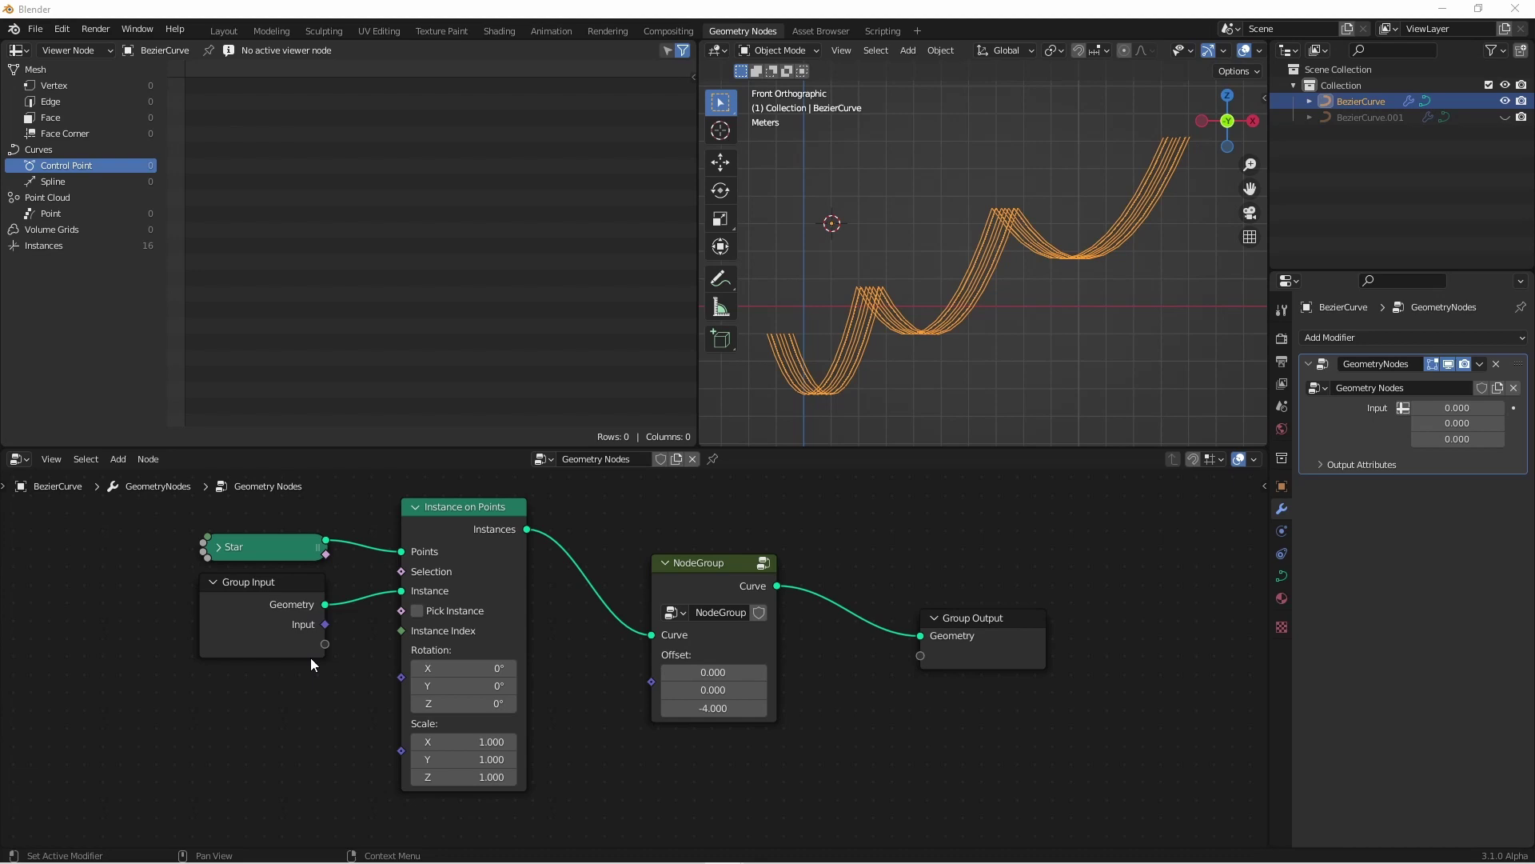
{"action": "middle_click_drag", "start_coordinate": [872, 269], "coordinate": [1005, 236]}
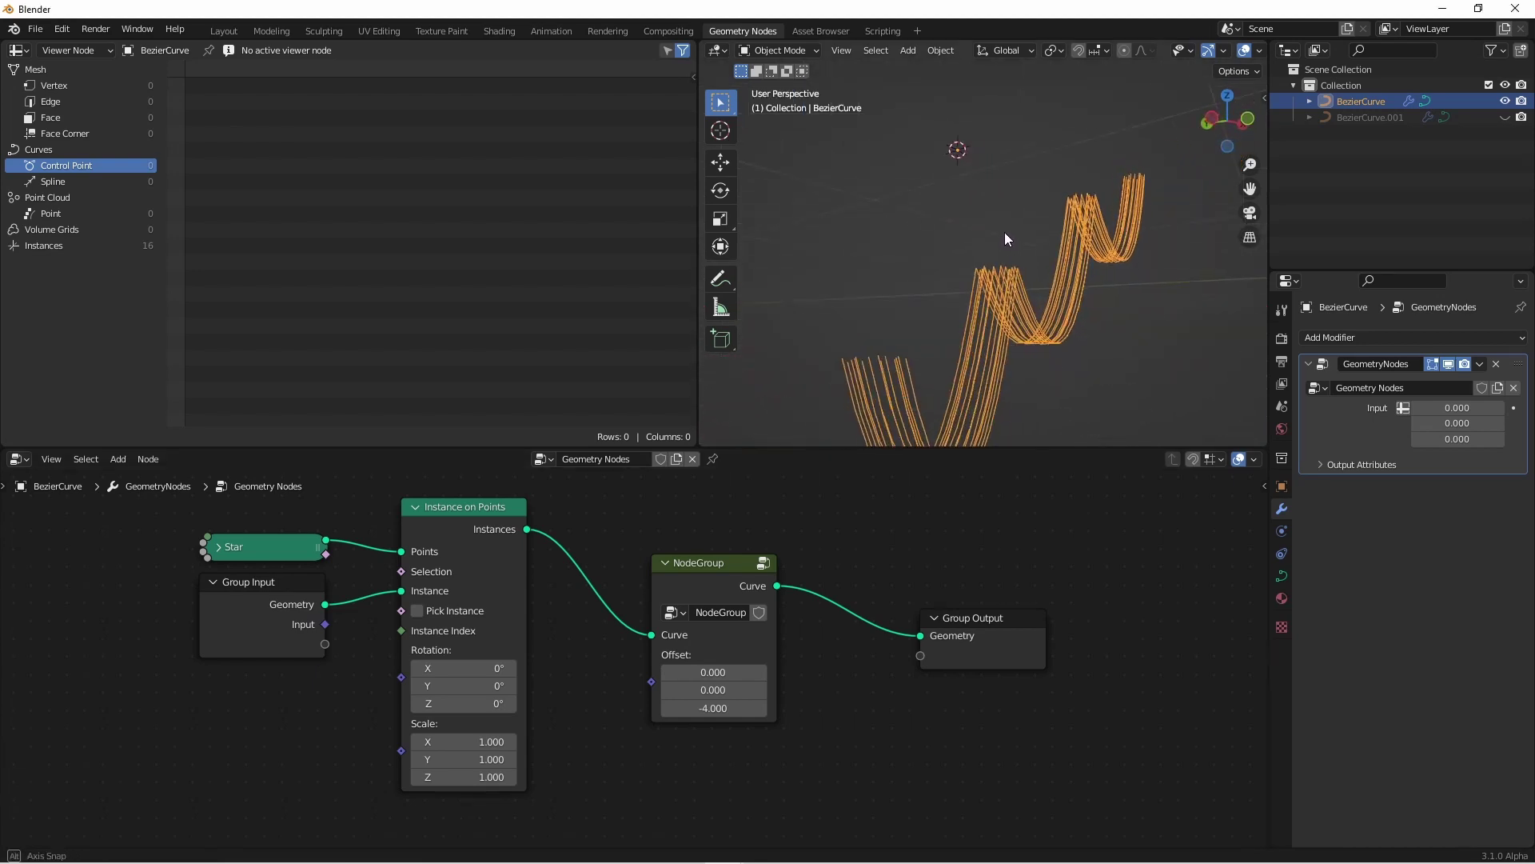
{"action": "key", "text": "KP_1"}
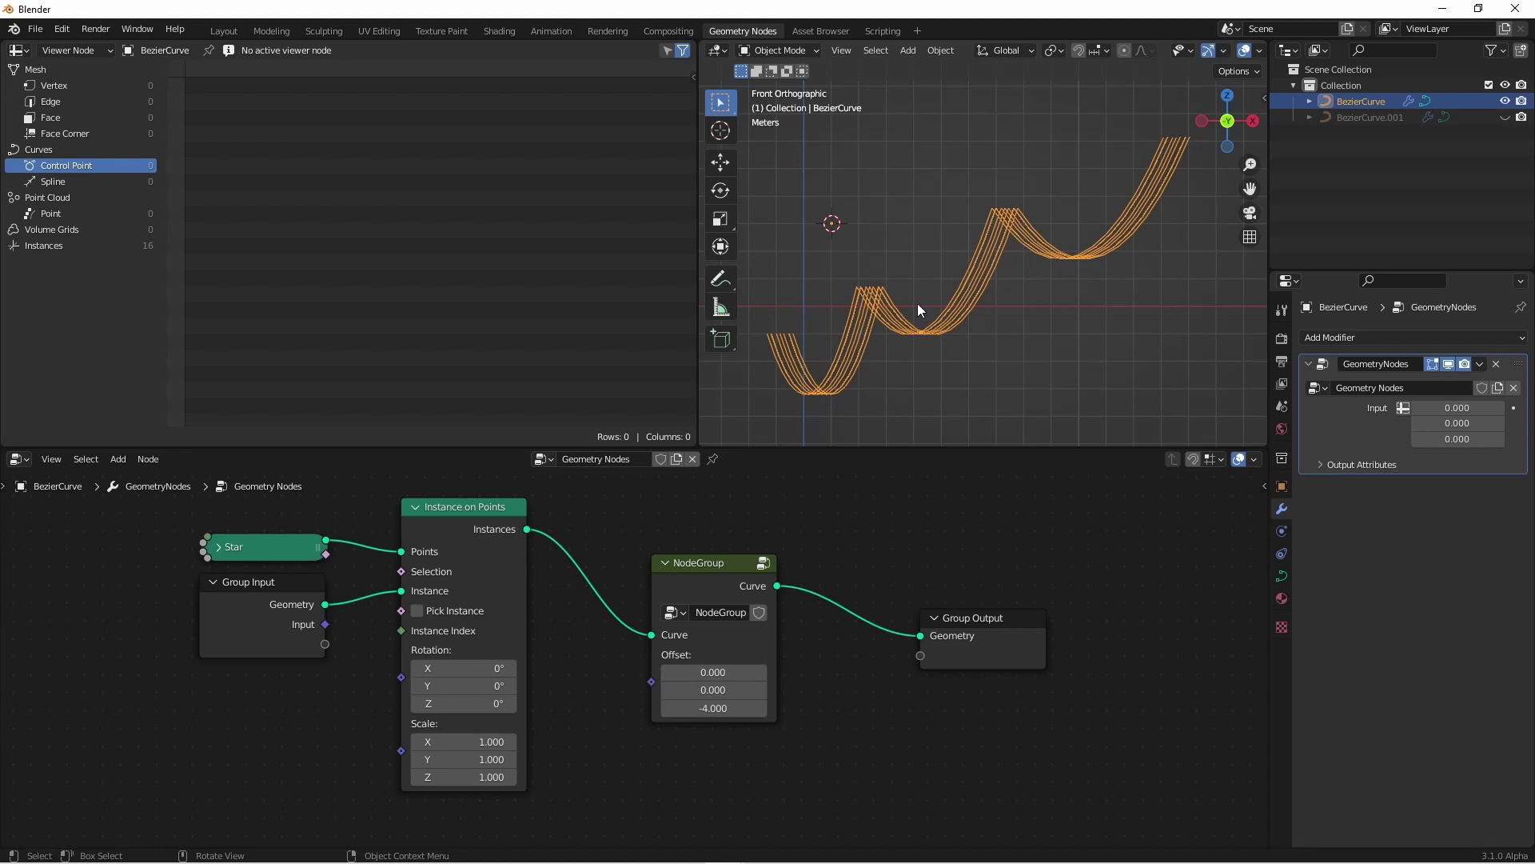
Move the NodeGroup node away from Instance on Points and place a Random Value node set to Vector between them
{"action": "left_click_drag", "start_coordinate": [649, 715], "coordinate": [843, 717]}
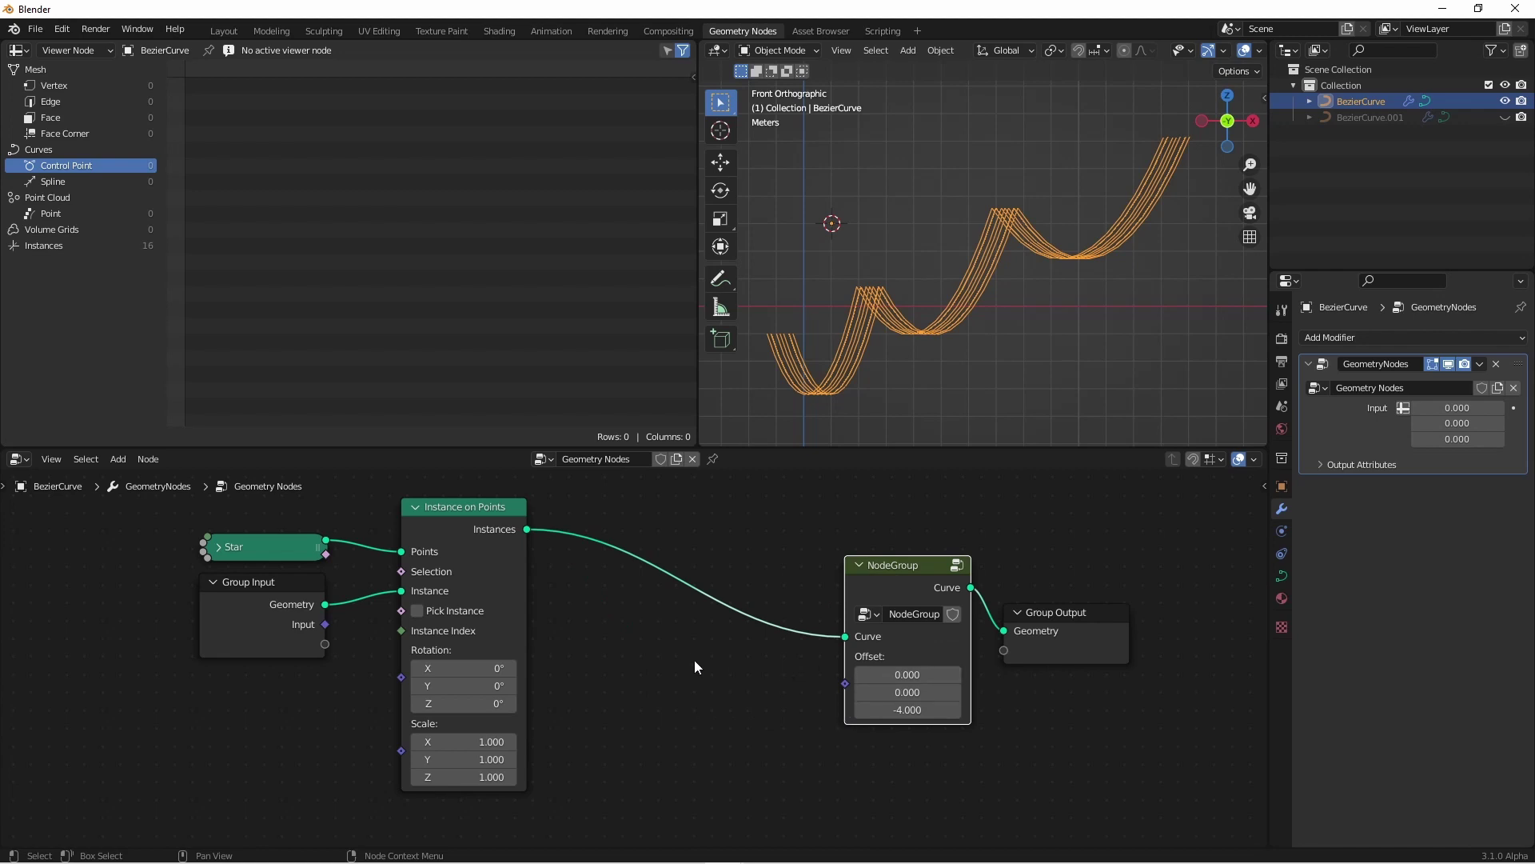
{"action": "key", "text": "shift+a"}
{"action": "mouse_move", "coordinate": [646, 658]}
{"action": "mouse_move", "coordinate": [611, 780]}
{"action": "left_click", "coordinate": [751, 746]}
{"action": "left_click", "coordinate": [616, 654]}
{"action": "left_click", "coordinate": [675, 712]}
{"action": "left_click", "coordinate": [675, 774]}
{"action": "key", "text": "g"}
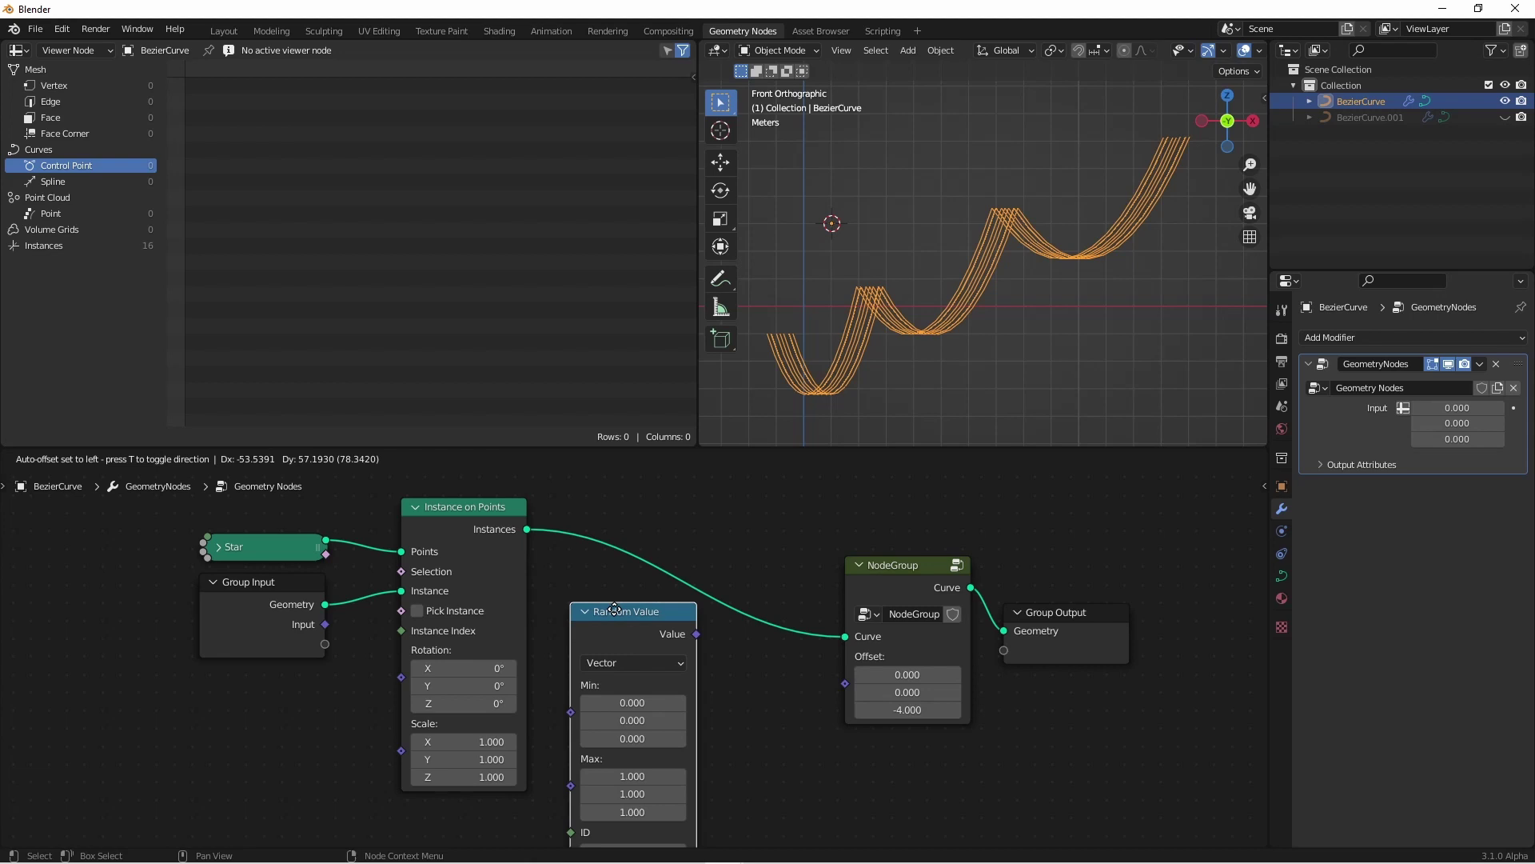
{"action": "left_click", "coordinate": [629, 721]}
{"action": "scroll", "coordinate": [679, 726], "scroll_direction": "down", "scroll_amount": 1}
{"action": "middle_click_drag", "start_coordinate": [674, 784], "coordinate": [682, 729]}
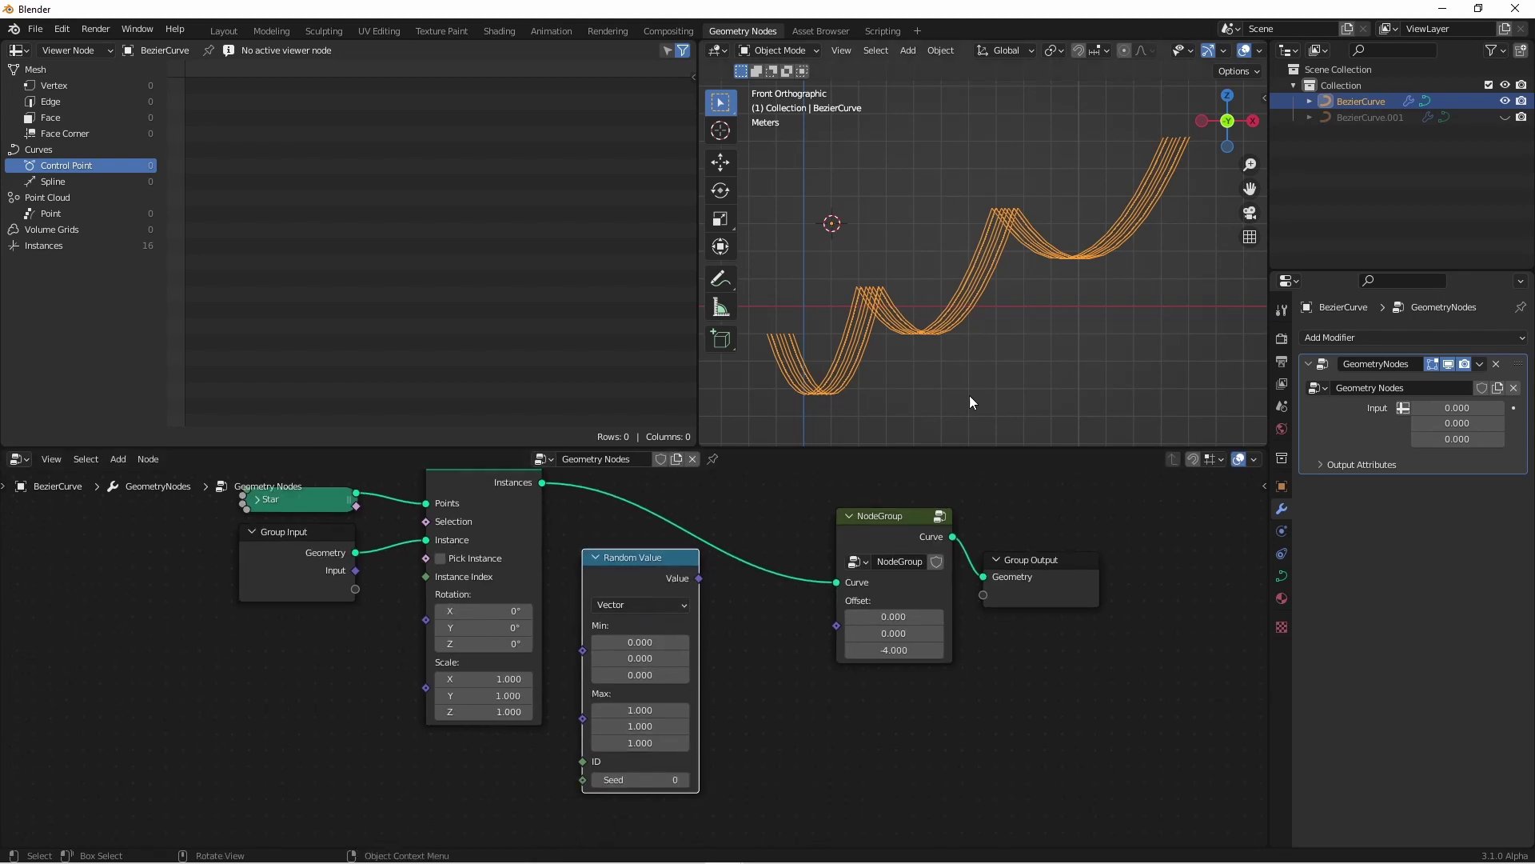
Set the Random Value node's Max X and Y to 0 and connect its Value to the NodeGroup's Offset
{"action": "left_click_drag", "start_coordinate": [666, 712], "coordinate": [665, 743]}
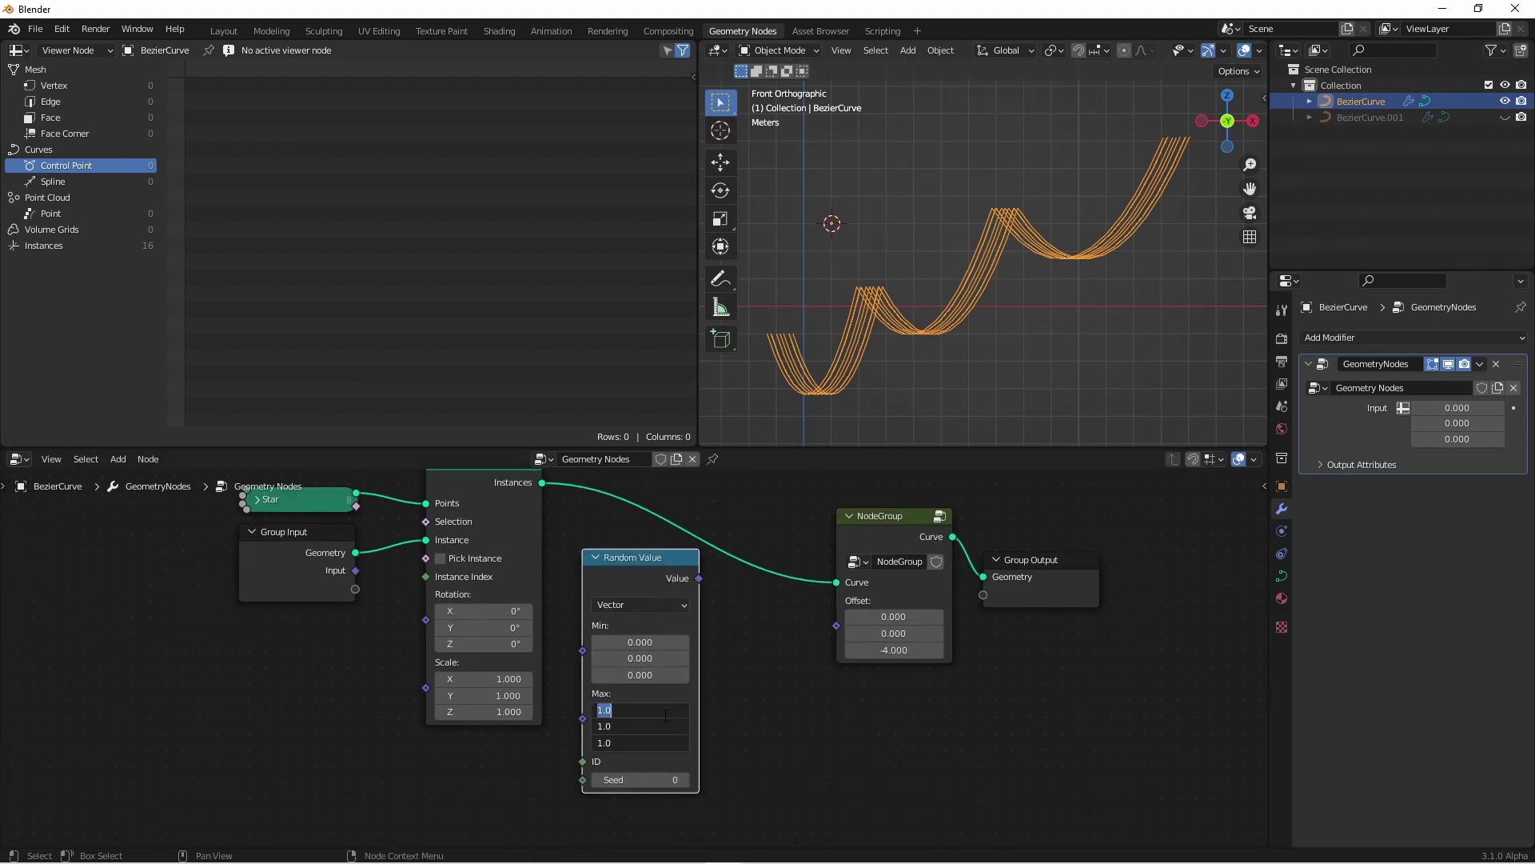
{"action": "type", "text": "0"}
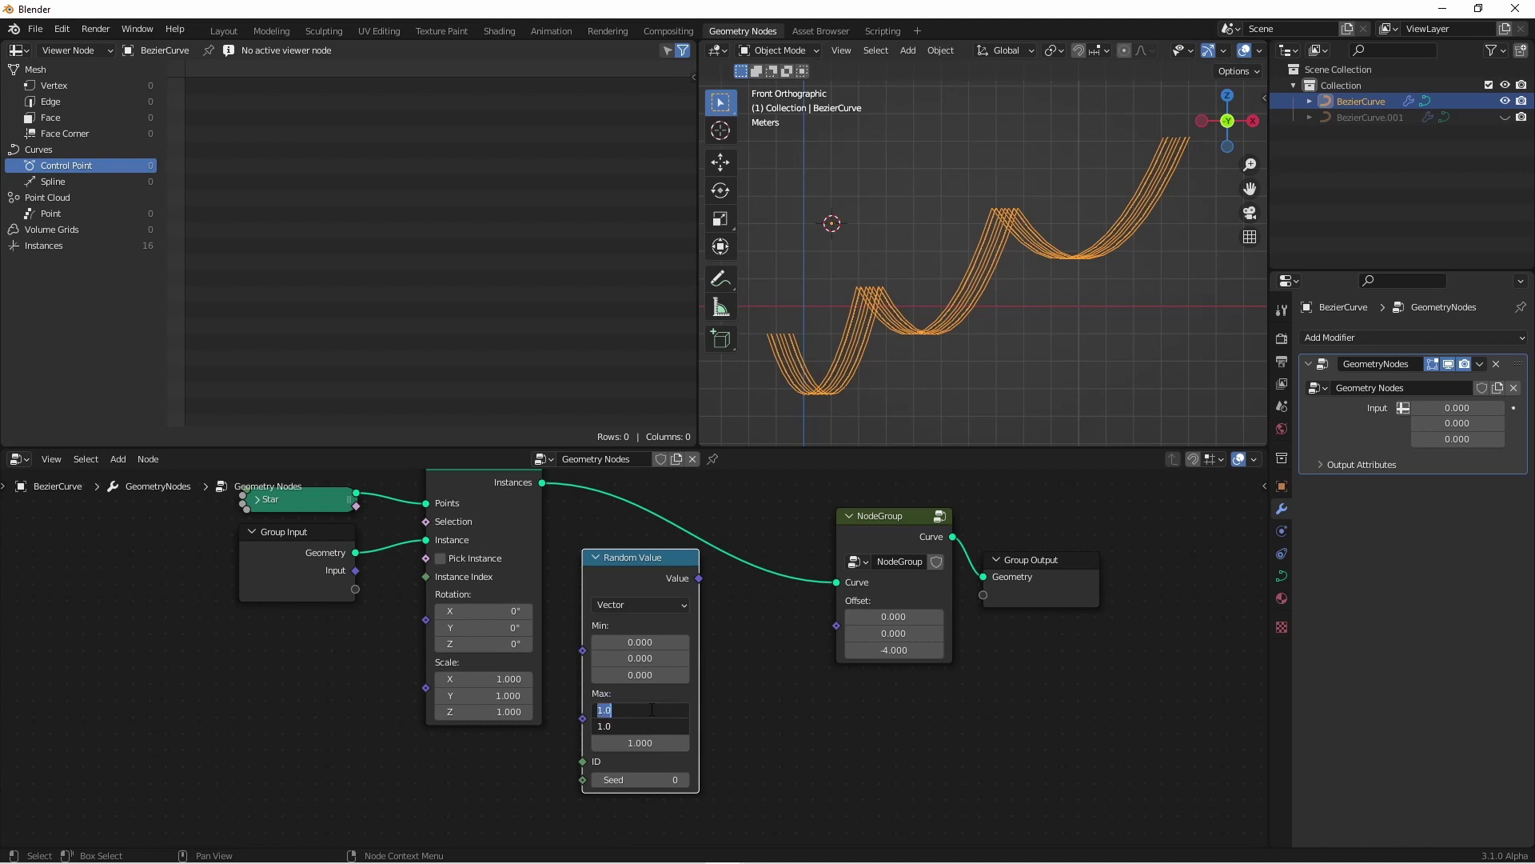
{"action": "key", "text": "Return"}
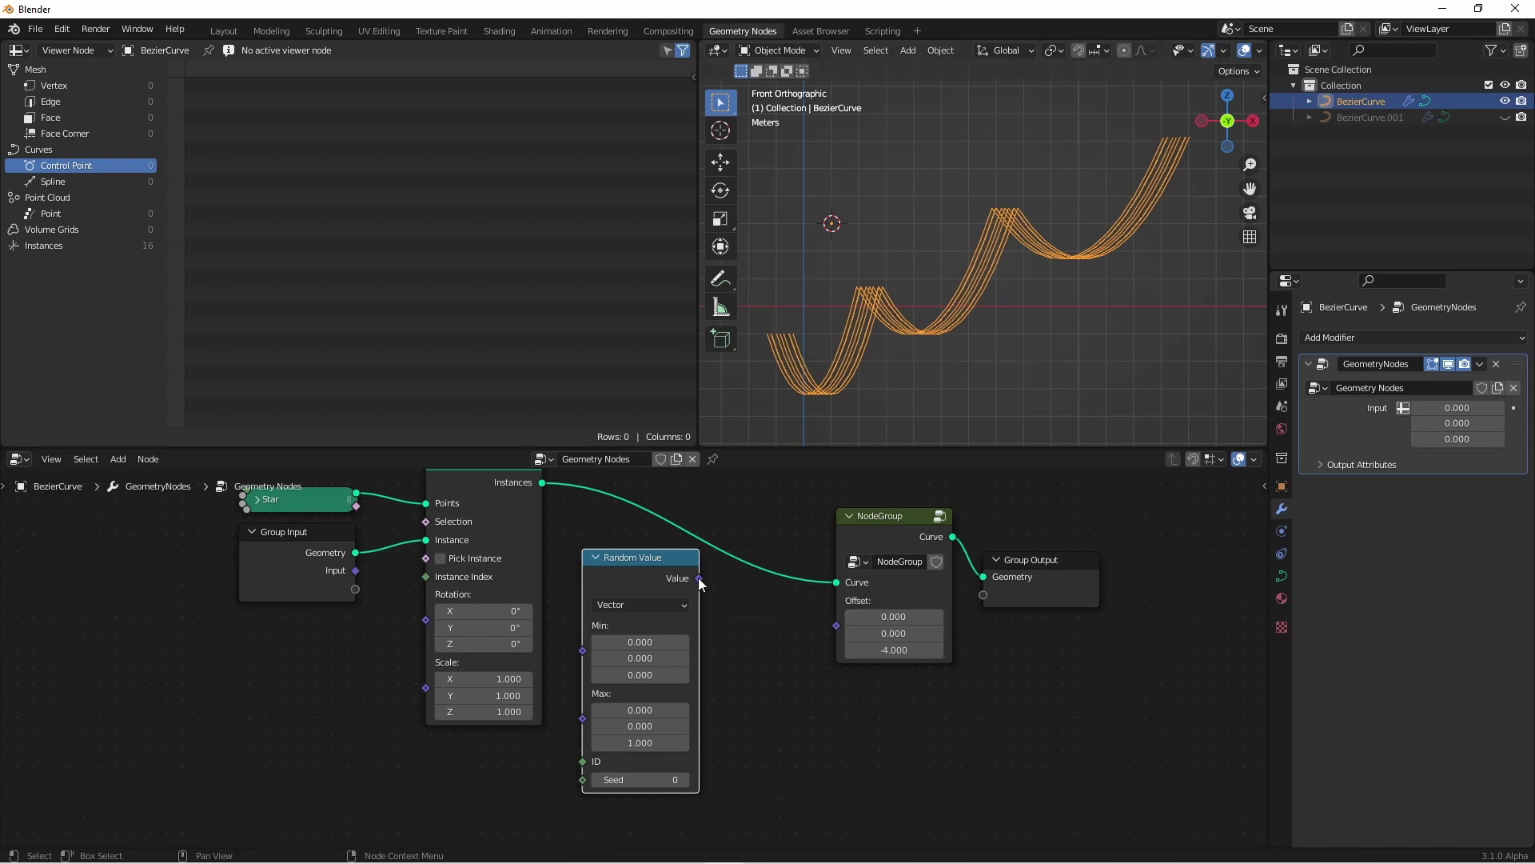
{"action": "left_click_drag", "start_coordinate": [699, 578], "coordinate": [836, 626]}
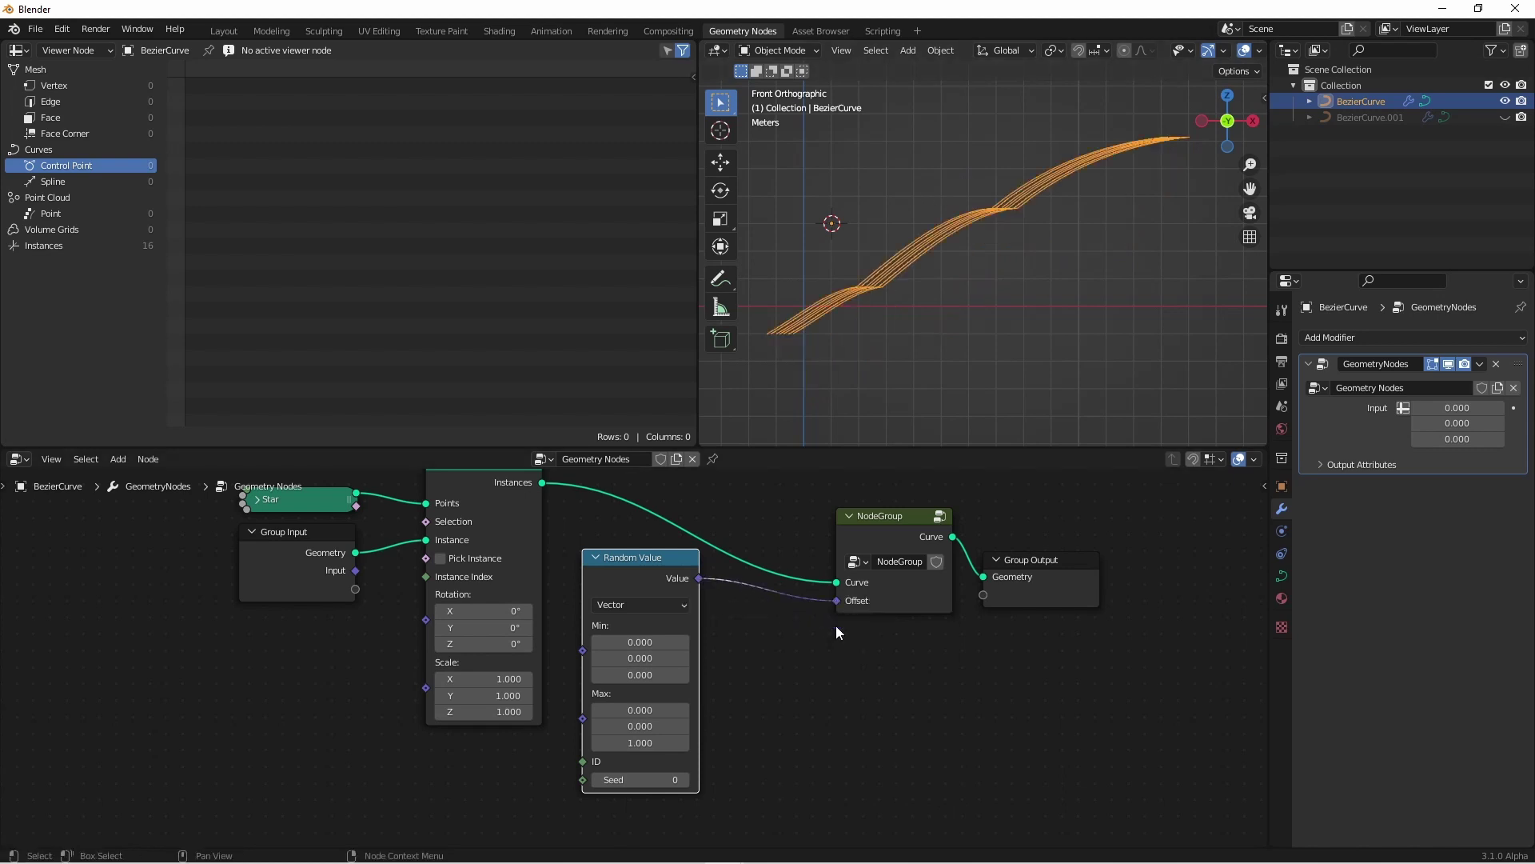
Set the Random Value node's Max Z to -12.5 and reposition the BezierCurve's control points in Edit Mode
{"action": "left_click_drag", "start_coordinate": [652, 742], "coordinate": [508, 742]}
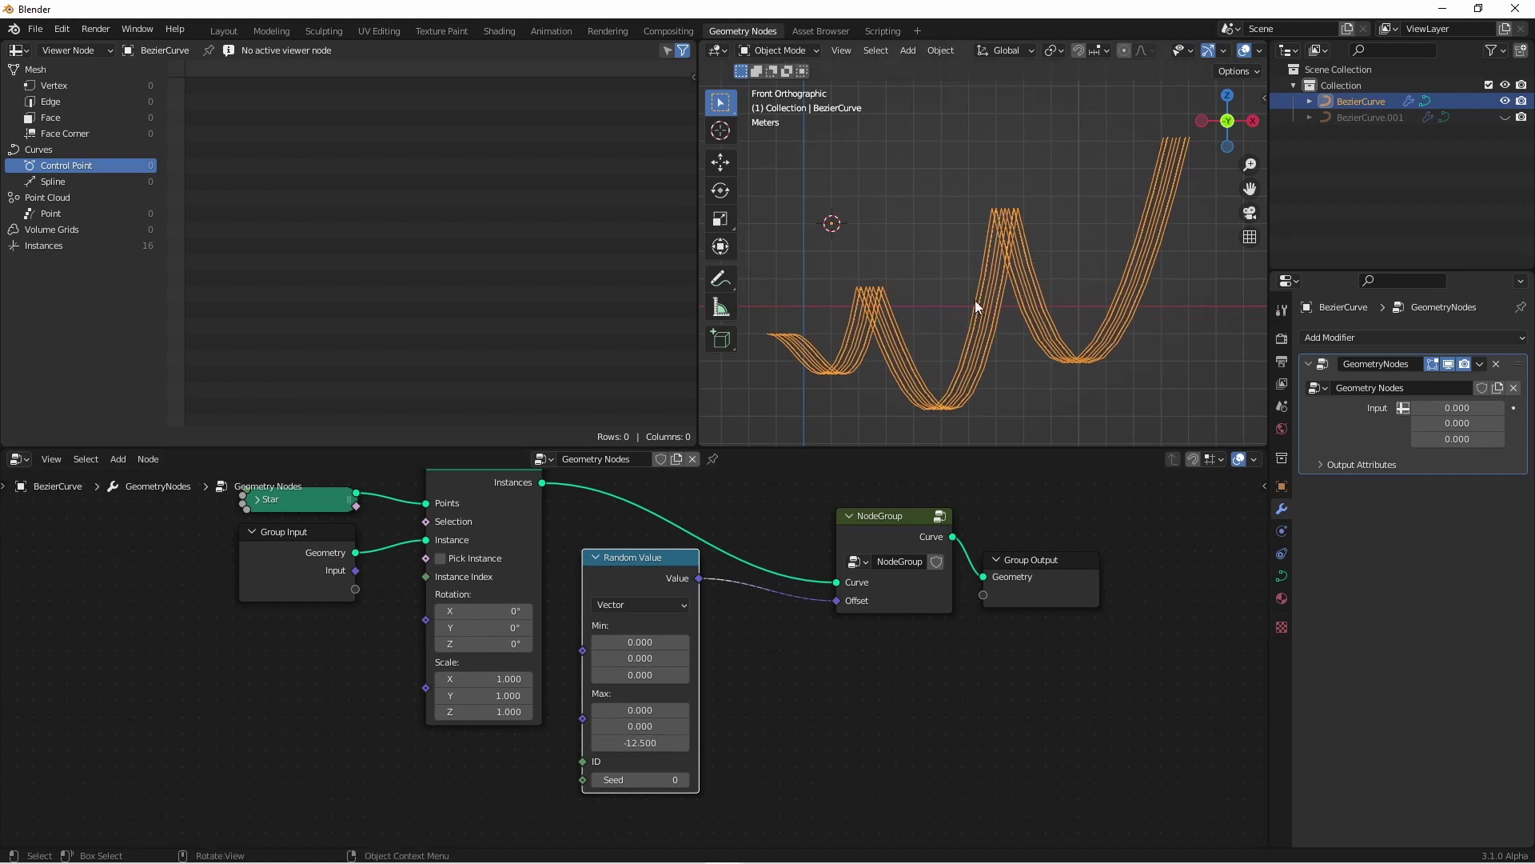
{"action": "key", "text": "Tab"}
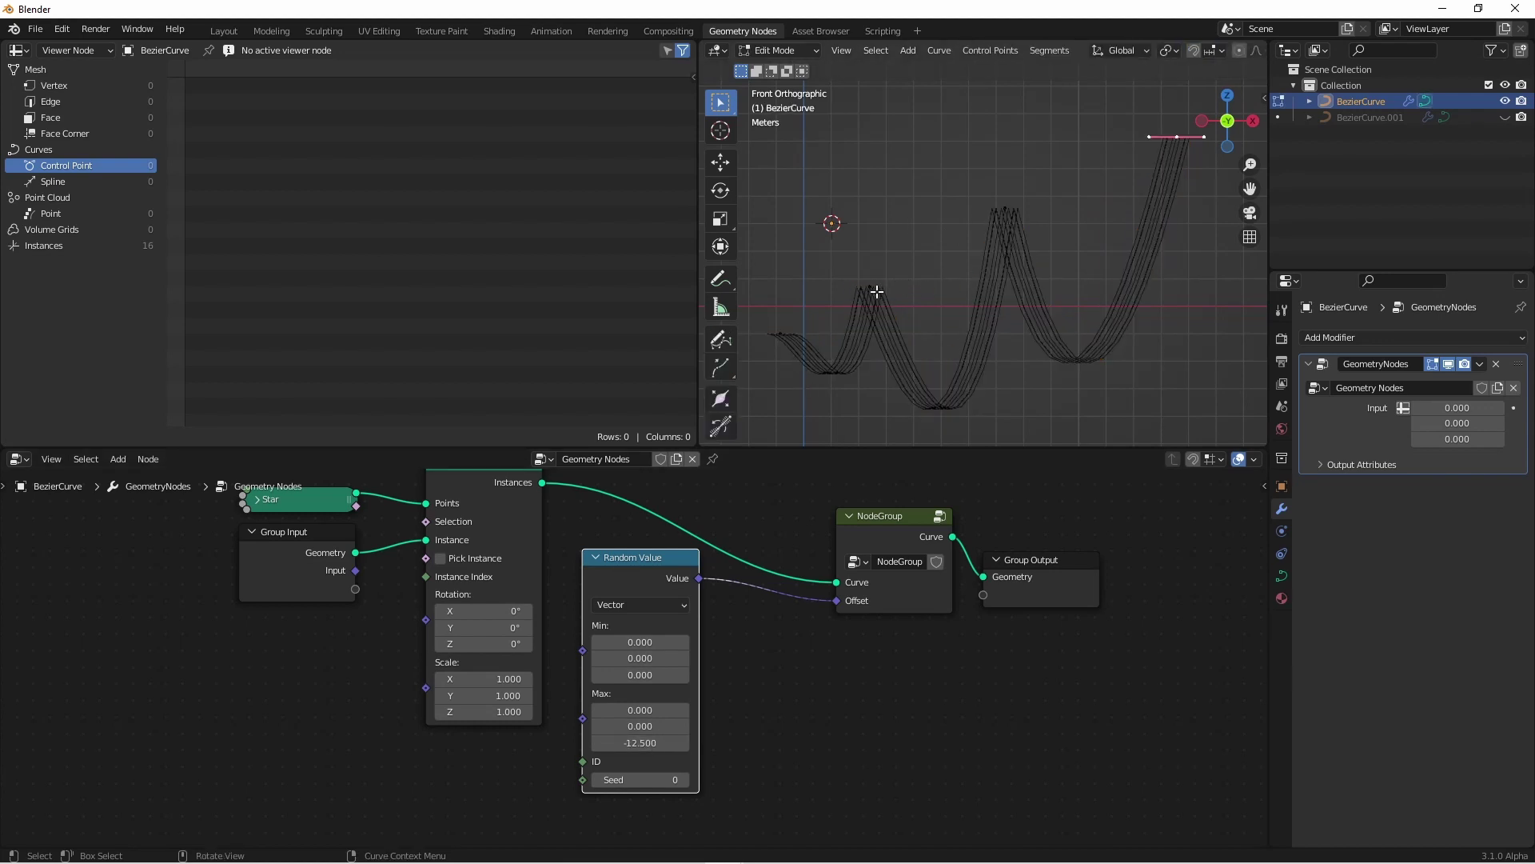
{"action": "left_click", "coordinate": [872, 289]}
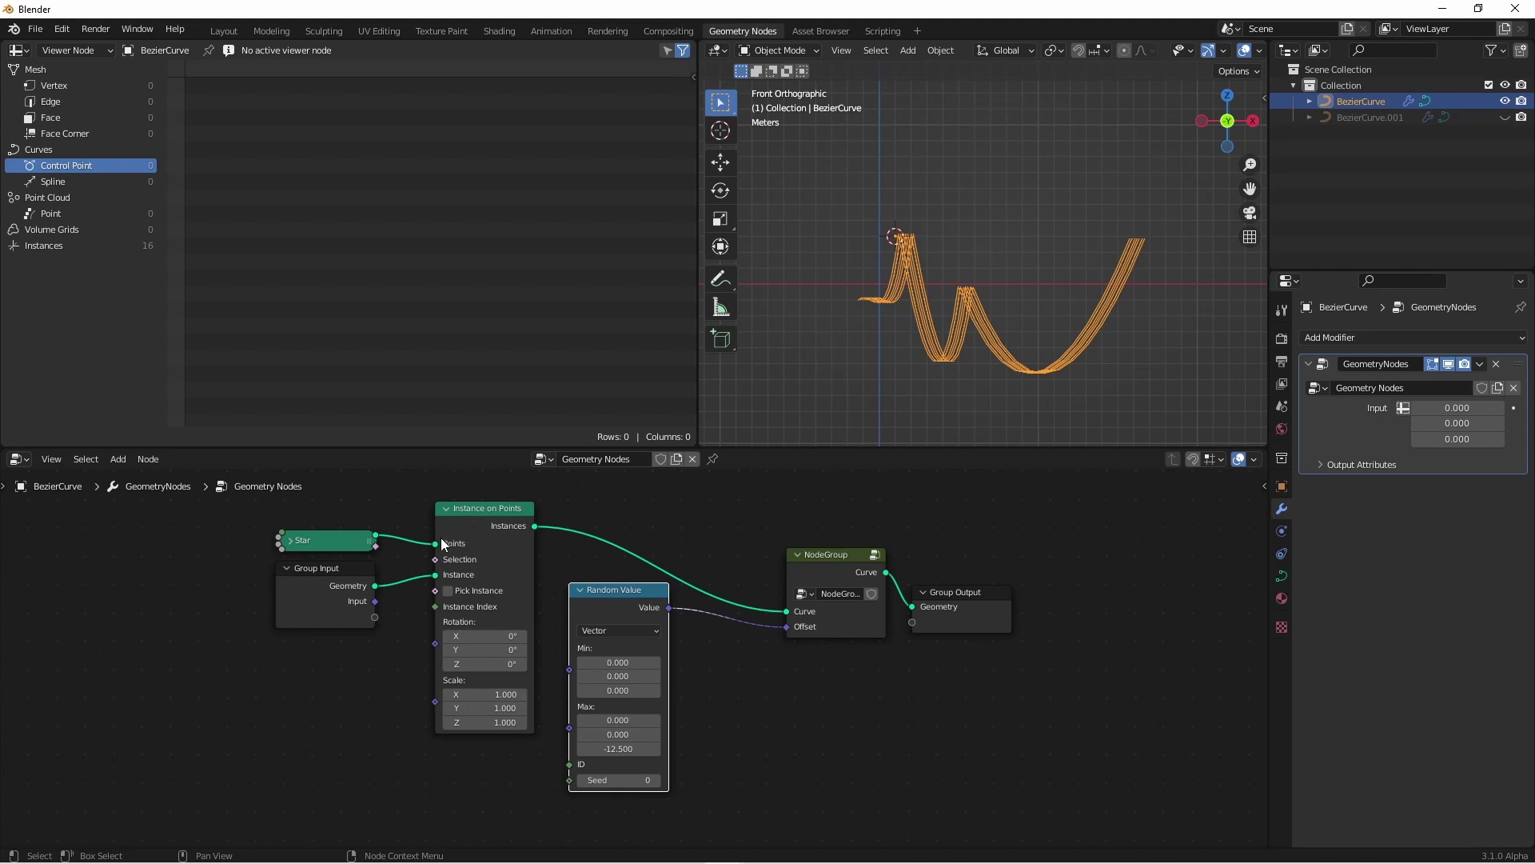
Connect the Group Input's Geometry directly to the NodeGroup's Curve and lower the random Max Z to -36.2
{"action": "left_click_drag", "start_coordinate": [374, 586], "coordinate": [751, 606]}
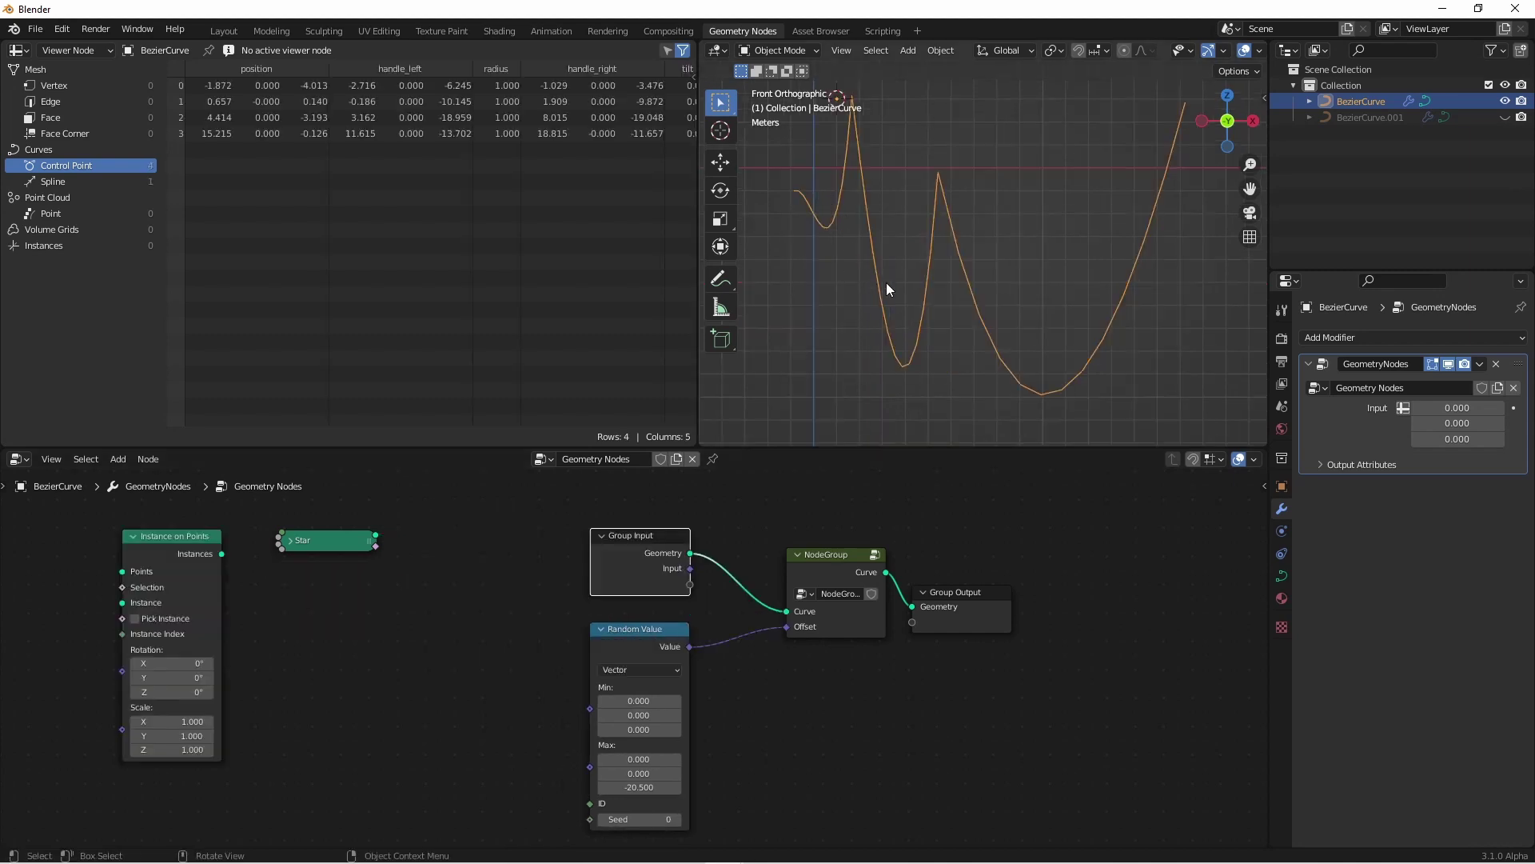
{"action": "key", "text": "Home"}
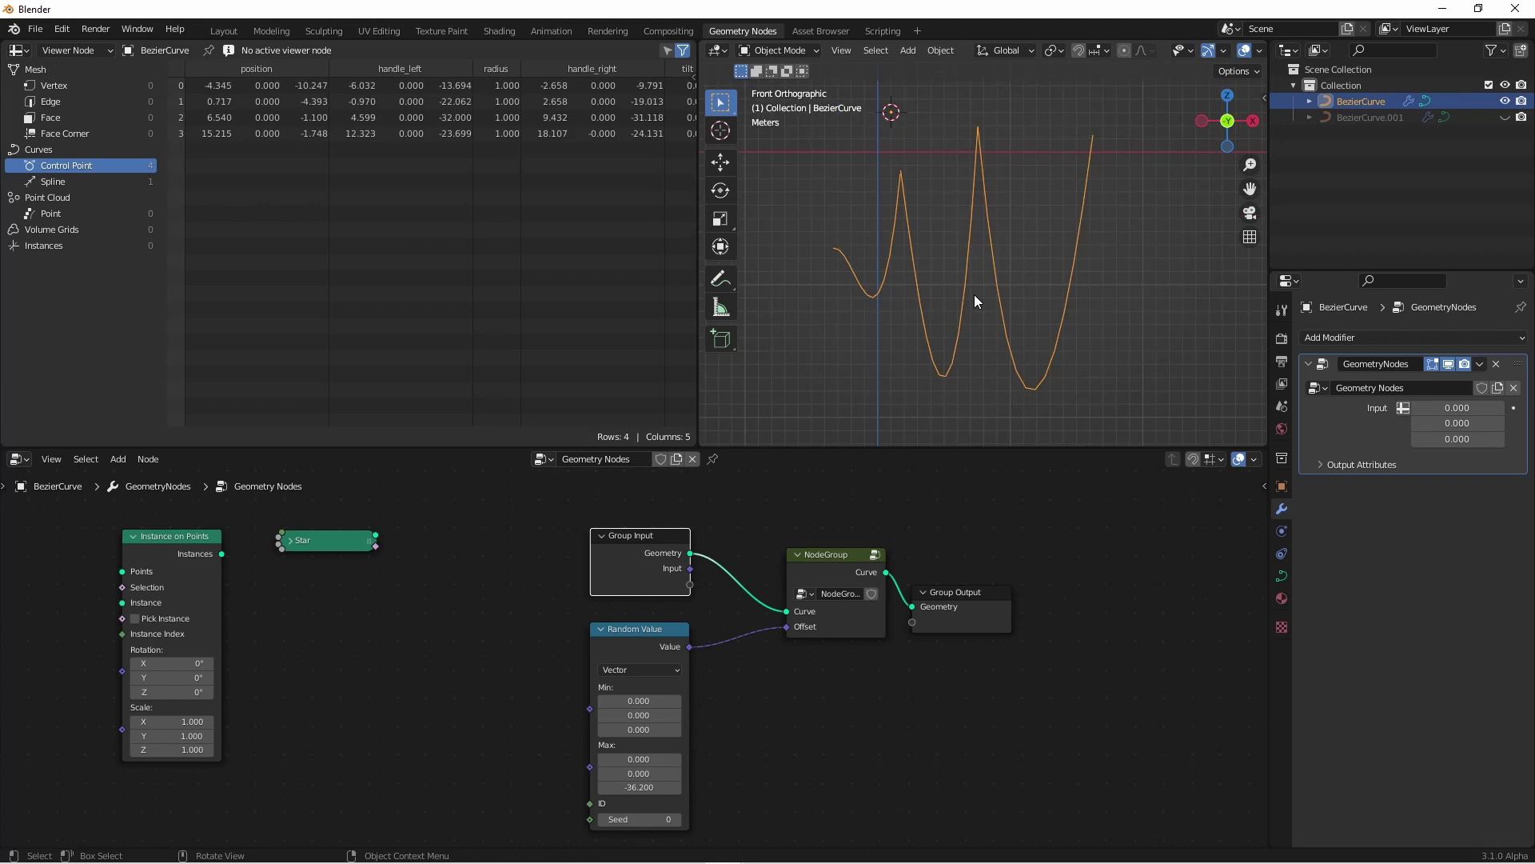
{"action": "scroll", "coordinate": [973, 320], "scroll_direction": "down", "scroll_amount": 3}
{"action": "middle_click_drag", "start_coordinate": [965, 383], "coordinate": [941, 310], "text": "shift"}
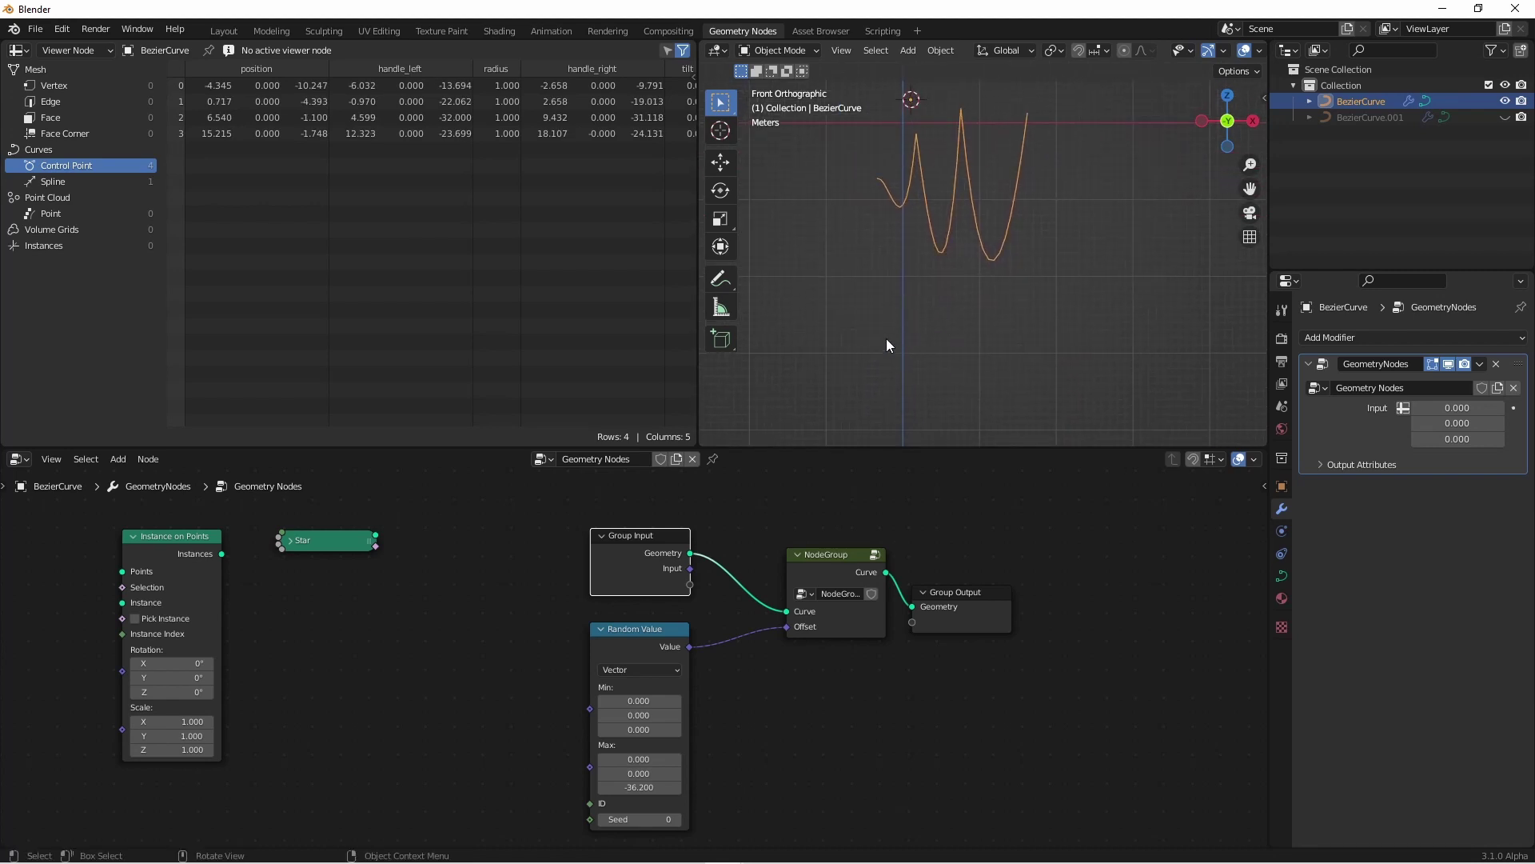
Duplicate the BezierCurve, place the copy below the original and remove its GeometryNodes modifier
{"action": "key", "text": "Tab"}
{"action": "key", "text": "Tab"}
{"action": "key", "text": "shift+d"}
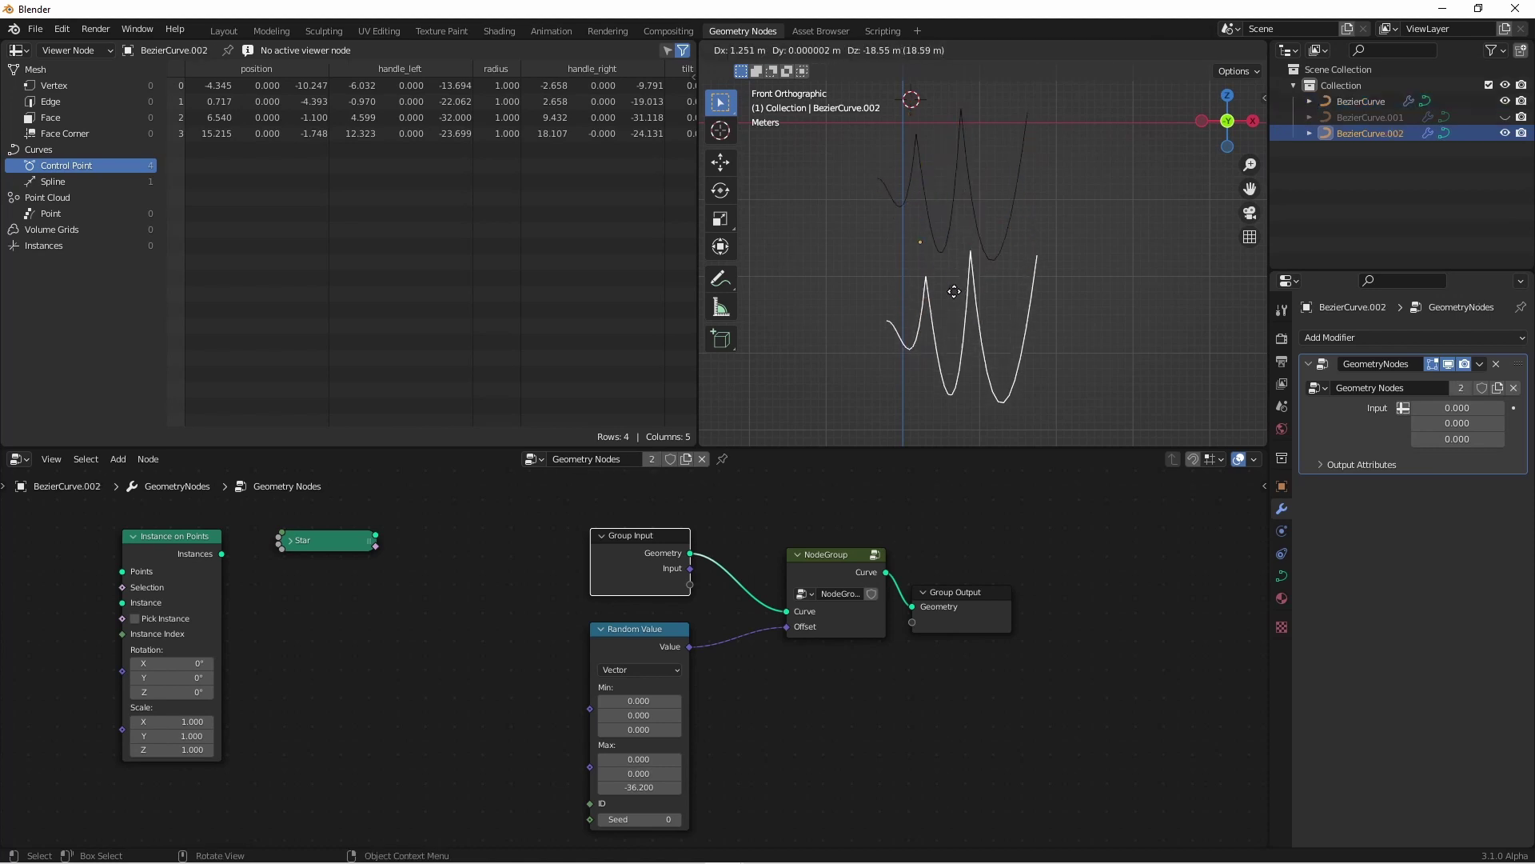
{"action": "left_click", "coordinate": [898, 319]}
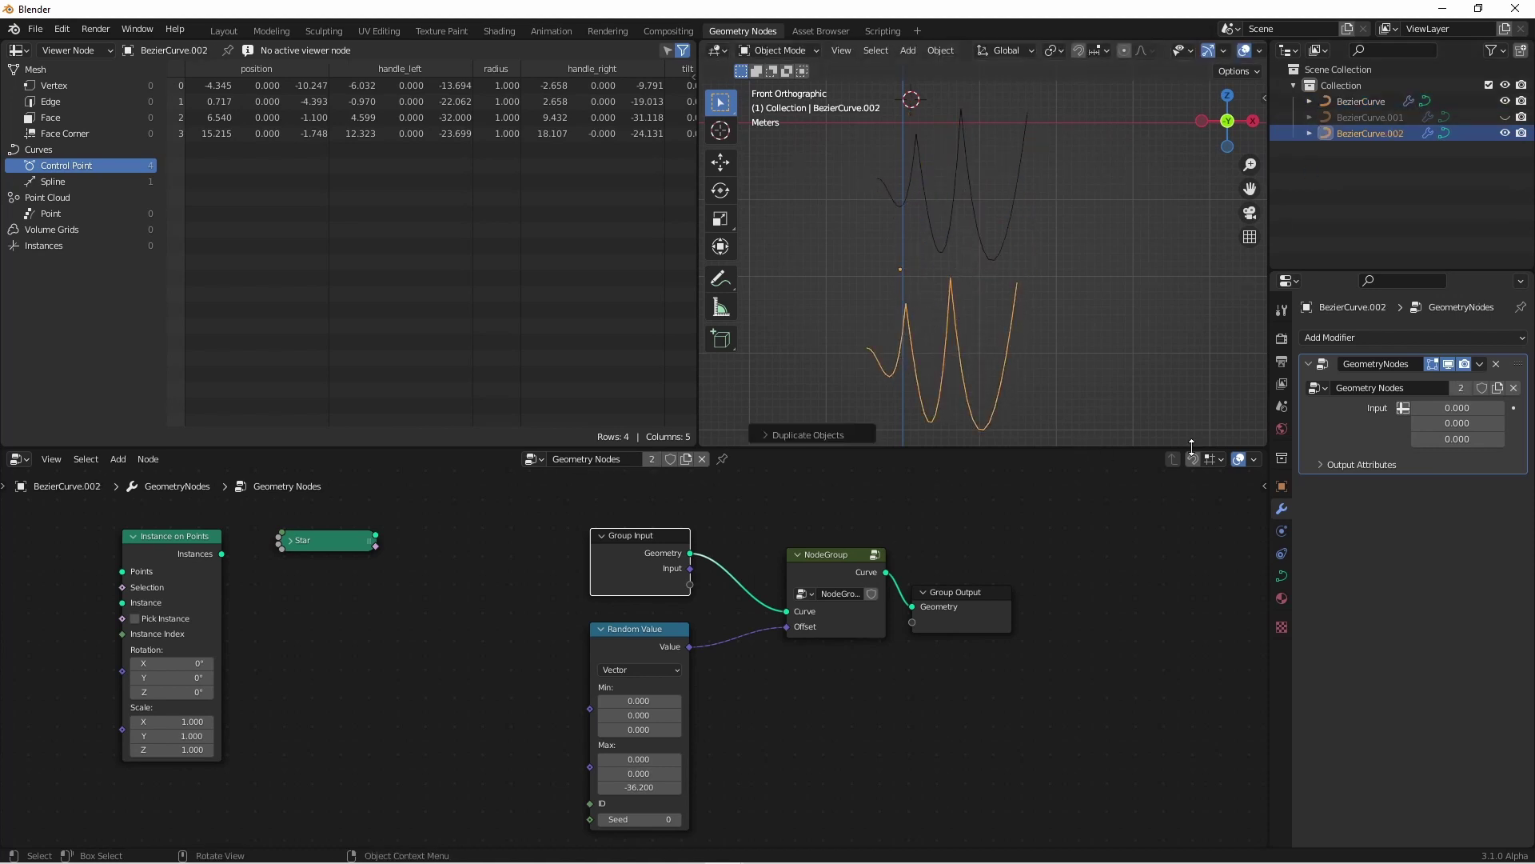
{"action": "left_click", "coordinate": [1496, 364]}
Set the handle type of all control points on the duplicated curve to Vector
{"action": "key", "text": "Tab"}
{"action": "scroll", "coordinate": [926, 292], "scroll_direction": "up", "scroll_amount": 2}
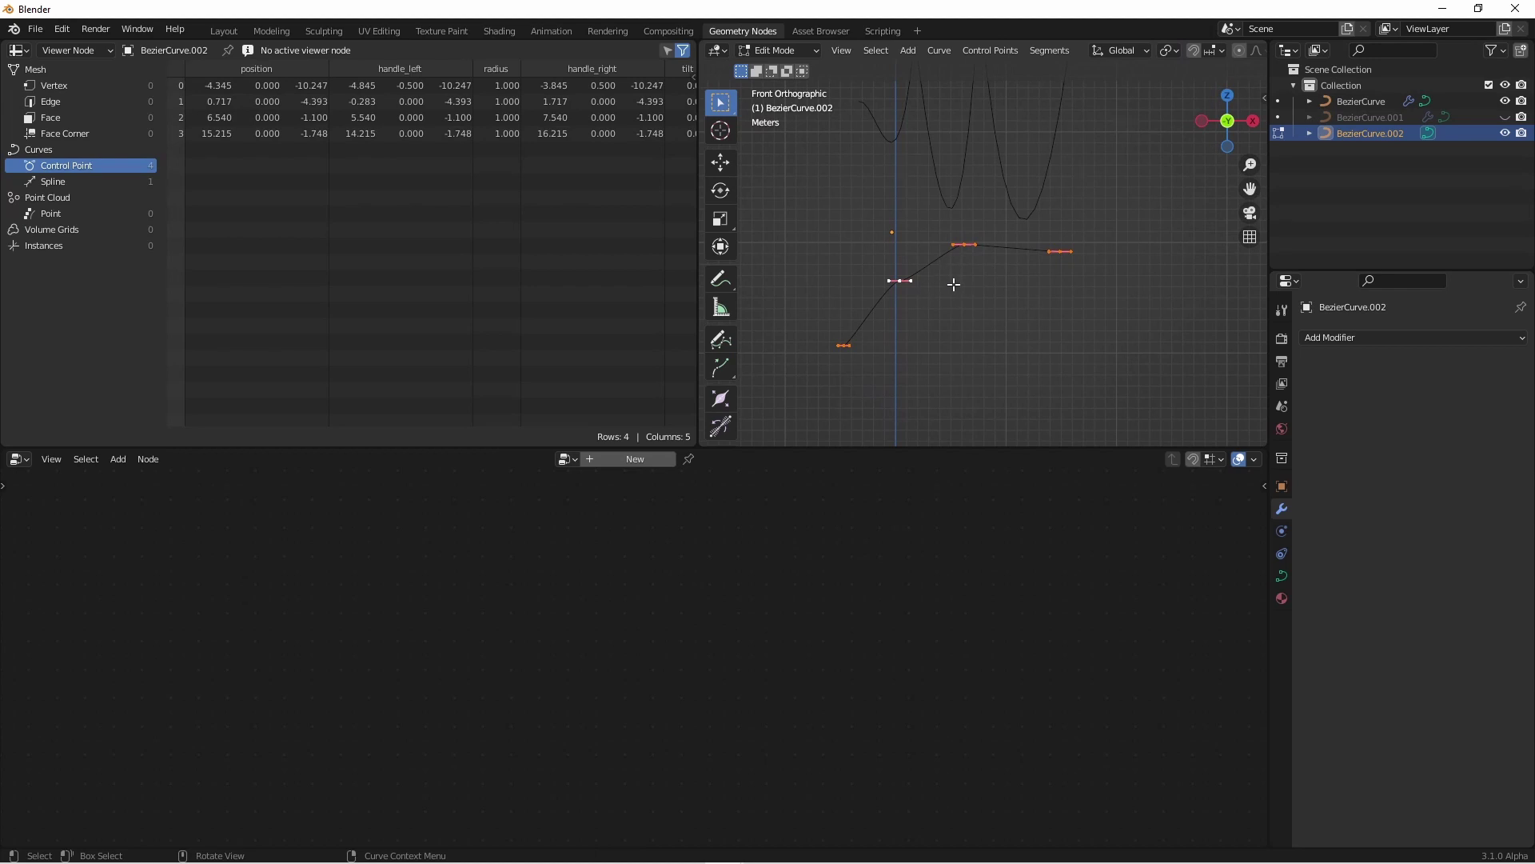
{"action": "key", "text": "v"}
{"action": "left_click", "coordinate": [954, 283]}
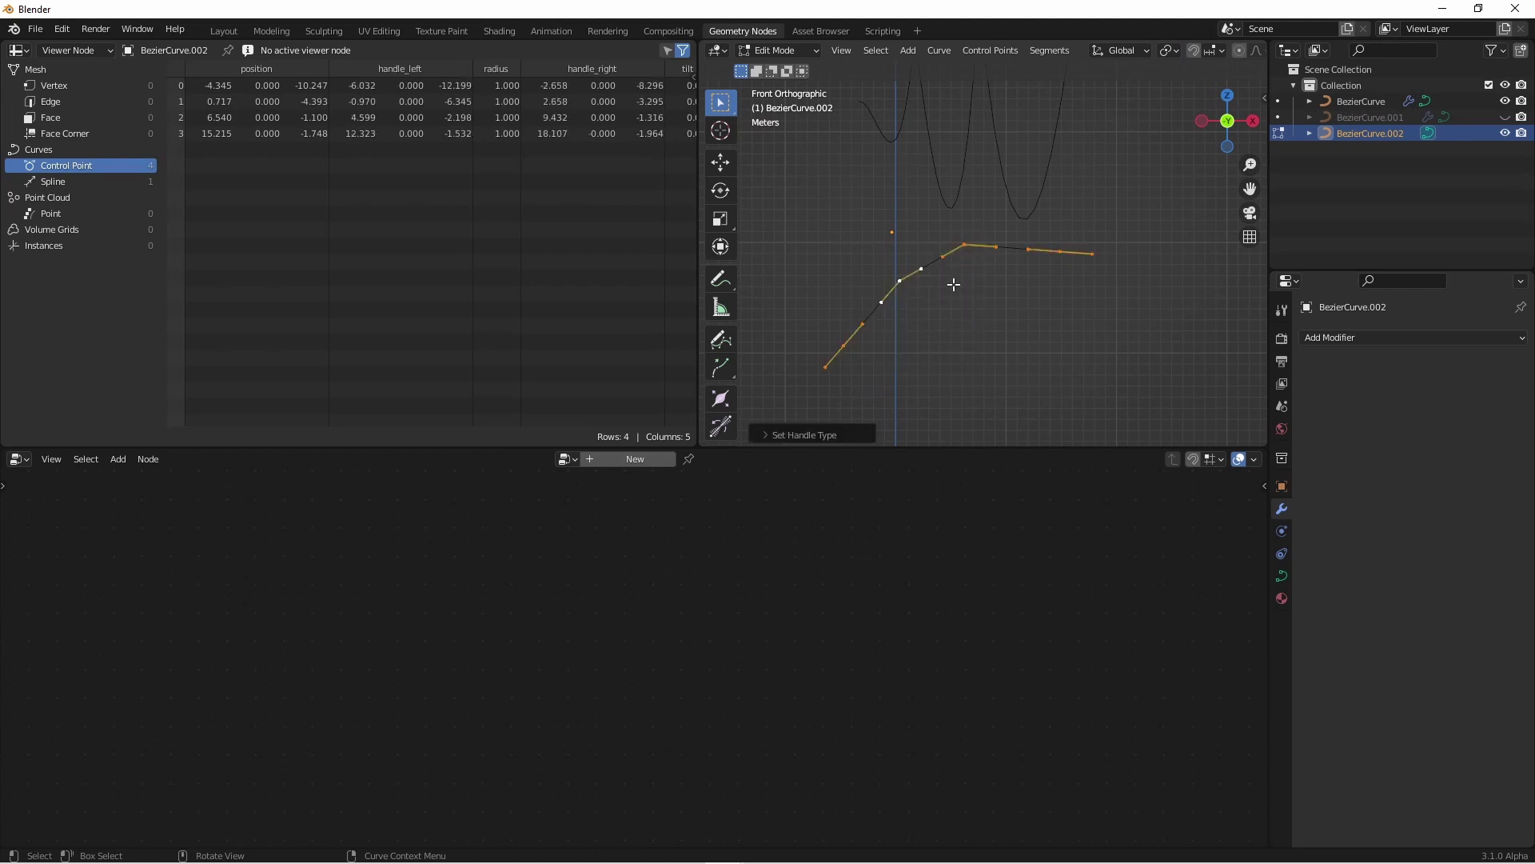
Move only the handles of the duplicated curve straight down along the Z axis by about 10.7 m
{"action": "left_click", "coordinate": [1106, 538]}
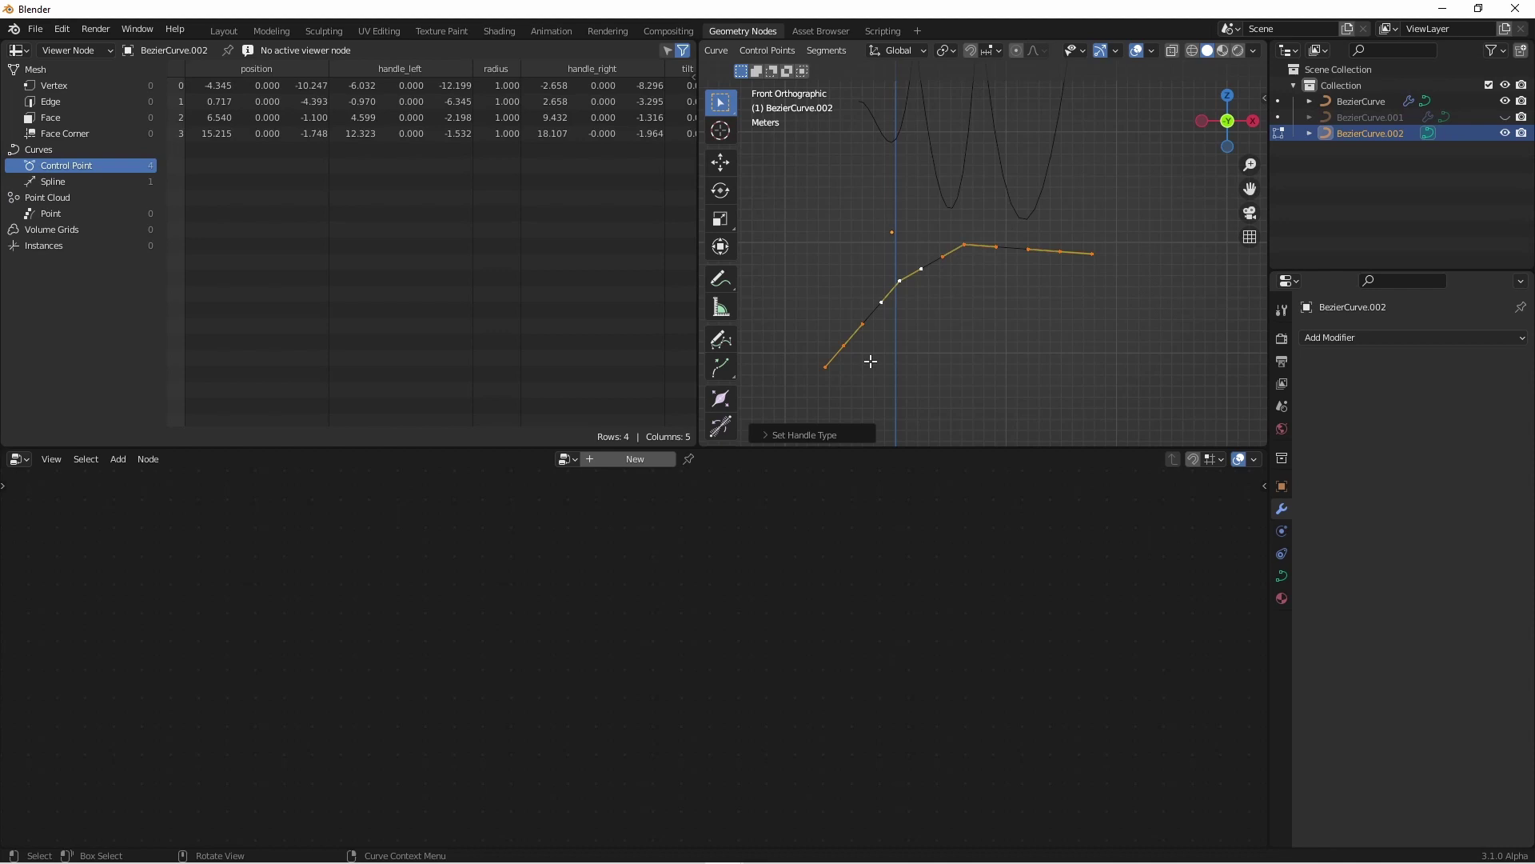
{"action": "left_click", "coordinate": [827, 368]}
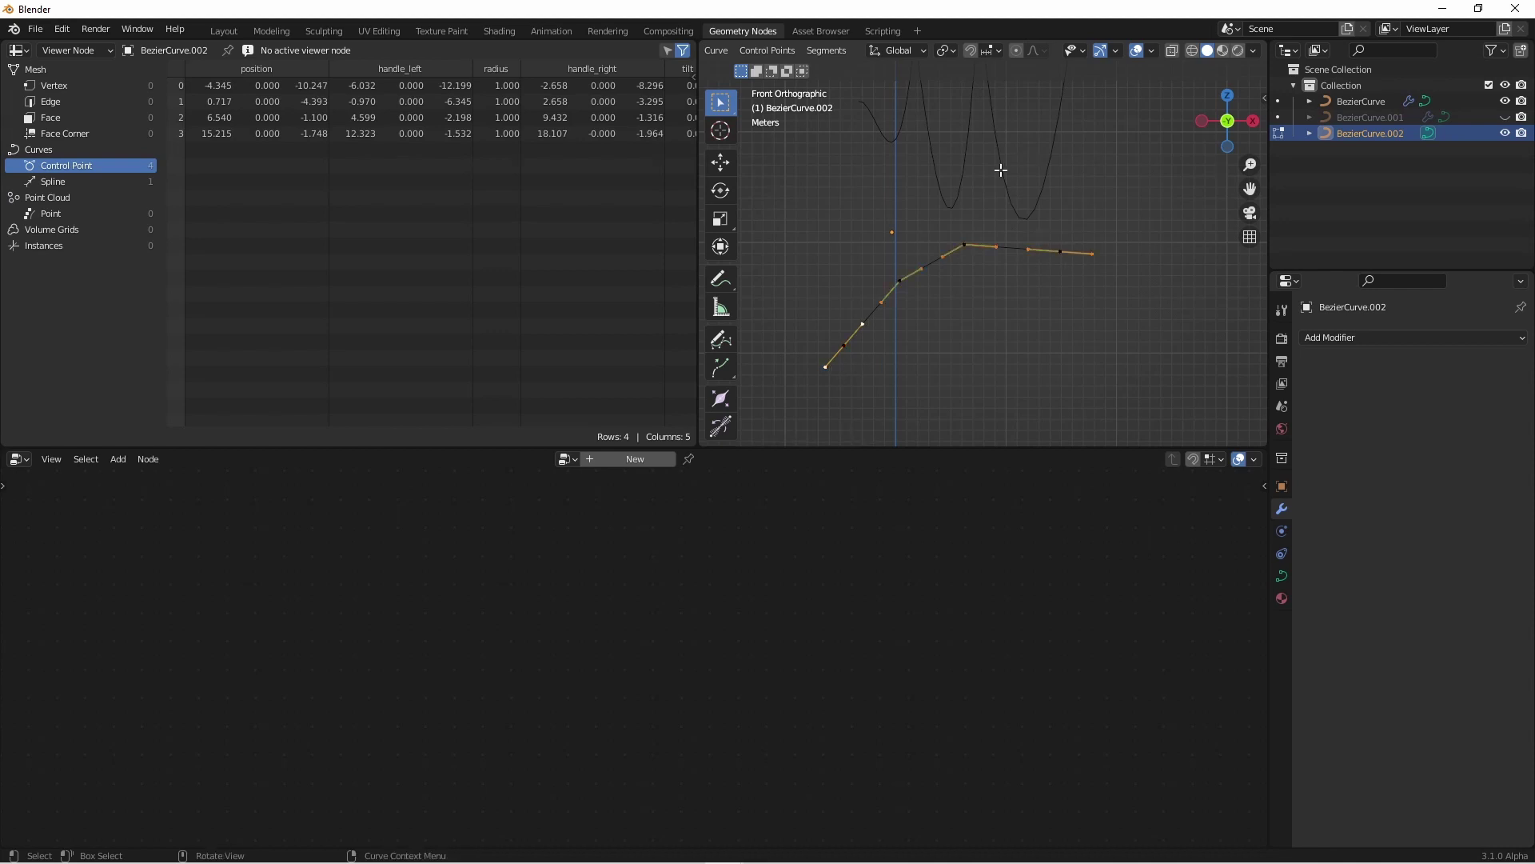
{"action": "key", "text": "g"}
{"action": "key", "text": "z"}
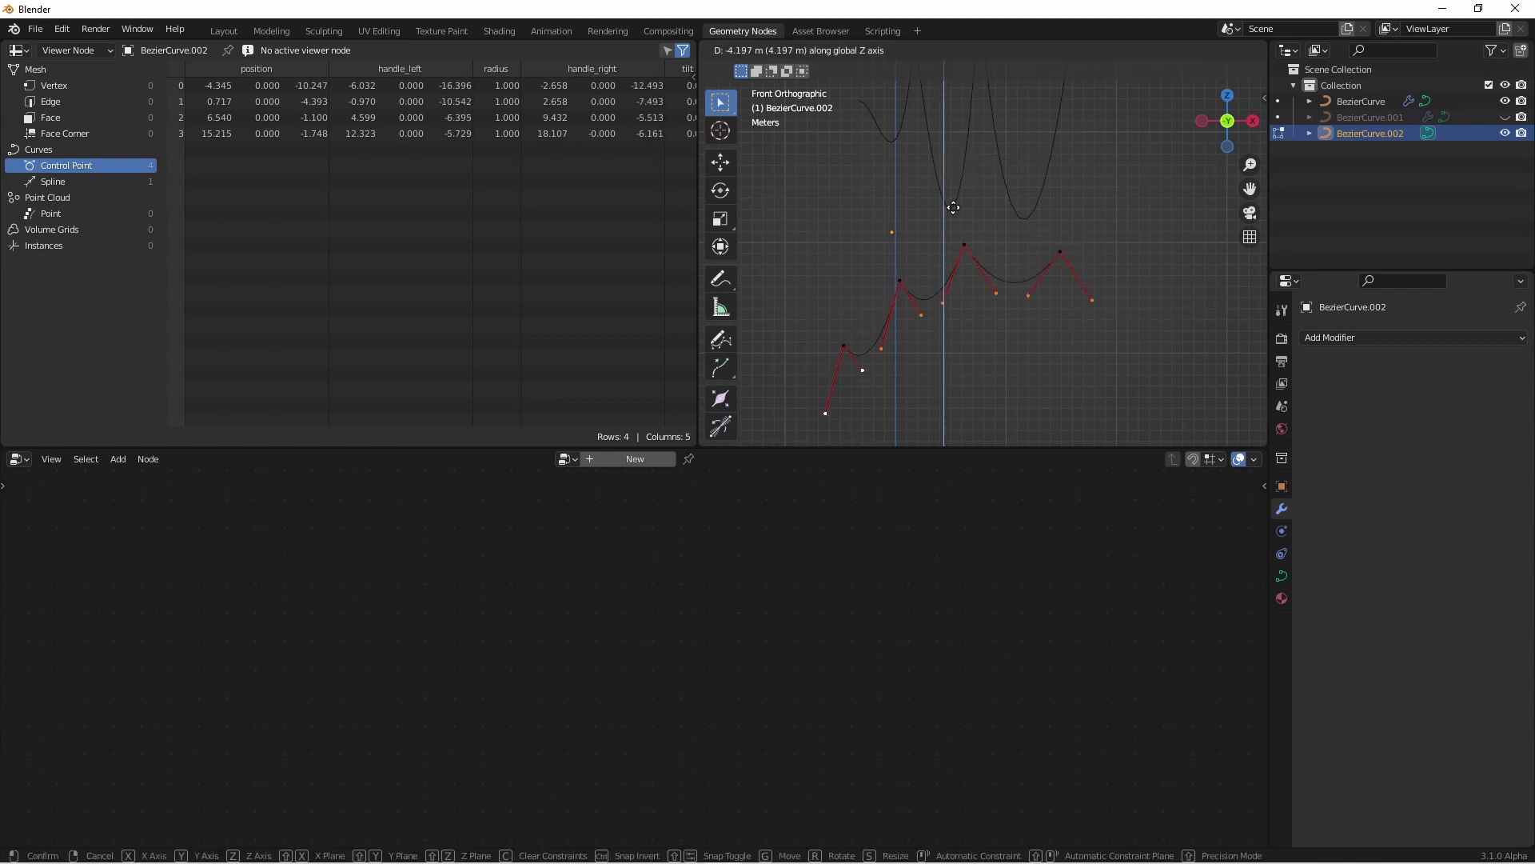
{"action": "left_click", "coordinate": [953, 270]}
Lower the duplicate's handles further, compare it with the original curve, and undo the duplicate with all its edits
{"action": "key", "text": "Tab"}
{"action": "scroll", "coordinate": [862, 277], "scroll_direction": "down", "scroll_amount": 3}
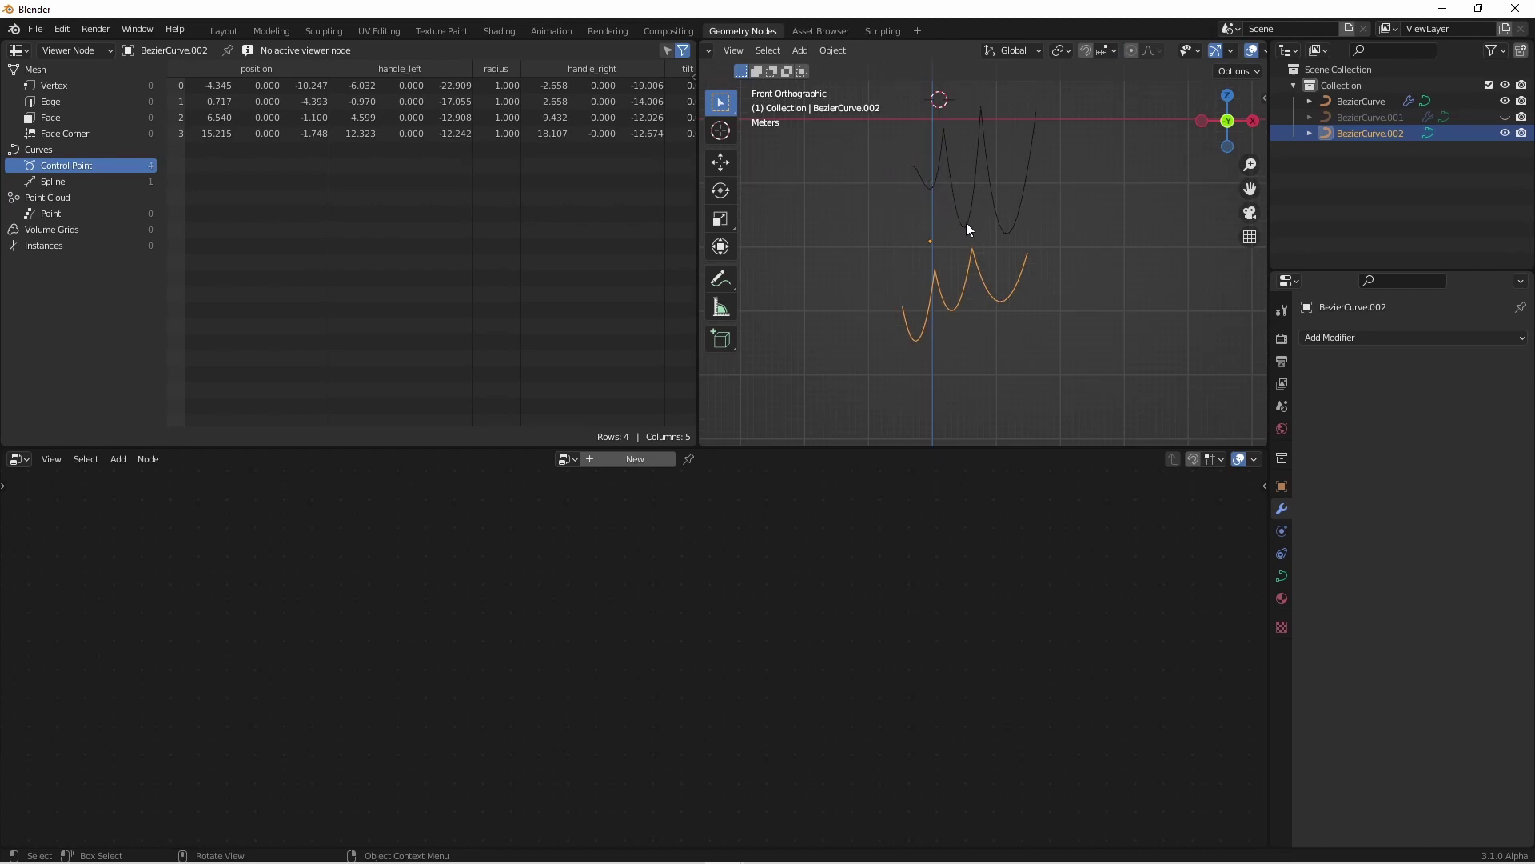
{"action": "key", "text": "Tab"}
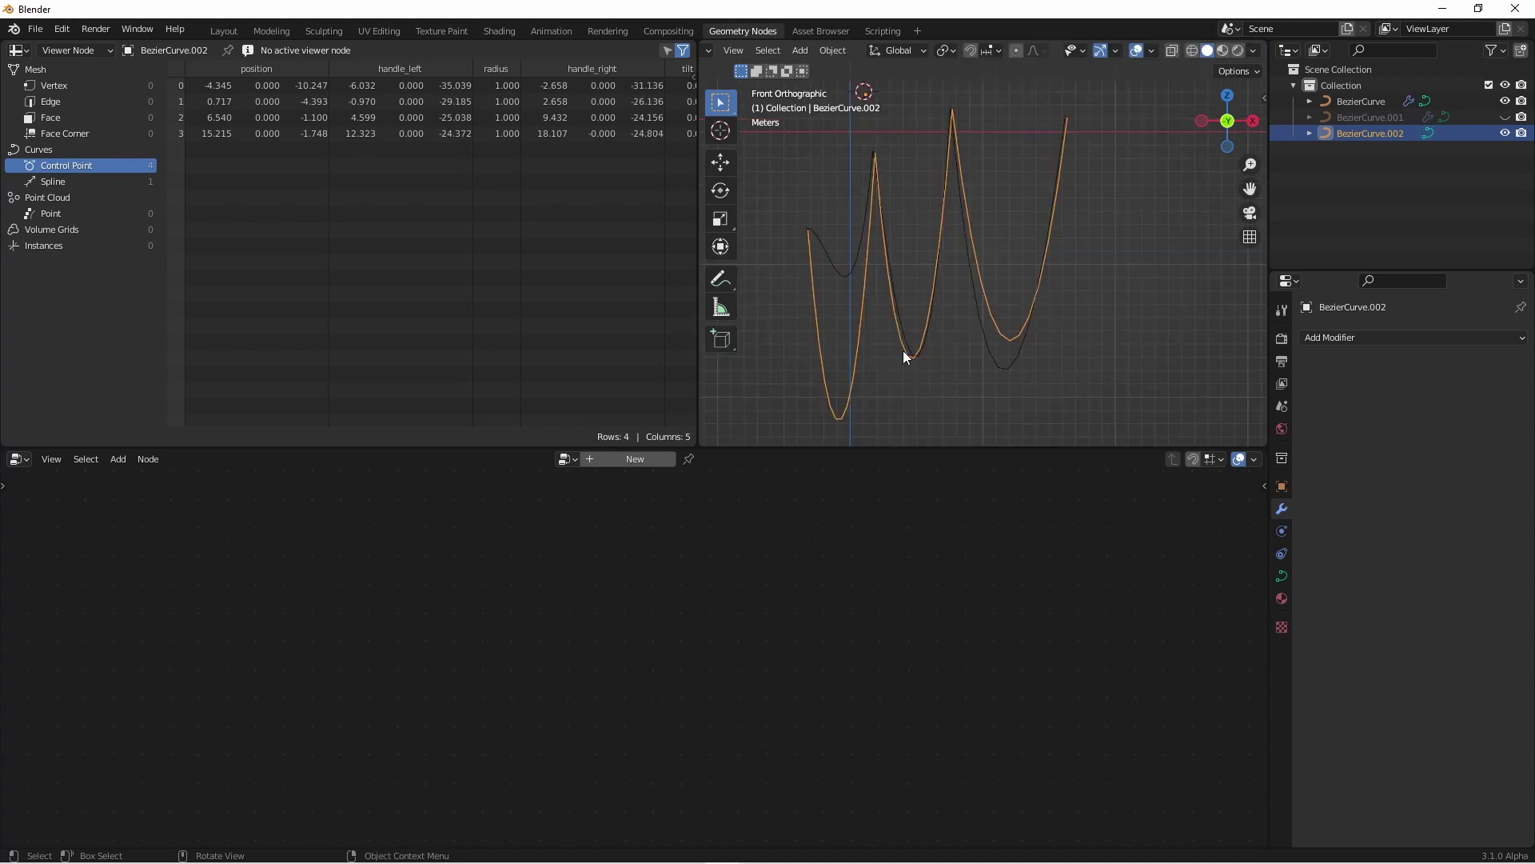
{"action": "key", "text": "ctrl+z"}
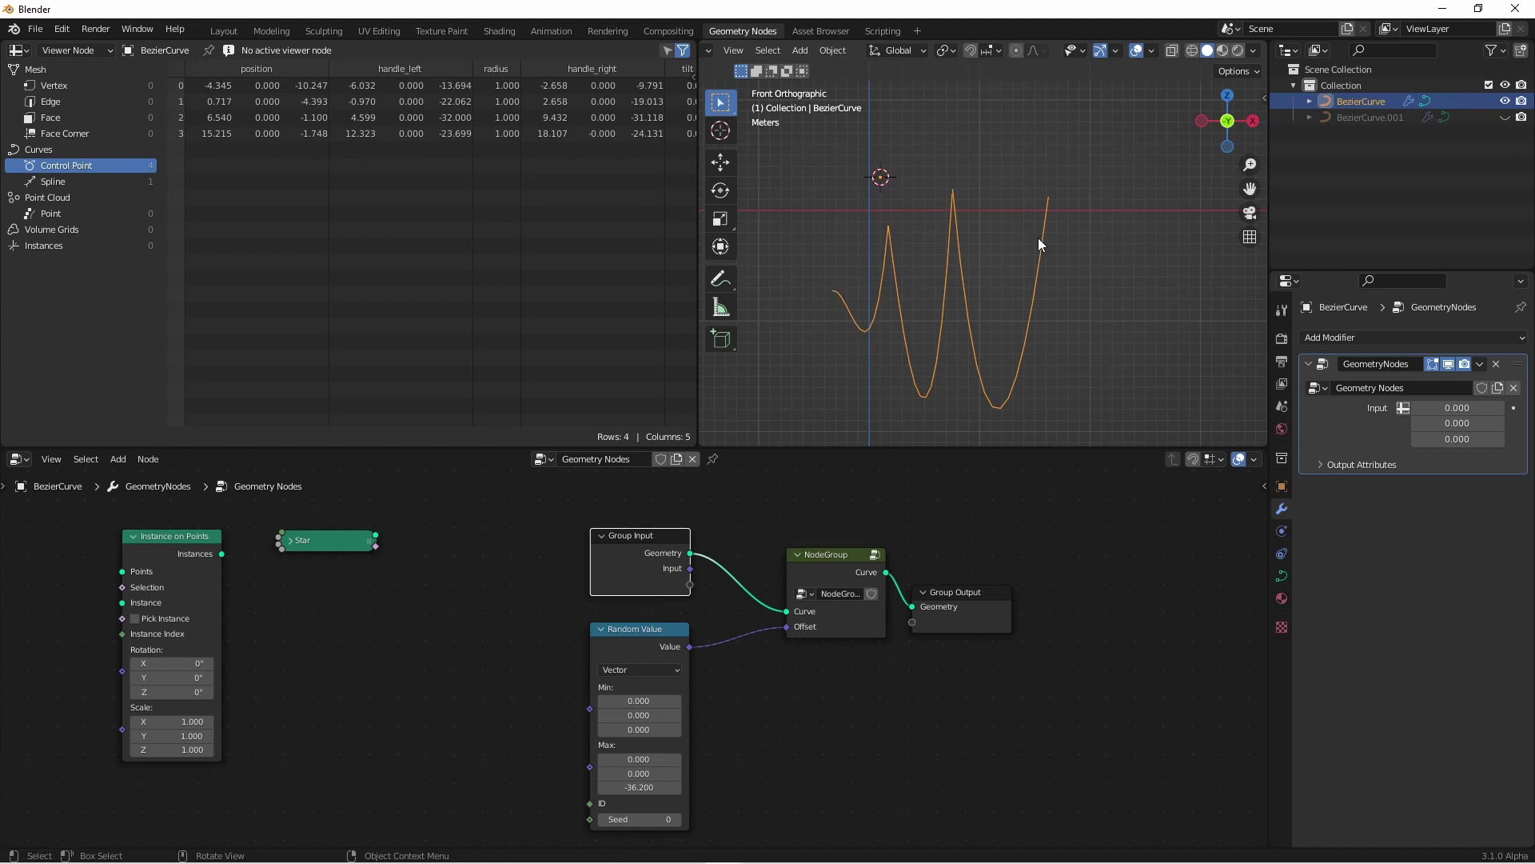
Open the NodeGroup's inner node tree for editing
{"action": "left_click", "coordinate": [828, 553]}
{"action": "key", "text": "Tab"}
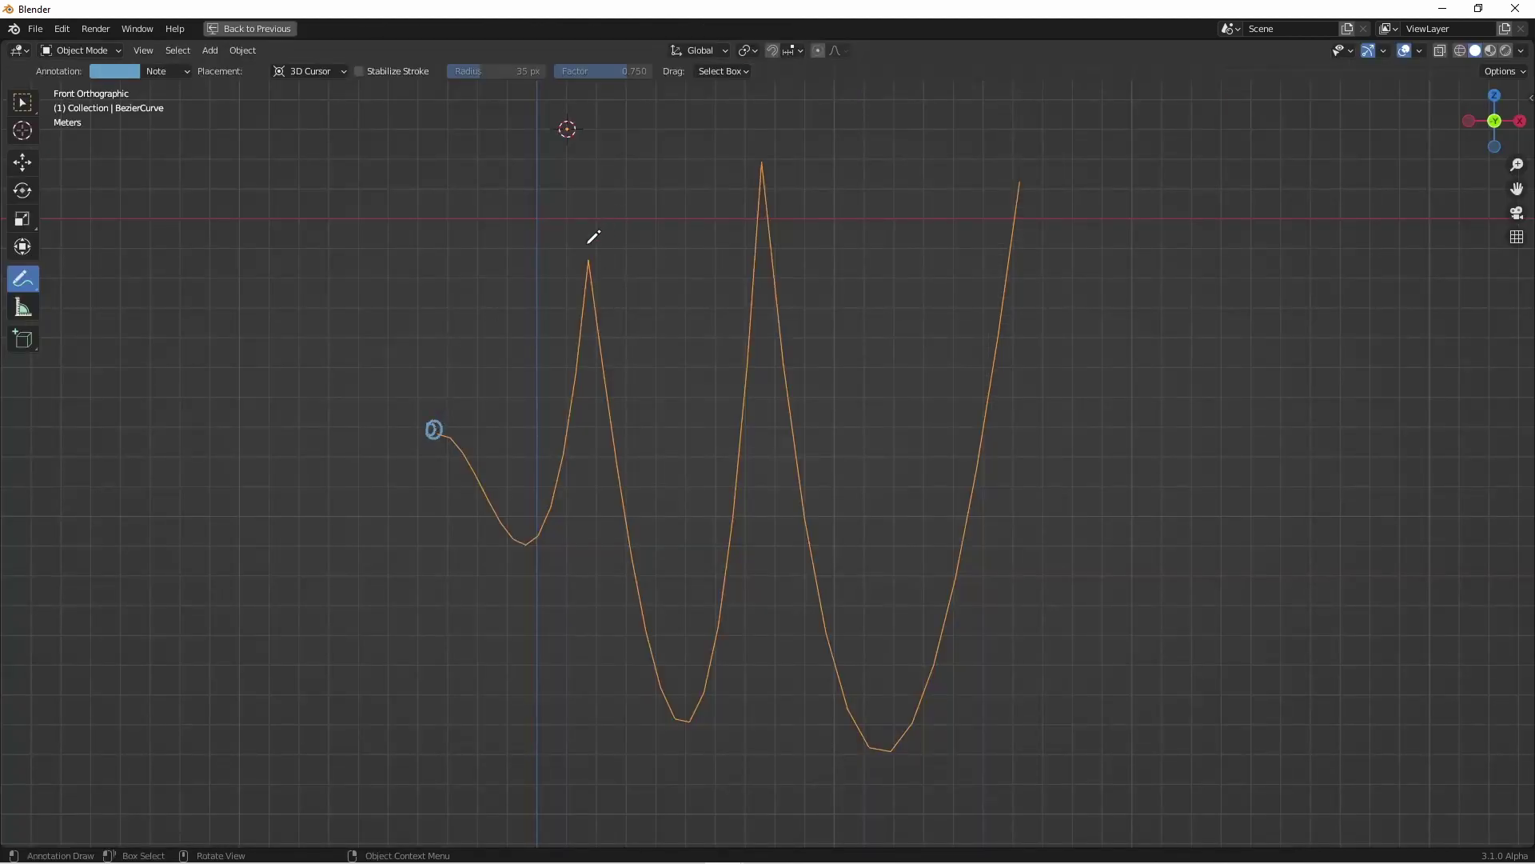
Circle the curve's control points in the viewport with the Annotate tool
{"action": "left_click_drag", "start_coordinate": [588, 240], "coordinate": [592, 241]}
{"action": "left_click_drag", "start_coordinate": [766, 145], "coordinate": [769, 146]}
{"action": "left_click_drag", "start_coordinate": [1027, 155], "coordinate": [1026, 158]}
Annotate every control point with an L on its left side and an R on its right side
{"action": "mouse_move", "coordinate": [368, 413]}
{"action": "left_mouse_down"}
{"action": "mouse_move", "coordinate": [392, 438]}
{"action": "mouse_move", "coordinate": [474, 411]}
{"action": "left_mouse_up"}
{"action": "left_click_drag", "start_coordinate": [534, 231], "coordinate": [551, 261]}
{"action": "left_click_drag", "start_coordinate": [611, 258], "coordinate": [647, 257]}
{"action": "left_click_drag", "start_coordinate": [704, 130], "coordinate": [724, 157]}
{"action": "left_click_drag", "start_coordinate": [796, 156], "coordinate": [820, 152]}
{"action": "mouse_move", "coordinate": [968, 148]}
{"action": "left_mouse_down"}
{"action": "mouse_move", "coordinate": [983, 177]}
{"action": "mouse_move", "coordinate": [1091, 179]}
{"action": "left_mouse_up"}
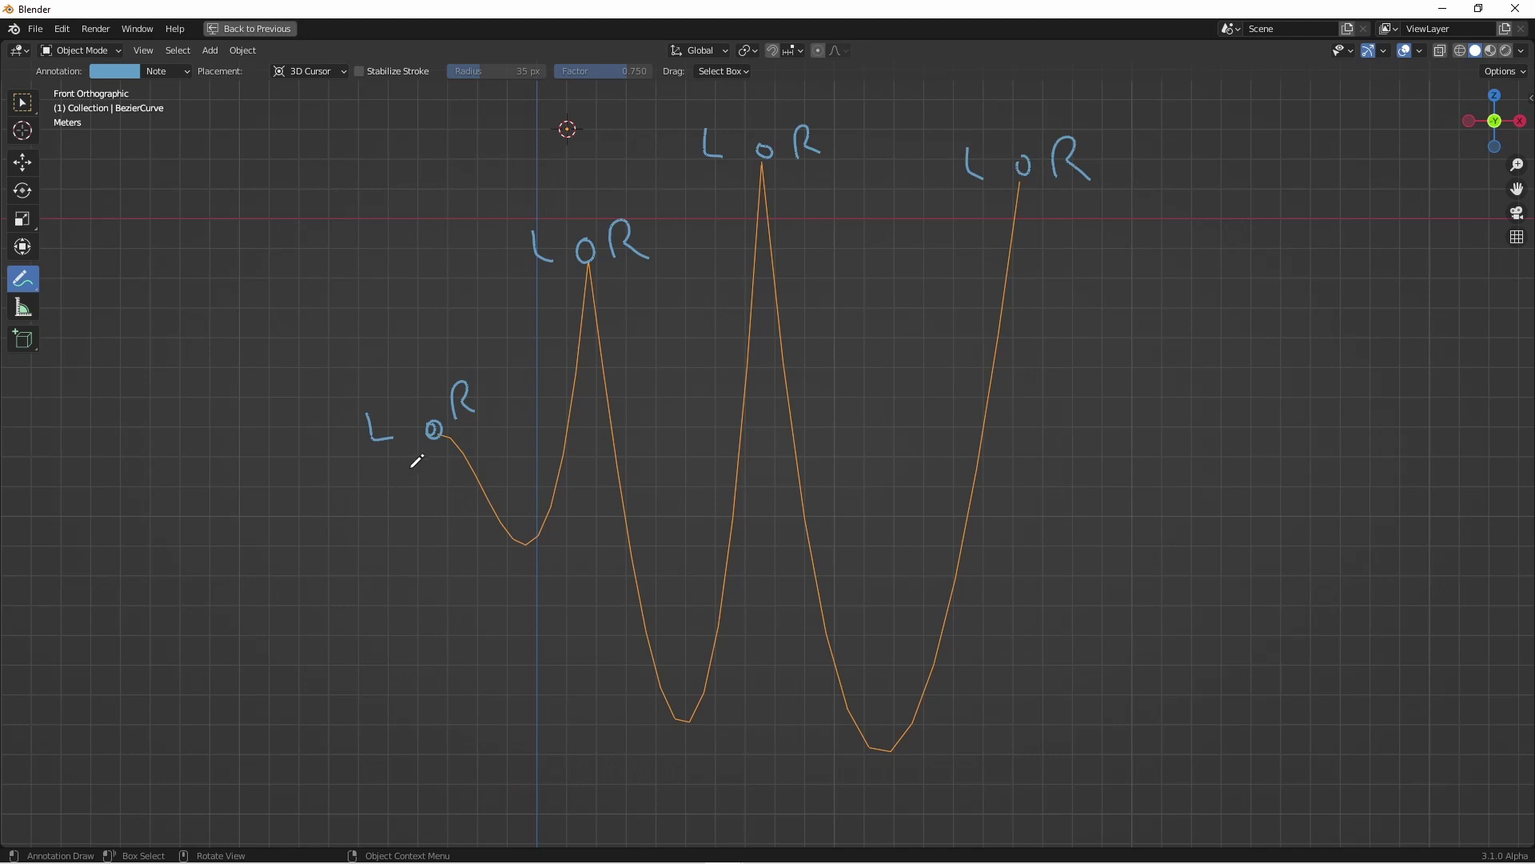
Write matching numbers beneath each point's L and R labels: 1, 2, 3 and 2 from the first point to the last
{"action": "left_click_drag", "start_coordinate": [395, 471], "coordinate": [394, 507]}
{"action": "left_click_drag", "start_coordinate": [476, 434], "coordinate": [477, 450]}
{"action": "left_click_drag", "start_coordinate": [539, 287], "coordinate": [563, 316]}
{"action": "left_click_drag", "start_coordinate": [622, 273], "coordinate": [631, 305]}
{"action": "mouse_move", "coordinate": [698, 182]}
{"action": "left_mouse_down"}
{"action": "mouse_move", "coordinate": [721, 202]}
{"action": "mouse_move", "coordinate": [697, 214]}
{"action": "left_mouse_up"}
{"action": "left_click_drag", "start_coordinate": [783, 170], "coordinate": [789, 204]}
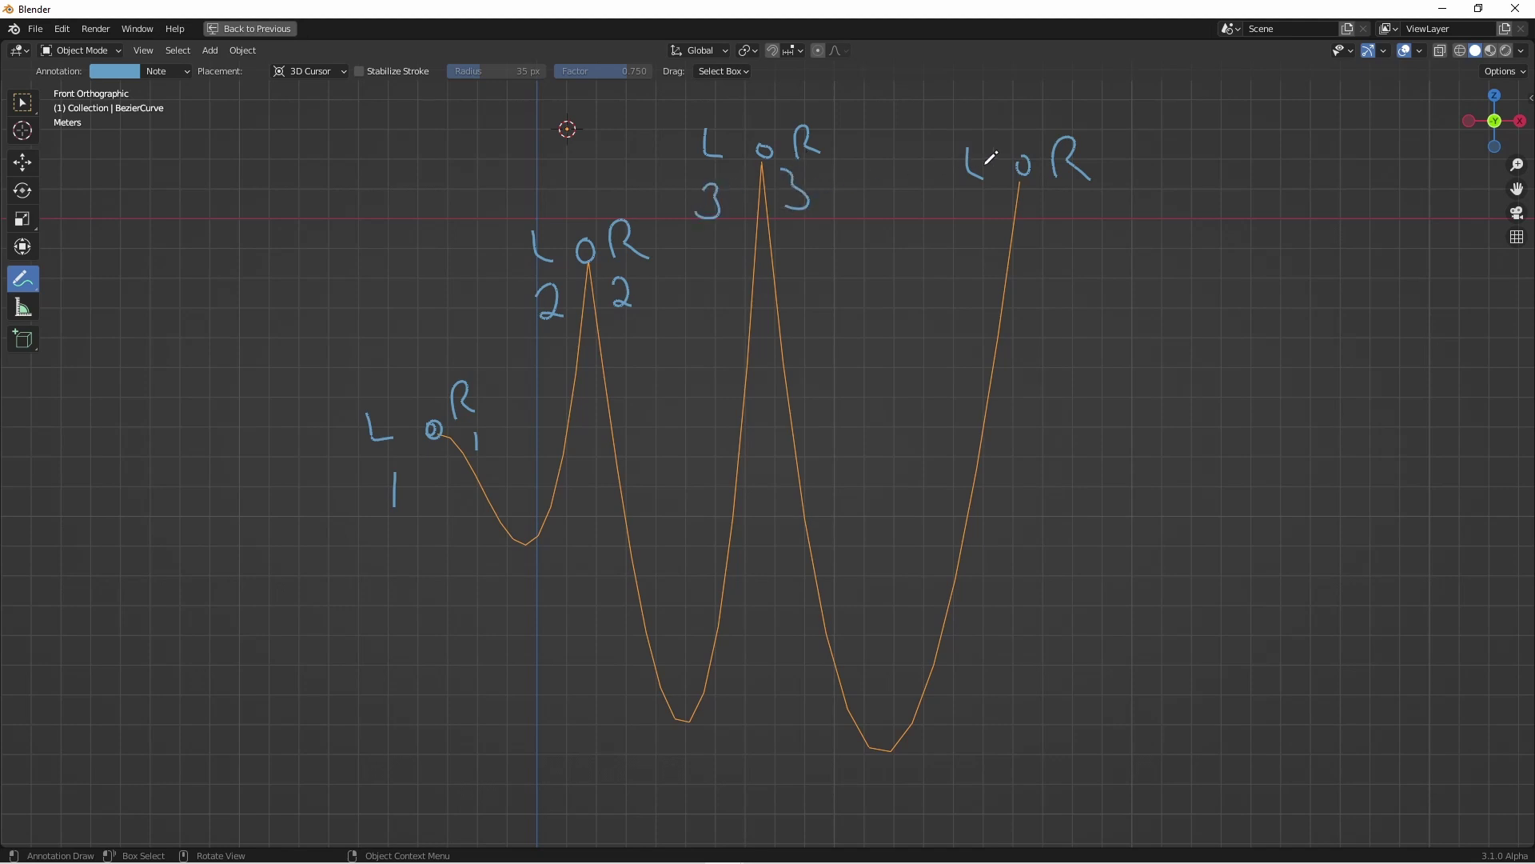
{"action": "mouse_move", "coordinate": [970, 210]}
{"action": "left_mouse_down"}
{"action": "mouse_move", "coordinate": [992, 236]}
{"action": "mouse_move", "coordinate": [1088, 231]}
{"action": "left_mouse_up"}
Draw downward arrows beneath the handle numbers, making them longer for larger values
{"action": "left_click_drag", "start_coordinate": [449, 442], "coordinate": [456, 492]}
{"action": "left_click_drag", "start_coordinate": [553, 337], "coordinate": [543, 514]}
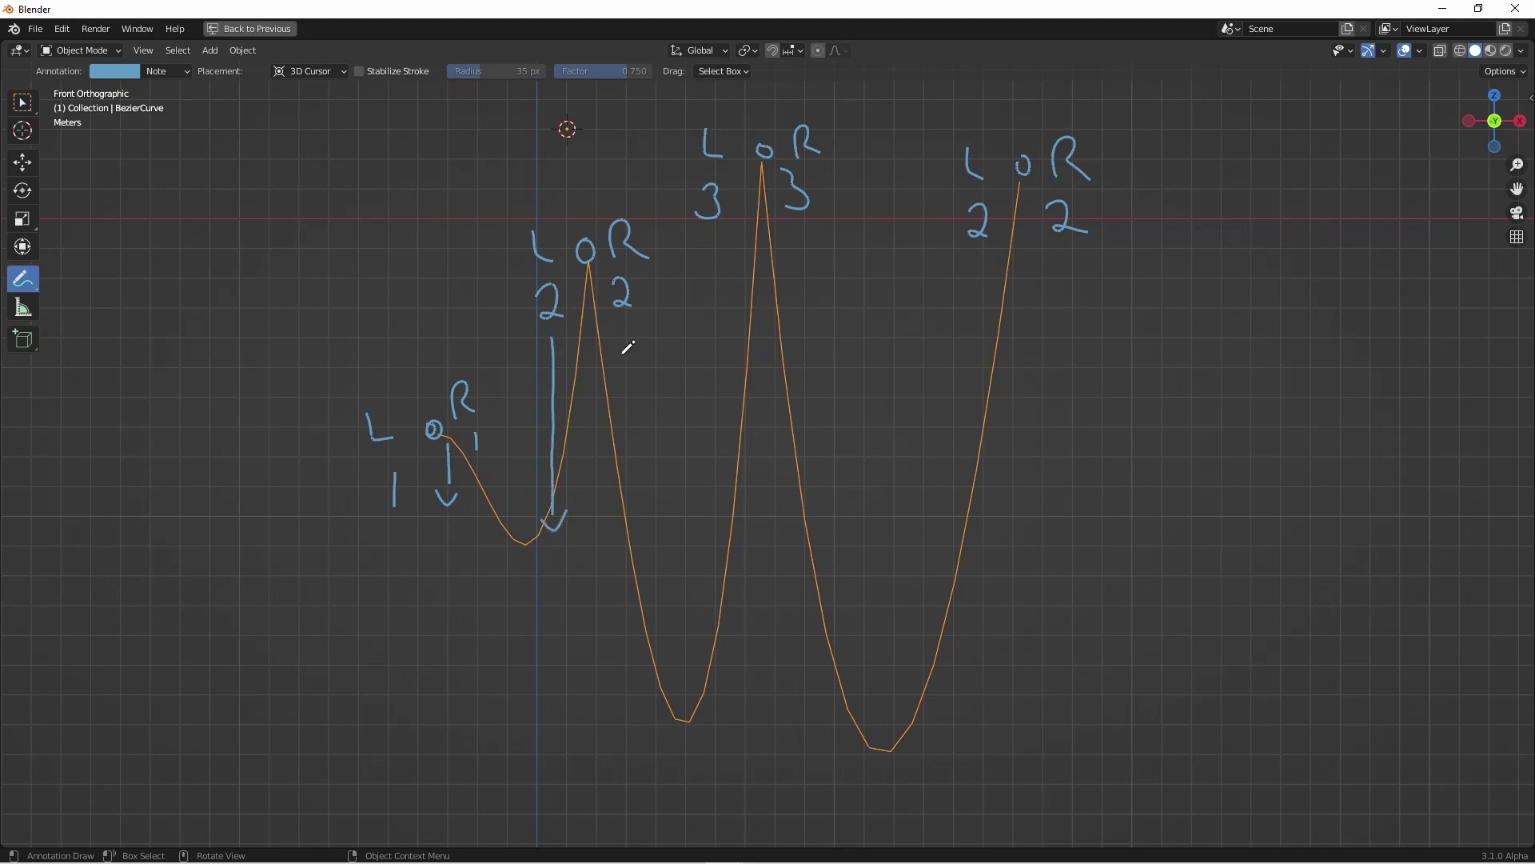
{"action": "mouse_move", "coordinate": [620, 326]}
{"action": "left_mouse_down"}
{"action": "mouse_move", "coordinate": [615, 510]}
{"action": "mouse_move", "coordinate": [596, 518]}
{"action": "left_mouse_up"}
{"action": "left_click_drag", "start_coordinate": [712, 234], "coordinate": [707, 700]}
{"action": "mouse_move", "coordinate": [724, 694]}
{"action": "left_mouse_down"}
{"action": "mouse_move", "coordinate": [710, 730]}
{"action": "mouse_move", "coordinate": [694, 694]}
{"action": "left_mouse_up"}
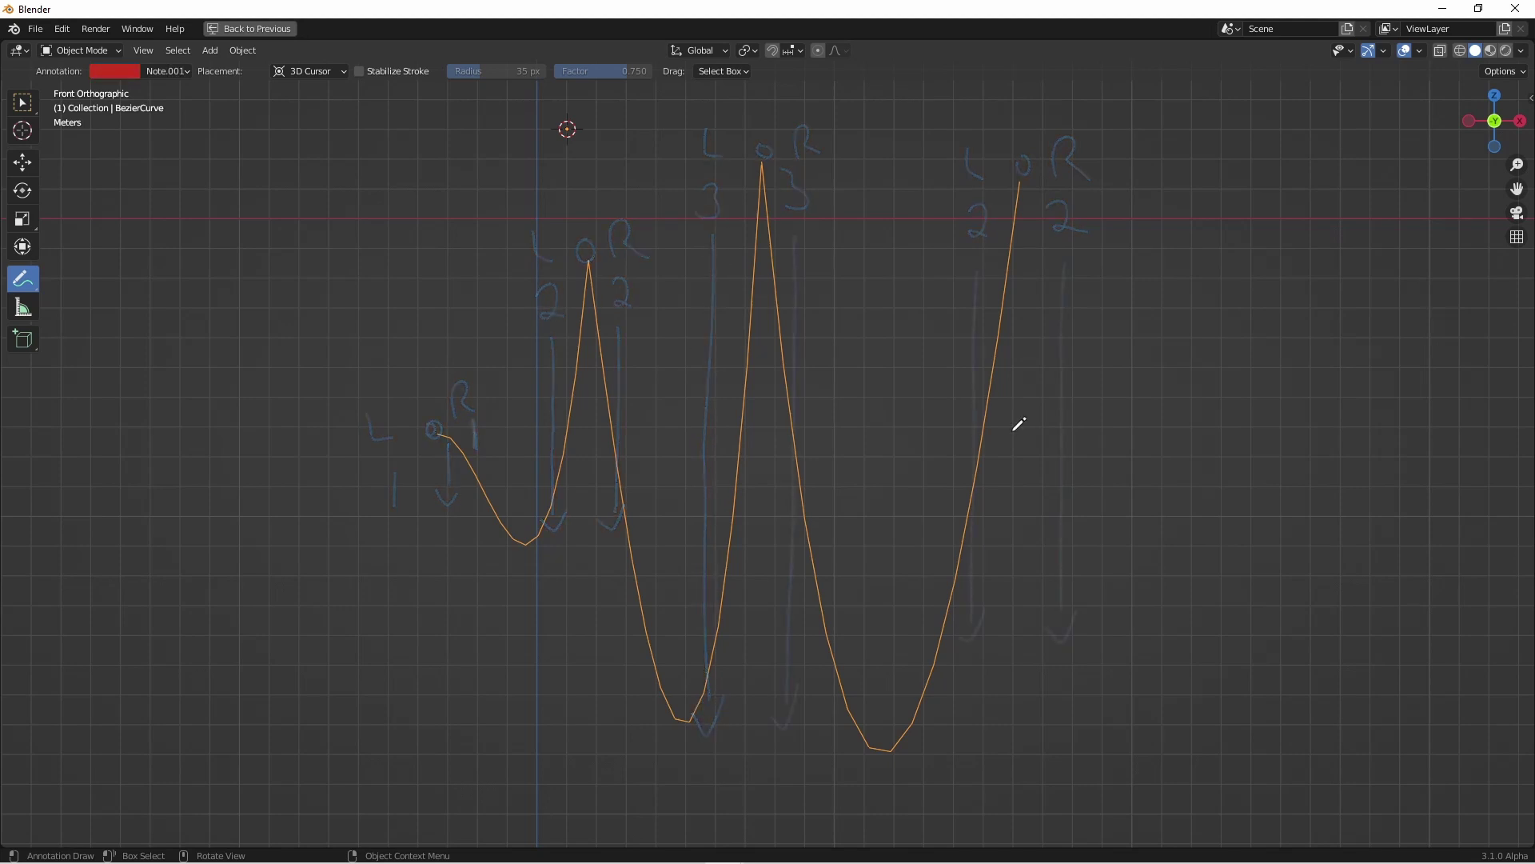
In a red annotation layer, give facing handles of neighbouring points equal numbers, 1 and 1, 2 and 2, with downward arrows
{"action": "left_click_drag", "start_coordinate": [473, 422], "coordinate": [474, 445]}
{"action": "left_click_drag", "start_coordinate": [554, 289], "coordinate": [555, 316]}
{"action": "left_click_drag", "start_coordinate": [476, 472], "coordinate": [476, 559]}
{"action": "left_click_drag", "start_coordinate": [556, 341], "coordinate": [558, 462]}
{"action": "left_click_drag", "start_coordinate": [619, 328], "coordinate": [623, 647]}
{"action": "left_click_drag", "start_coordinate": [605, 286], "coordinate": [647, 305]}
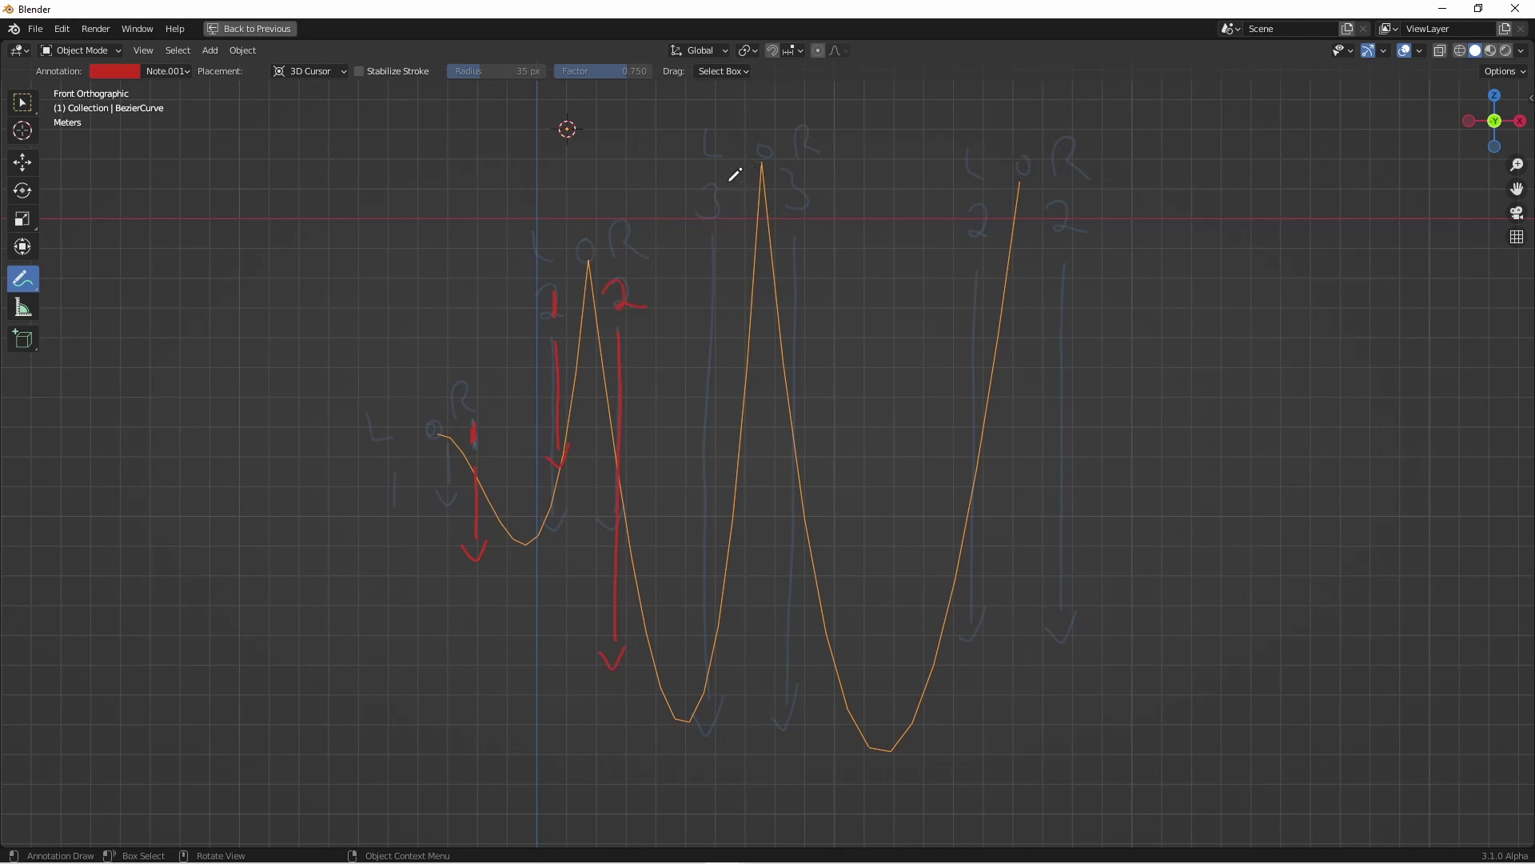
{"action": "mouse_move", "coordinate": [702, 187]}
{"action": "left_mouse_down"}
{"action": "mouse_move", "coordinate": [724, 214]}
{"action": "mouse_move", "coordinate": [721, 600]}
{"action": "left_mouse_up"}
{"action": "left_click_drag", "start_coordinate": [706, 583], "coordinate": [730, 568]}
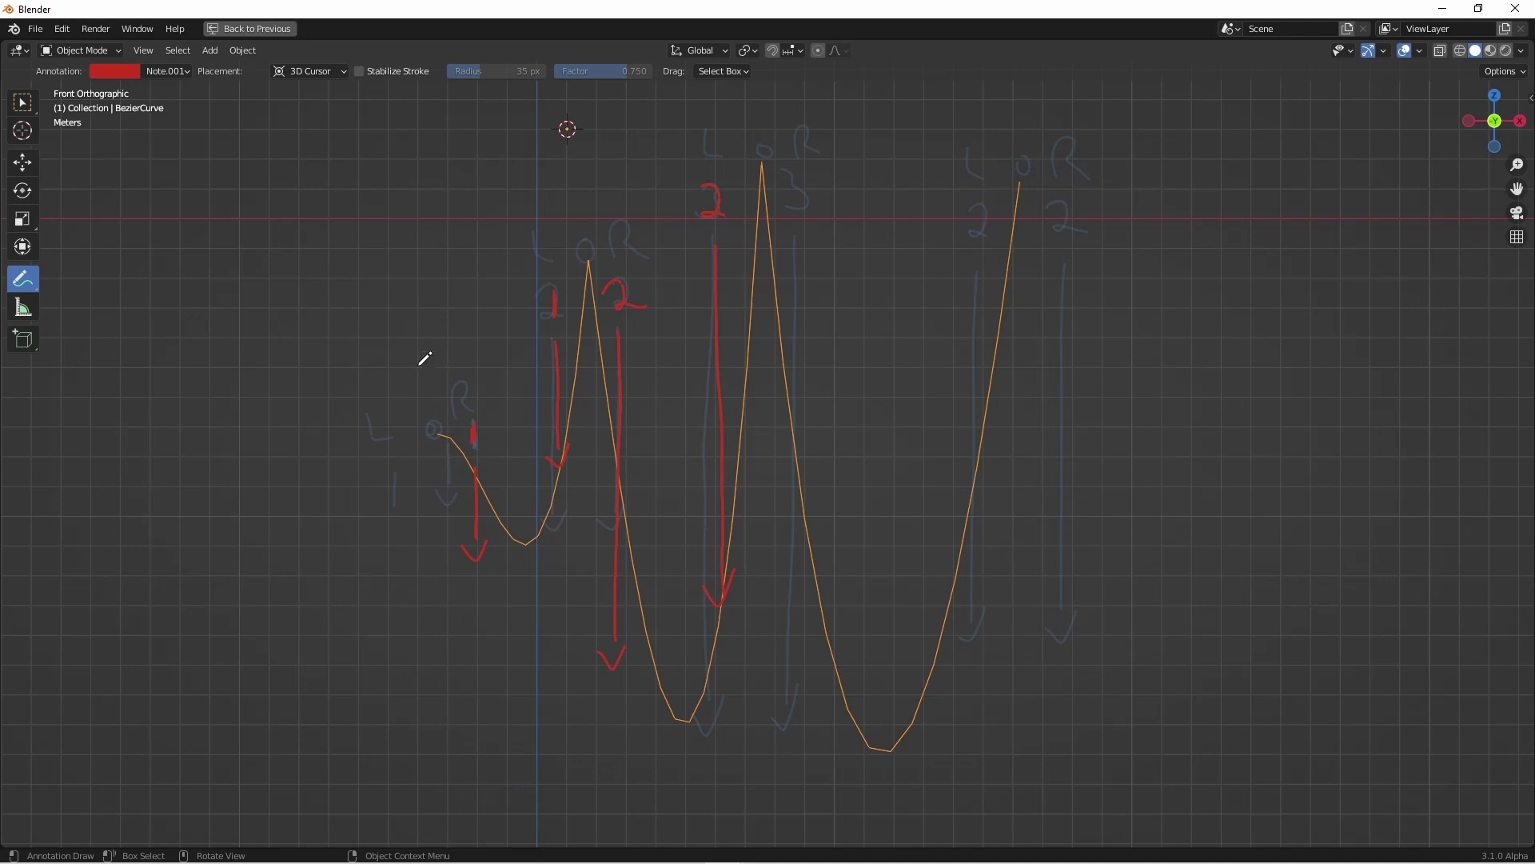
Annotate boxed indices 0 and 1 above the first two points, and trace the first point's R and second point's L
{"action": "mouse_move", "coordinate": [414, 290]}
{"action": "left_mouse_down"}
{"action": "mouse_move", "coordinate": [425, 353]}
{"action": "mouse_move", "coordinate": [415, 291]}
{"action": "mouse_move", "coordinate": [366, 378]}
{"action": "left_mouse_up"}
{"action": "mouse_move", "coordinate": [453, 419]}
{"action": "left_mouse_down"}
{"action": "mouse_move", "coordinate": [464, 384]}
{"action": "mouse_move", "coordinate": [479, 414]}
{"action": "left_mouse_up"}
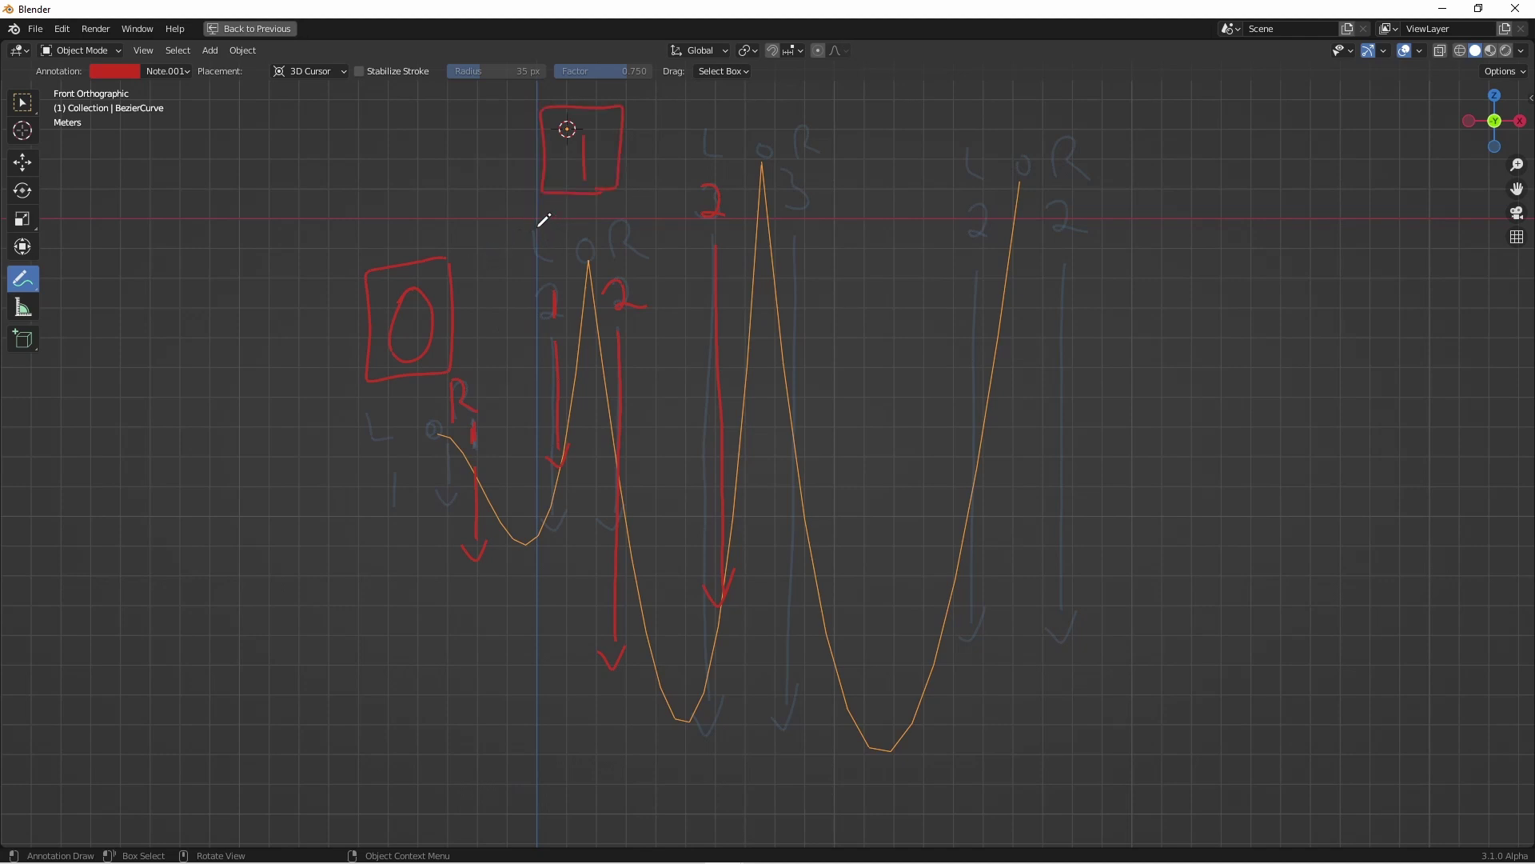
{"action": "left_click_drag", "start_coordinate": [536, 230], "coordinate": [560, 262]}
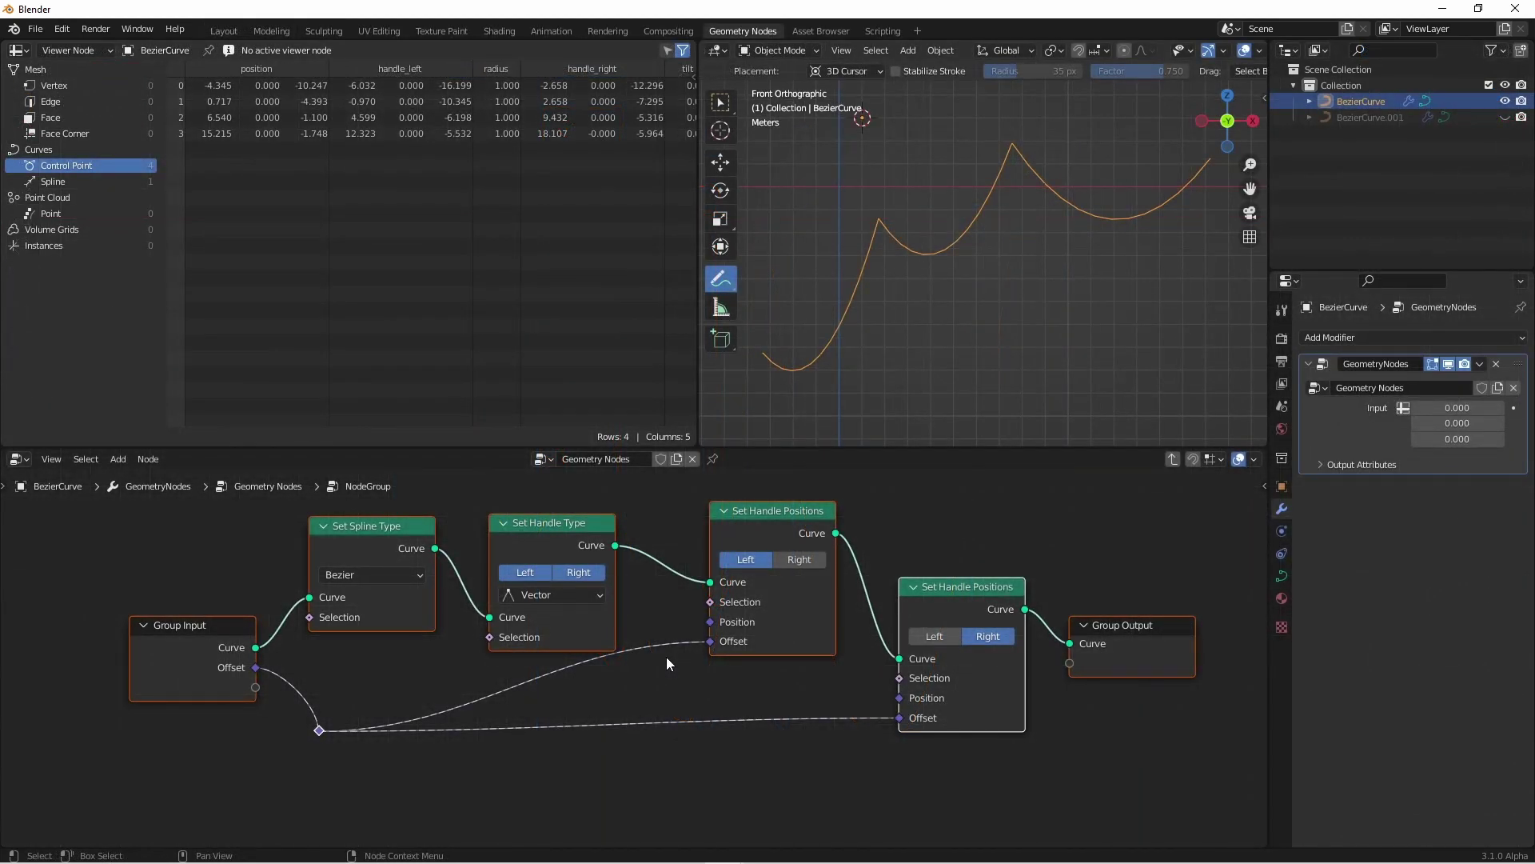
Add a Vector Random Value node with a maximum of 0, 0, -15.5 and feed it to both Set Handle Positions offsets
{"action": "key", "text": "Tab"}
{"action": "key", "text": "Tab"}
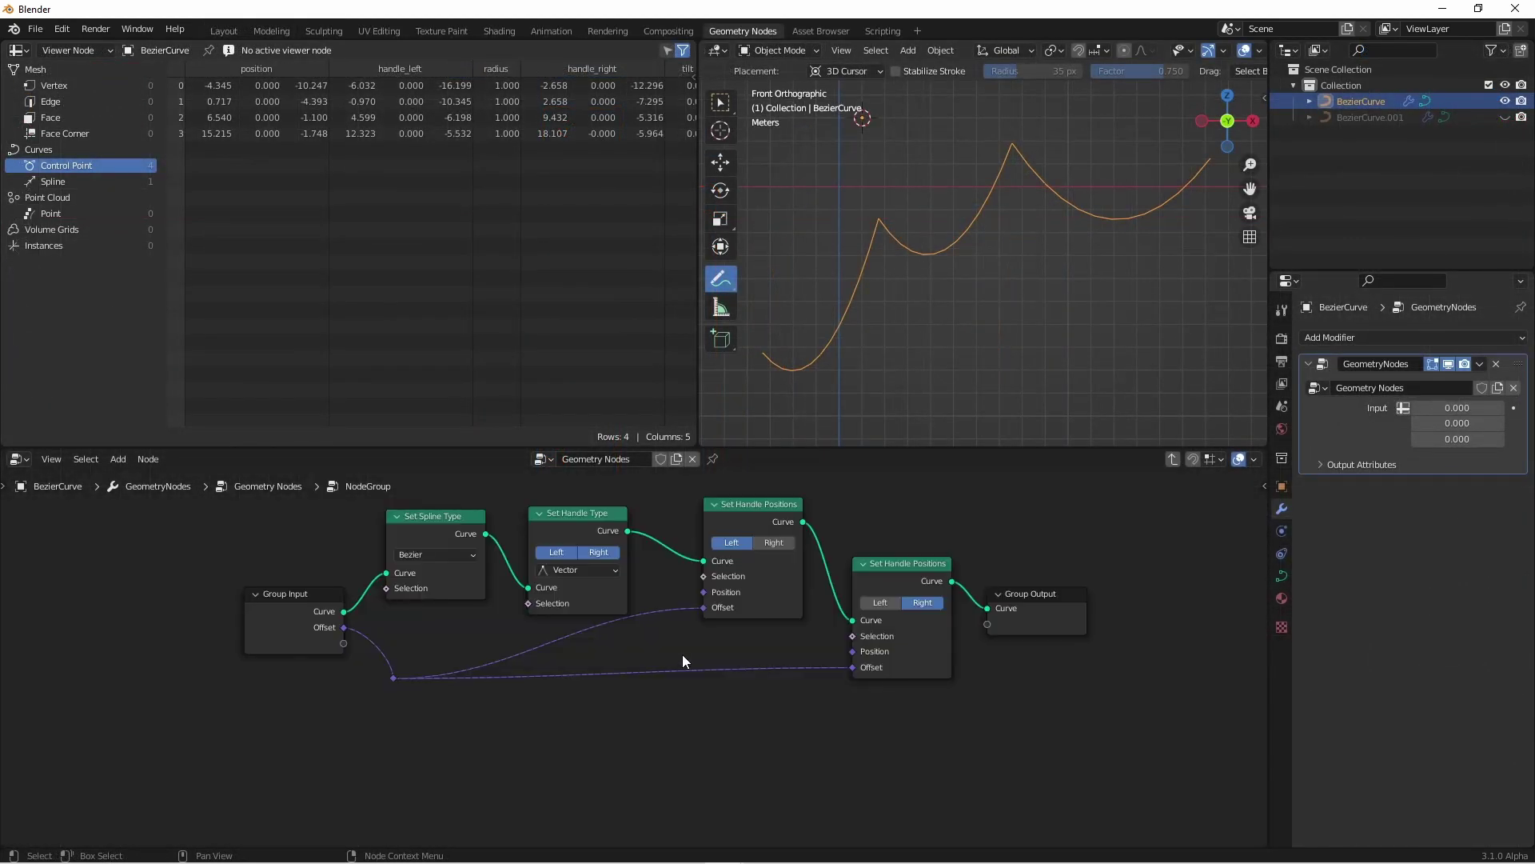
{"action": "key", "text": "shift+a"}
{"action": "mouse_move", "coordinate": [679, 643]}
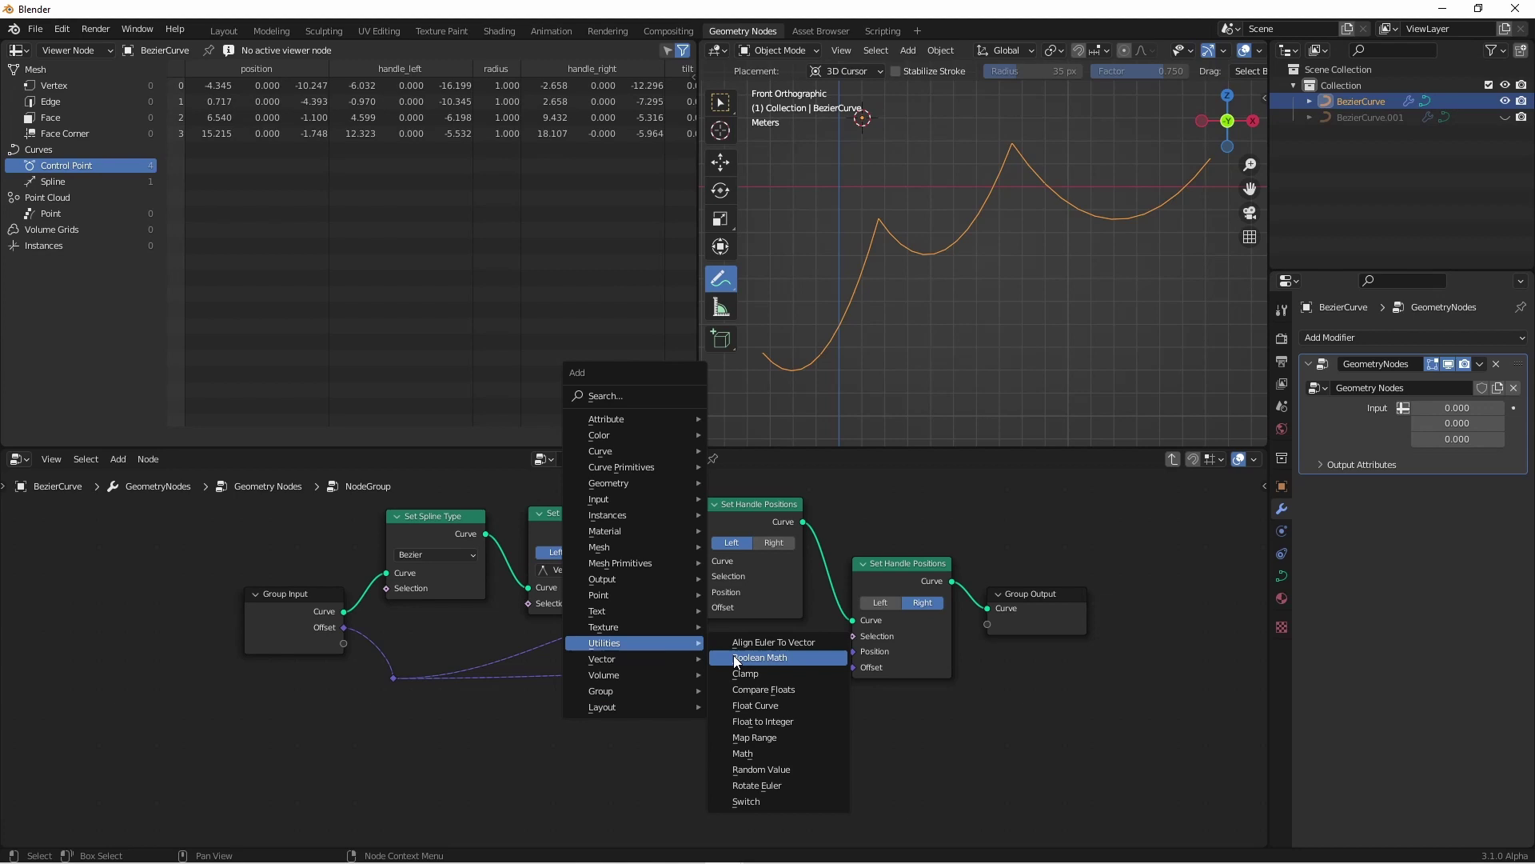
{"action": "left_click", "coordinate": [773, 769]}
{"action": "left_click", "coordinate": [696, 748]}
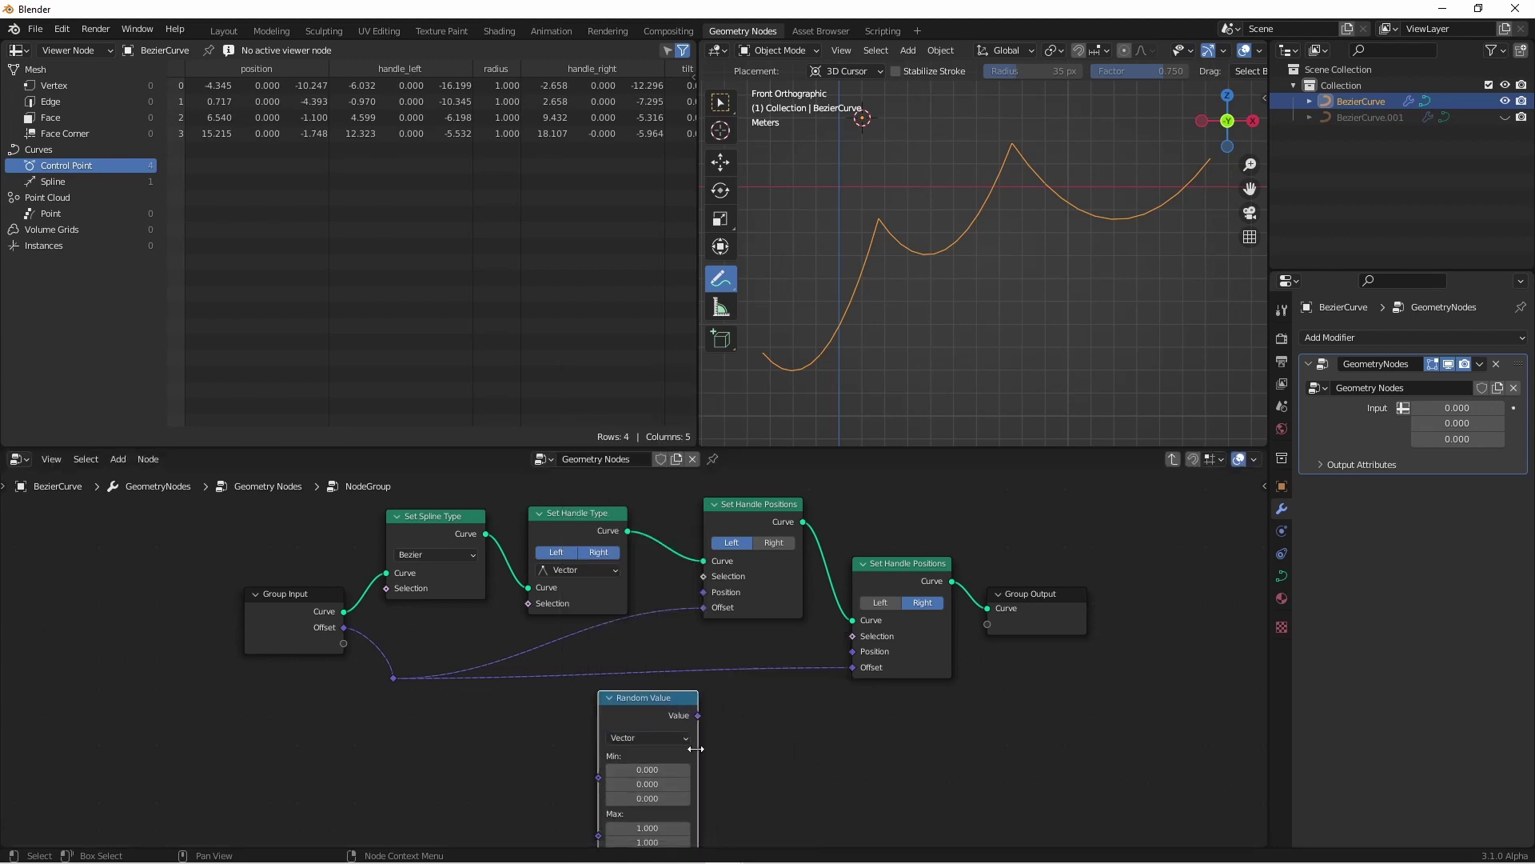
{"action": "scroll", "coordinate": [668, 710], "scroll_direction": "down", "scroll_amount": 3}
{"action": "left_click_drag", "start_coordinate": [672, 712], "coordinate": [808, 667]}
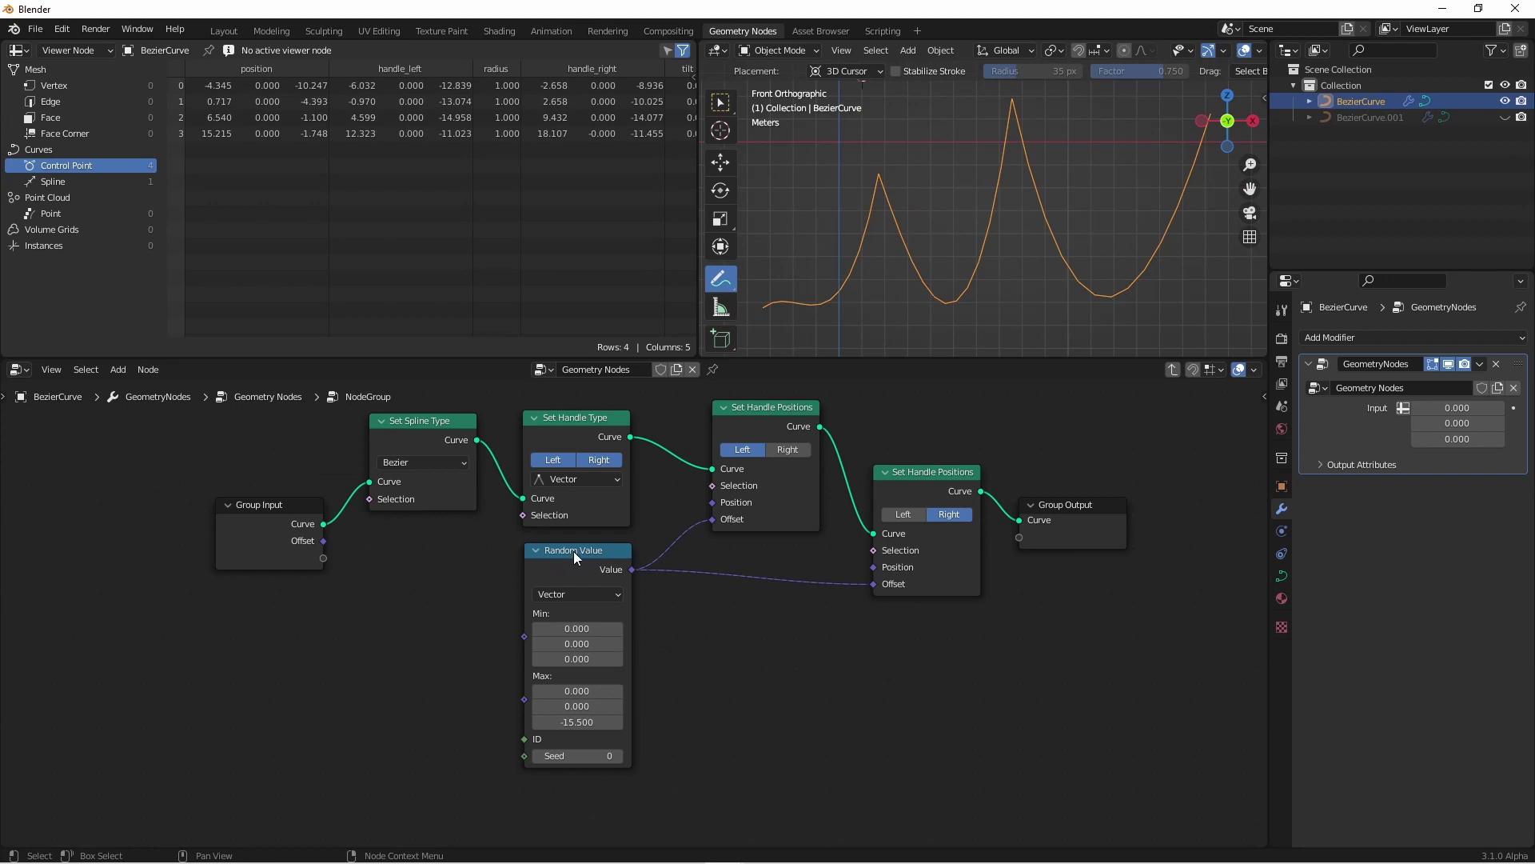
Duplicate the Random Value node and connect the copy to the Offset of the right-handle Set Handle Positions node
{"action": "key", "text": "shift+d"}
{"action": "left_click", "coordinate": [775, 635]}
{"action": "left_click_drag", "start_coordinate": [774, 635], "coordinate": [873, 585]}
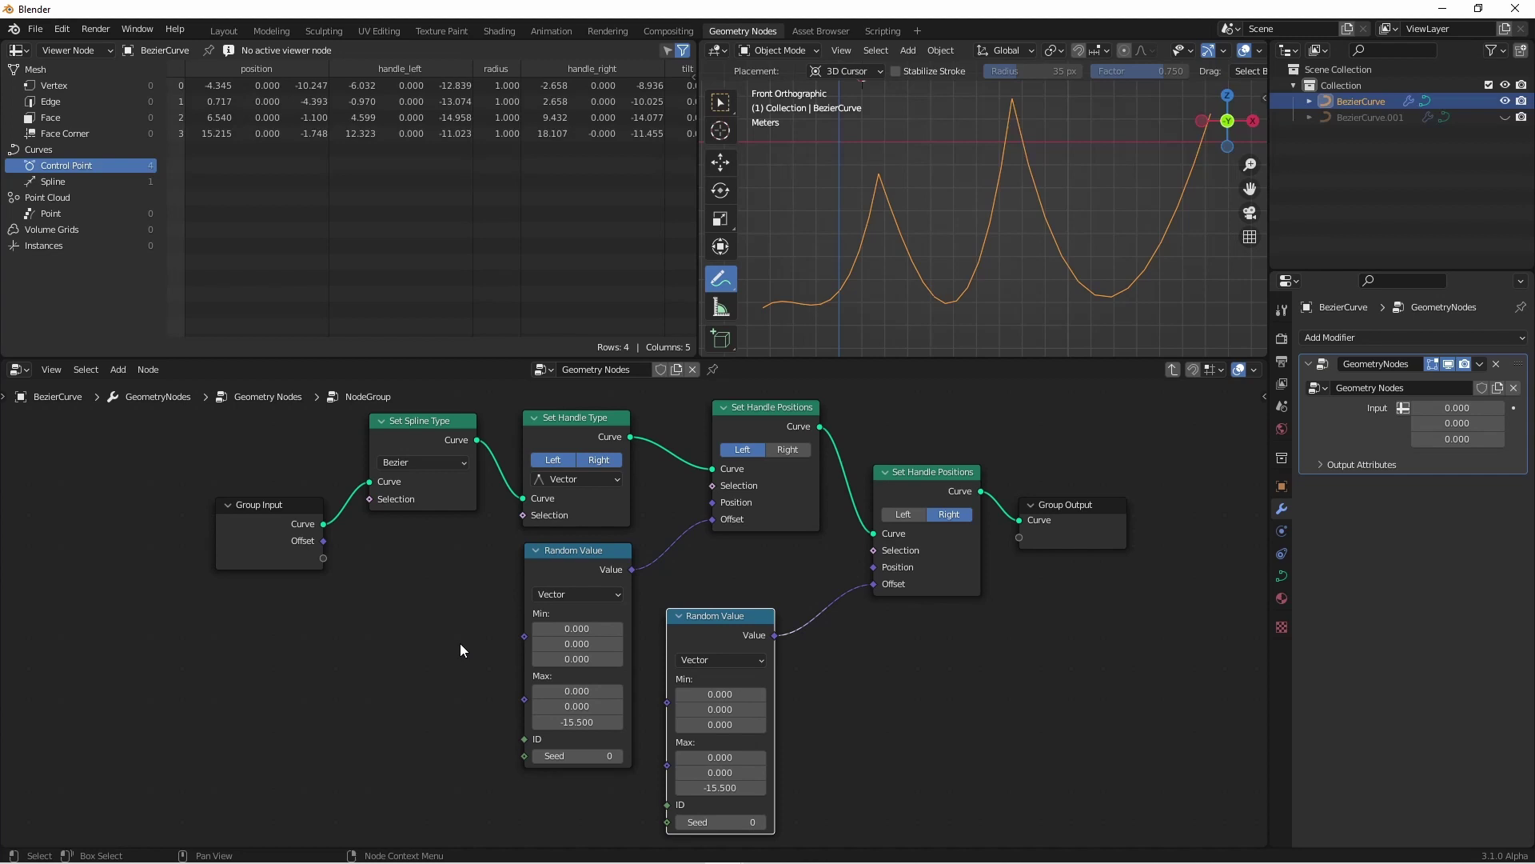
Add an ID node and connect it to the ID inputs of both Random Value nodes
{"action": "key", "text": "shift+a"}
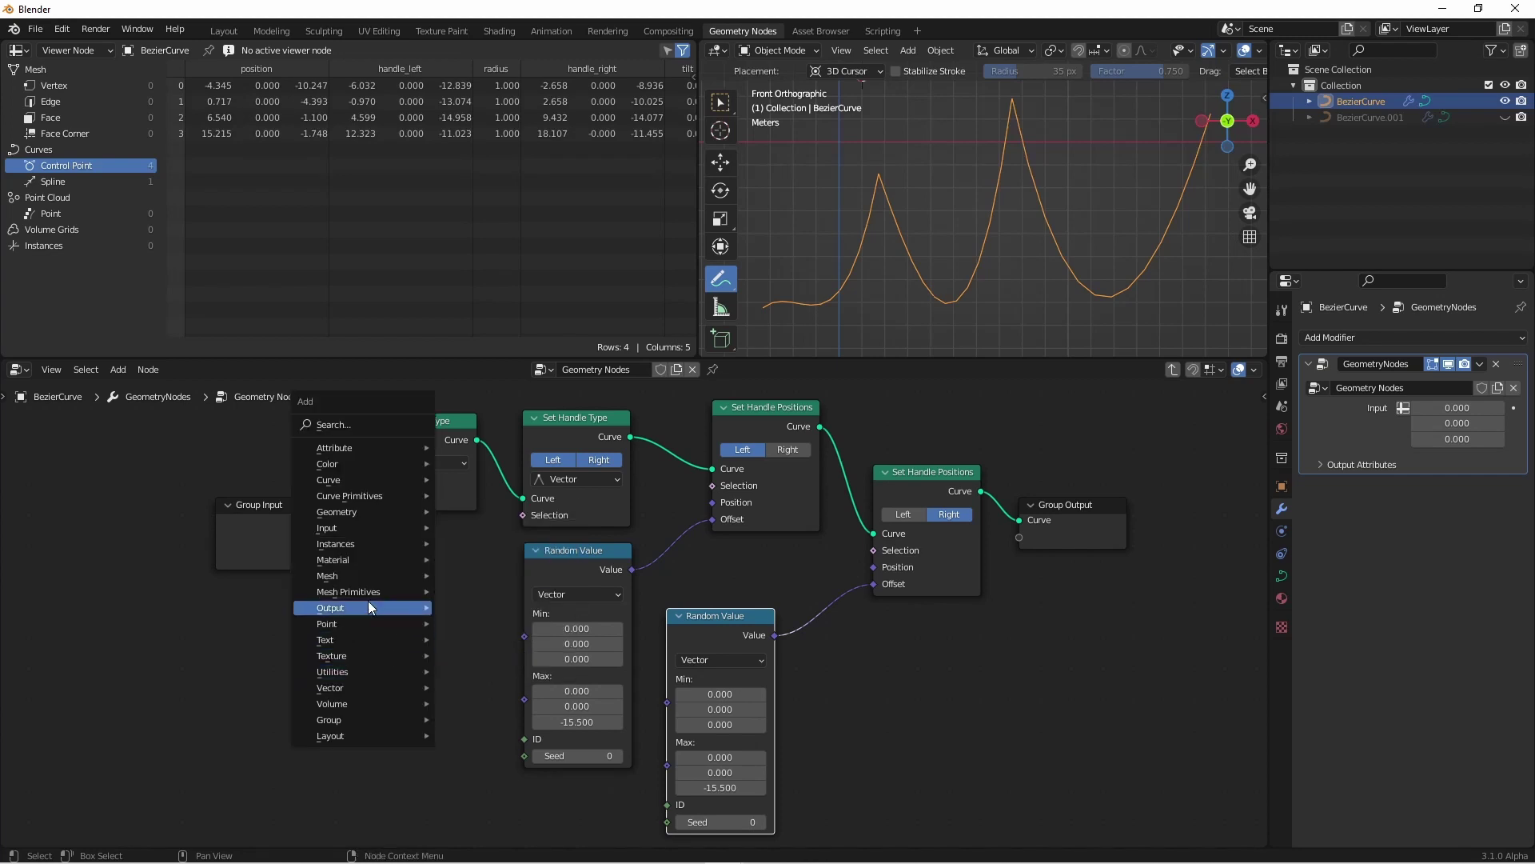
{"action": "mouse_move", "coordinate": [381, 527]}
{"action": "left_click", "coordinate": [504, 693]}
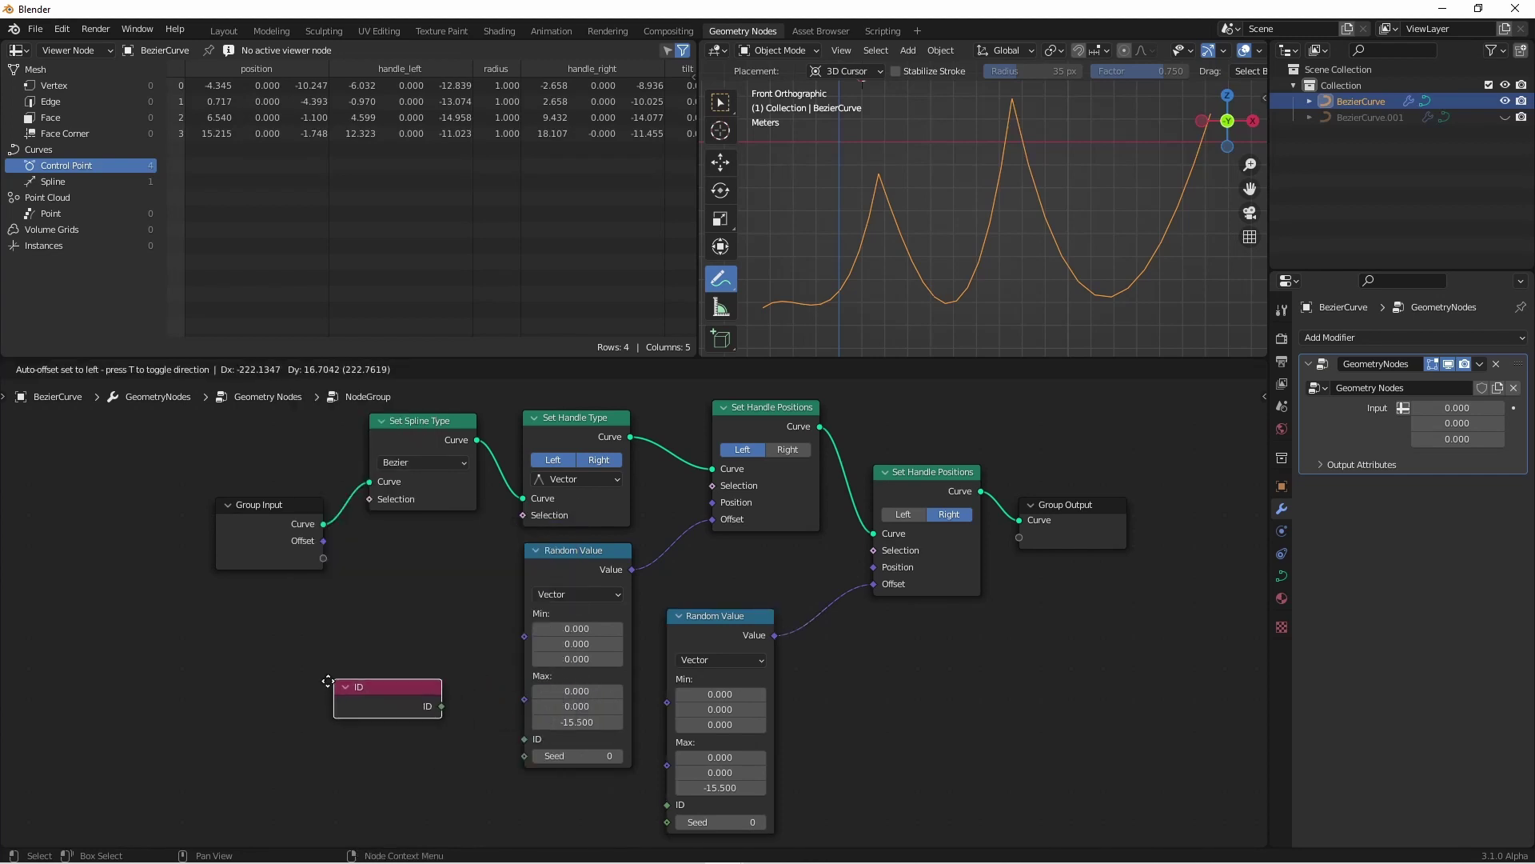
{"action": "left_click_drag", "start_coordinate": [397, 721], "coordinate": [531, 741]}
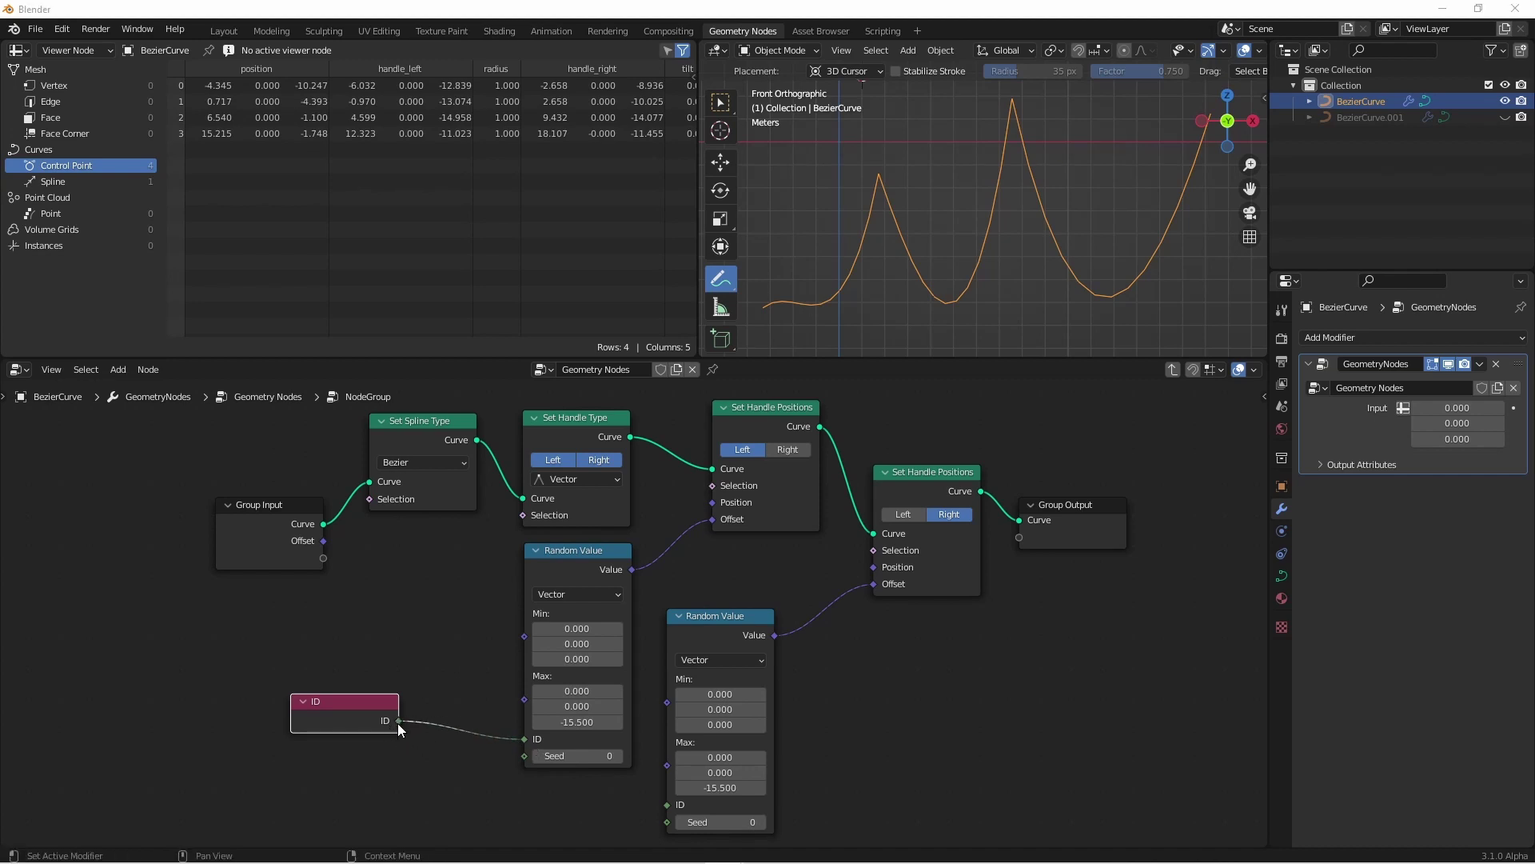
{"action": "left_click_drag", "start_coordinate": [398, 721], "coordinate": [668, 812]}
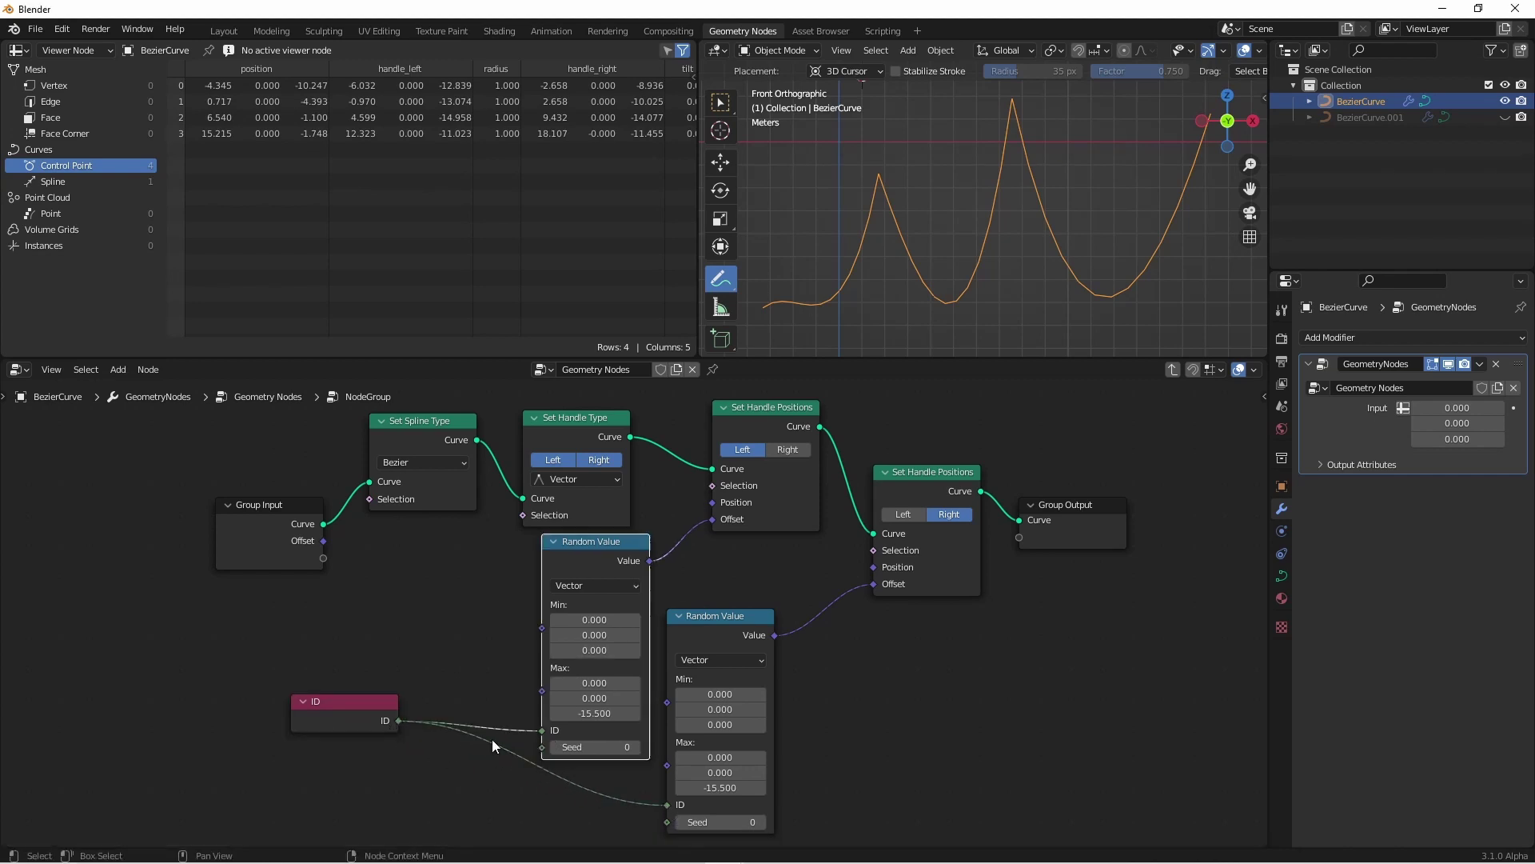
Insert a Math node set to Add between the ID node and the right-handle Random Value's ID input
{"action": "key", "text": "shift+a"}
{"action": "mouse_move", "coordinate": [431, 779]}
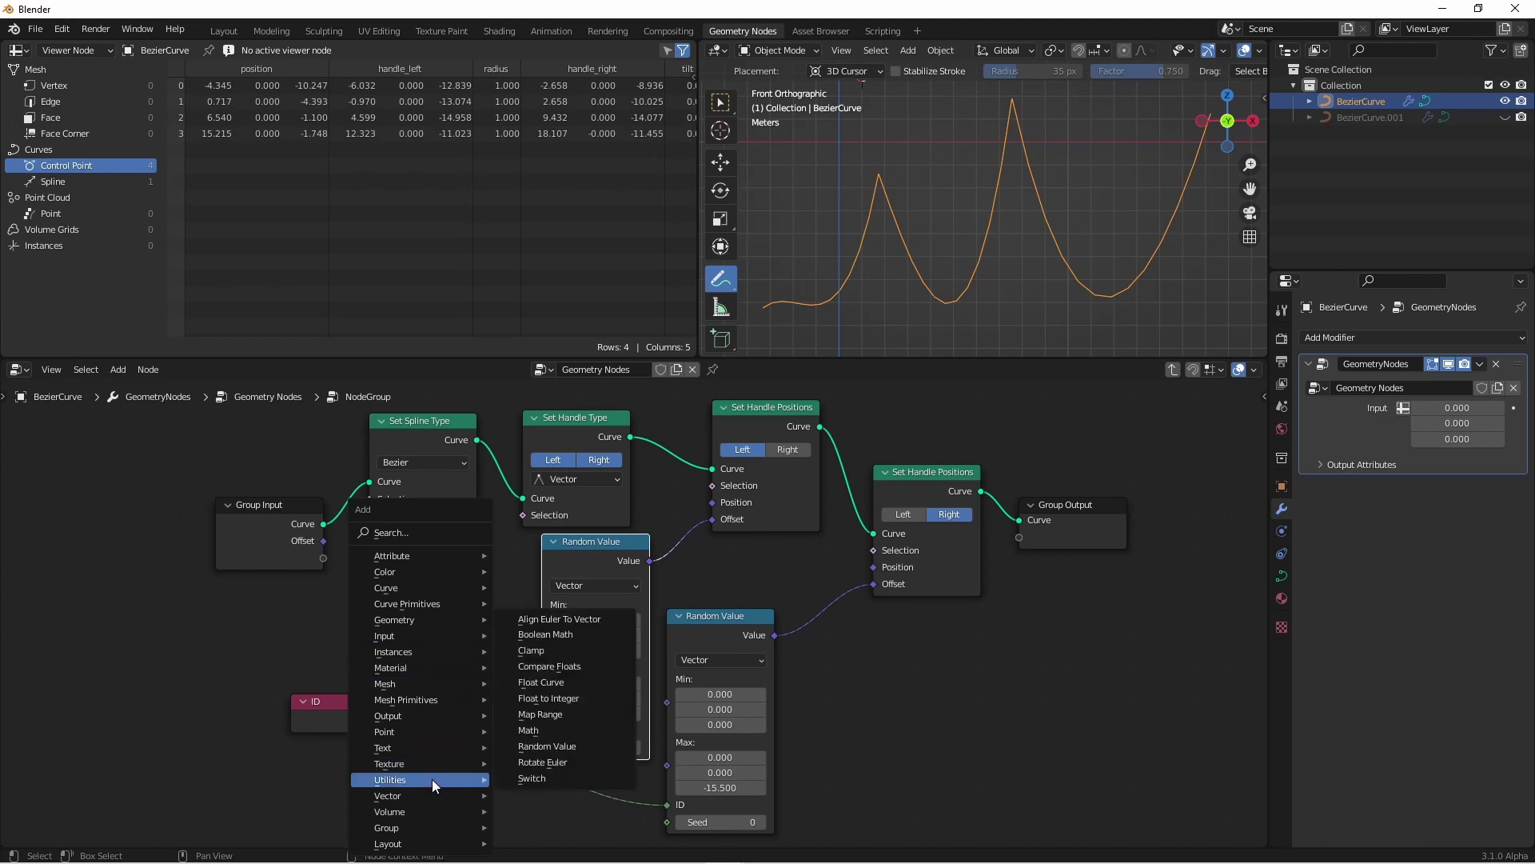
{"action": "left_click", "coordinate": [588, 761]}
{"action": "left_click", "coordinate": [421, 749]}
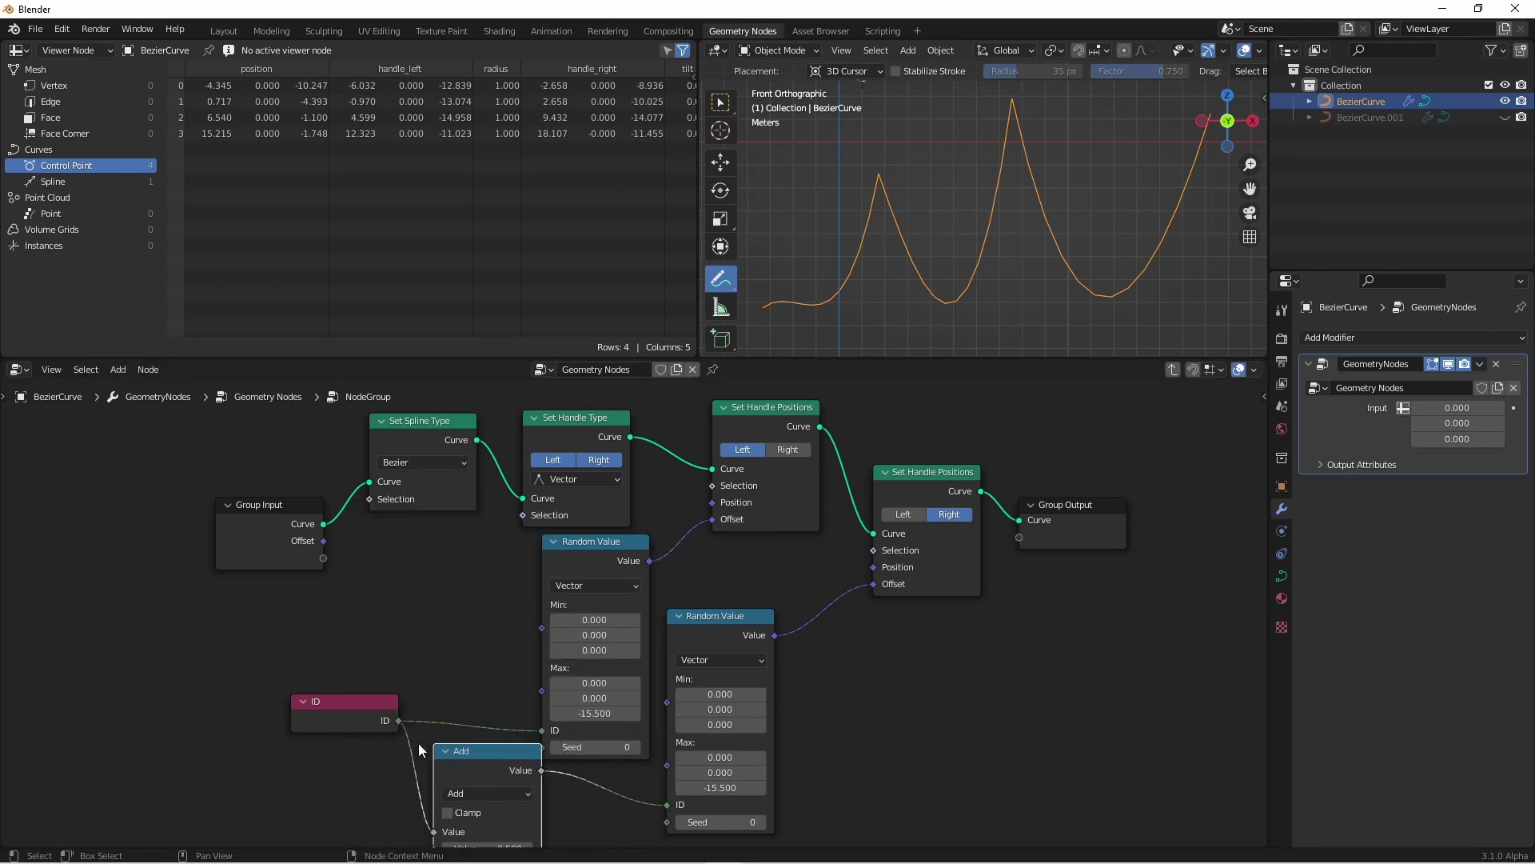
Set the Add node's second value to 1 and collapse the node
{"action": "middle_click_drag", "start_coordinate": [420, 750], "coordinate": [421, 651]}
{"action": "left_click", "coordinate": [508, 751]}
{"action": "type", "text": "1"}
{"action": "key", "text": "Return"}
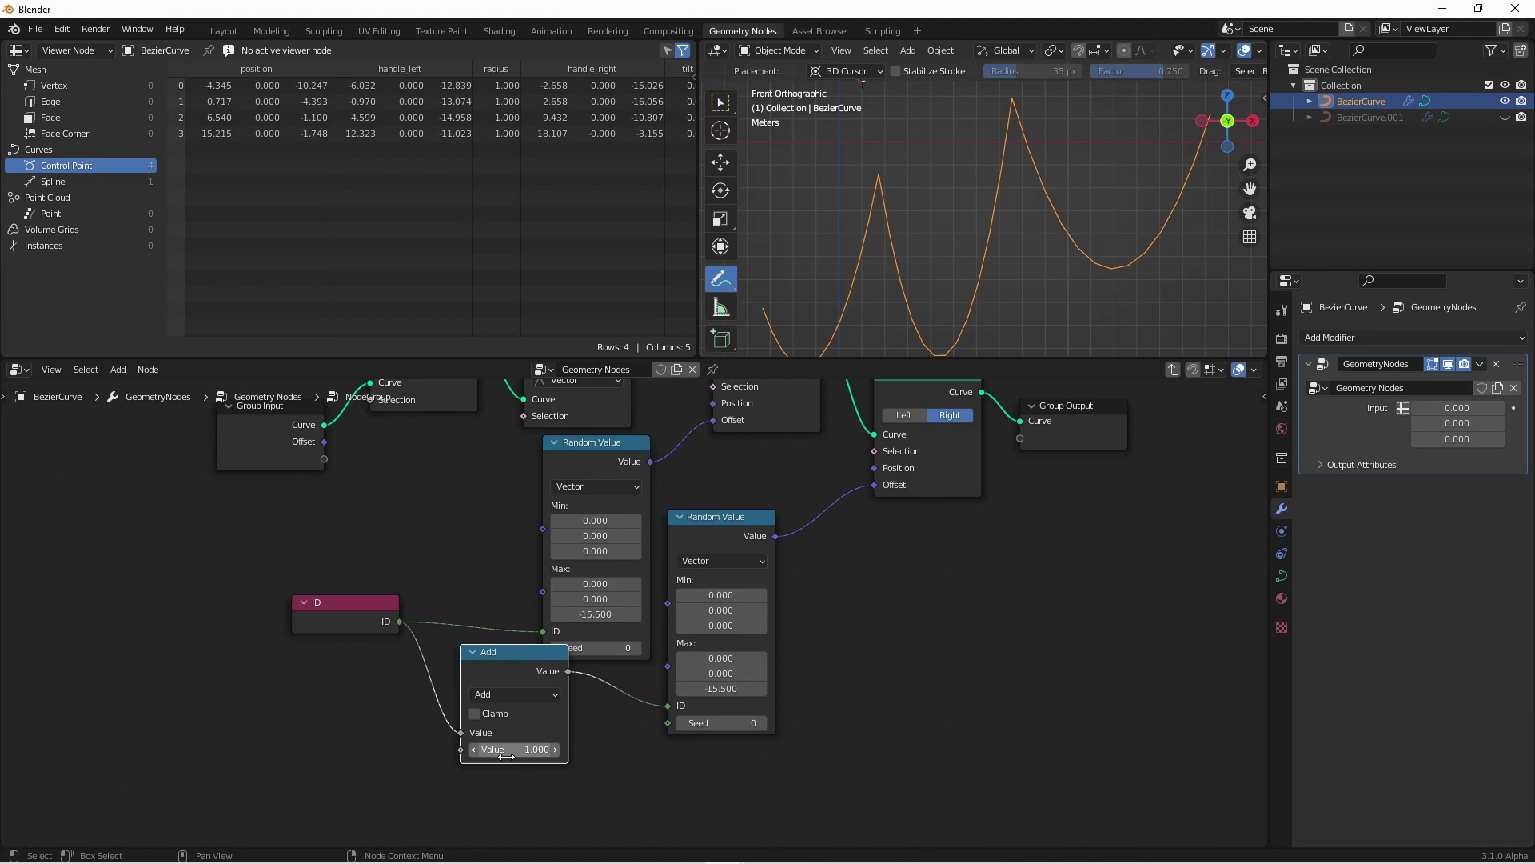
{"action": "left_click", "coordinate": [472, 652]}
{"action": "key", "text": "Home"}
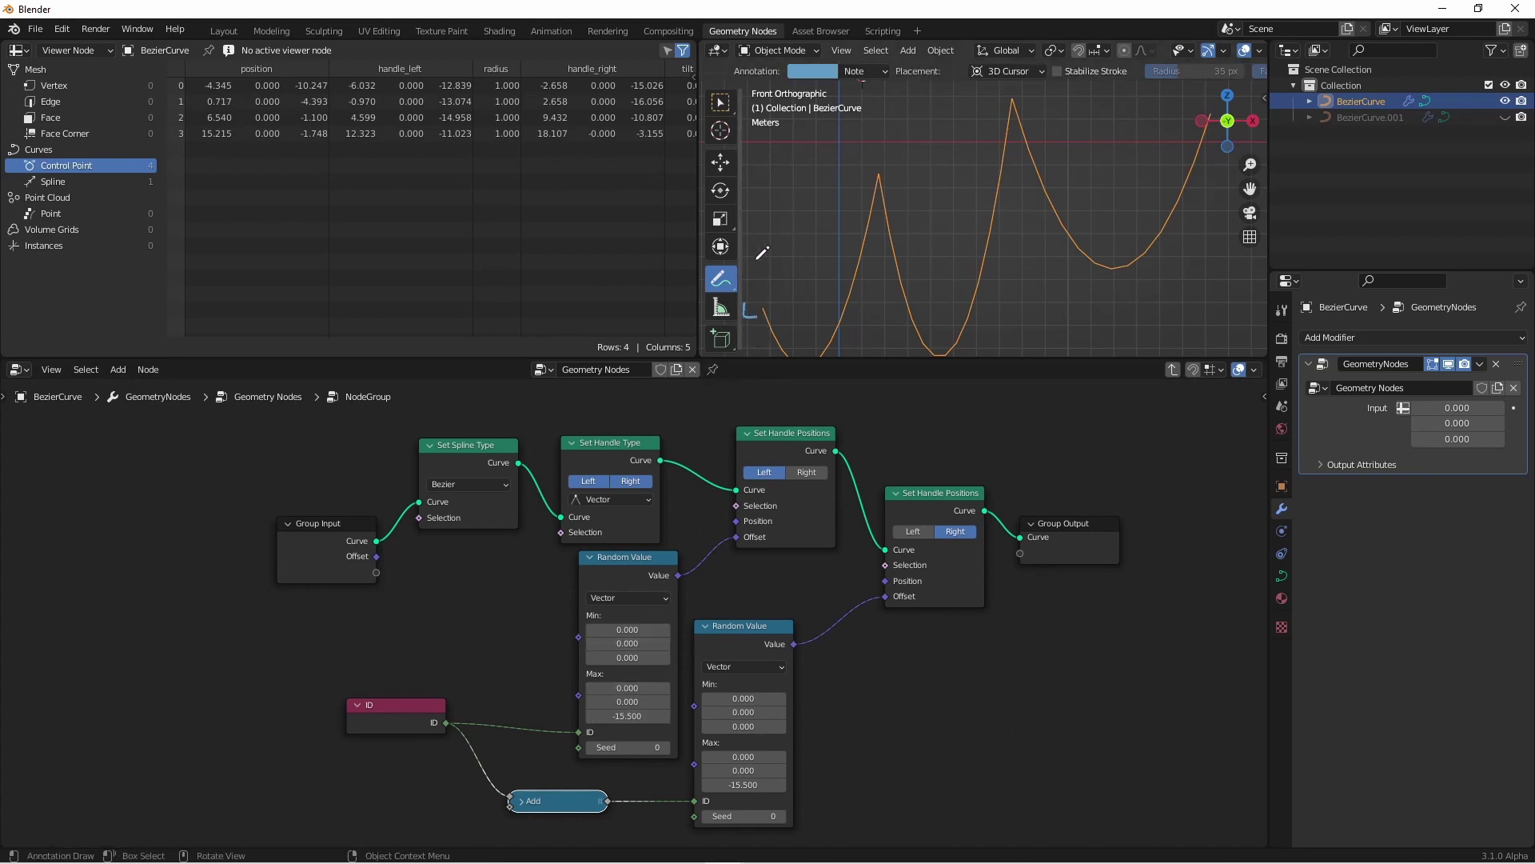
Annotate L and R handles at the first point, and draw an arrow from the second point's circled L to the first point's circled R
{"action": "mouse_move", "coordinate": [774, 319]}
{"action": "left_mouse_down"}
{"action": "mouse_move", "coordinate": [779, 305]}
{"action": "mouse_move", "coordinate": [793, 321]}
{"action": "left_mouse_up"}
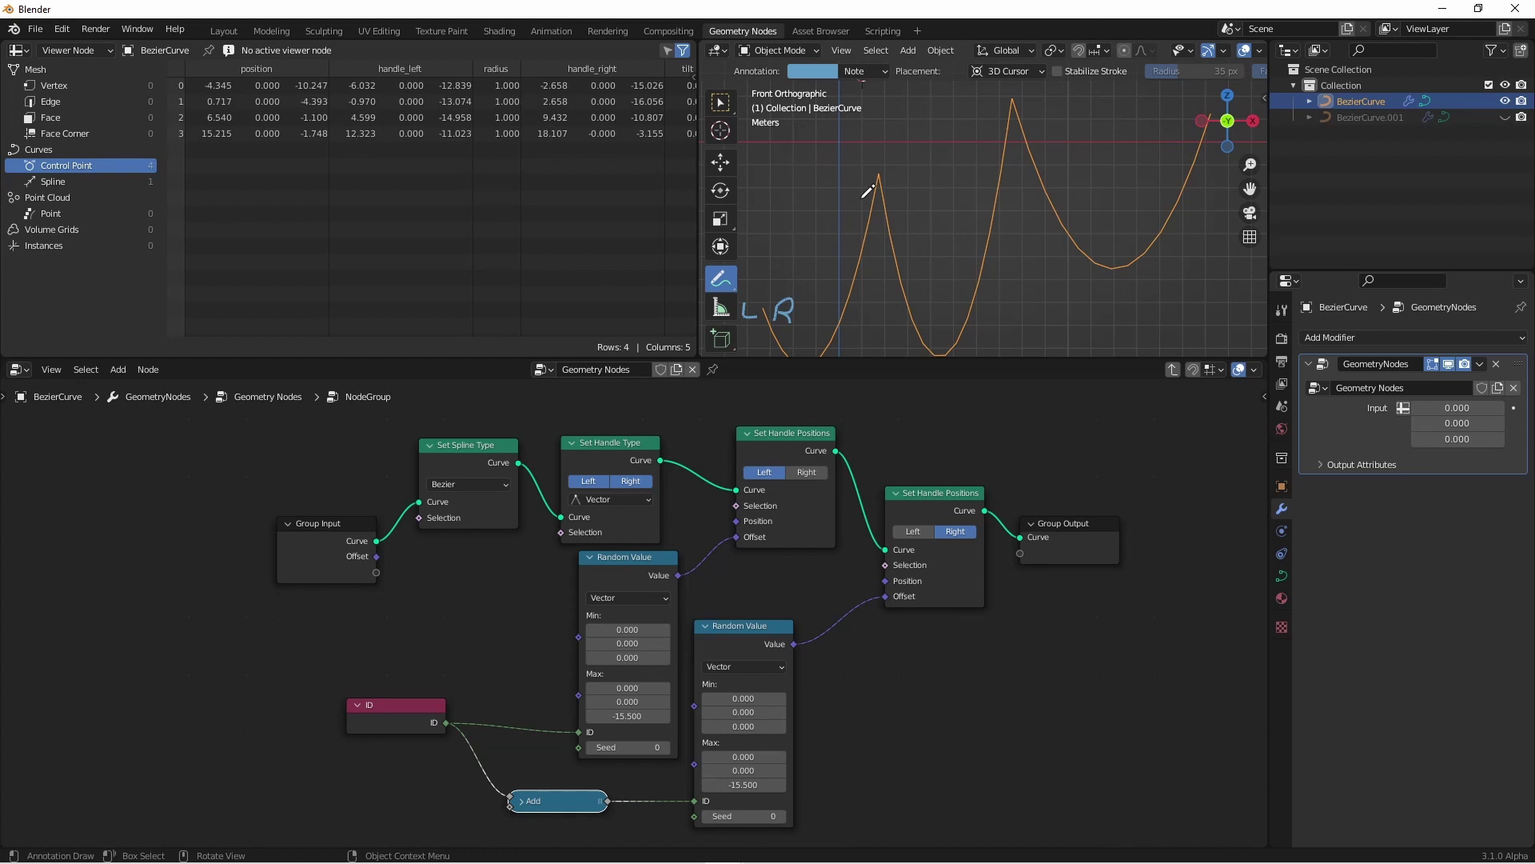
{"action": "mouse_move", "coordinate": [878, 136]}
{"action": "left_mouse_down"}
{"action": "mouse_move", "coordinate": [875, 166]}
{"action": "mouse_move", "coordinate": [866, 151]}
{"action": "left_mouse_up"}
{"action": "mouse_move", "coordinate": [768, 307]}
{"action": "left_mouse_down"}
{"action": "mouse_move", "coordinate": [790, 331]}
{"action": "mouse_move", "coordinate": [772, 295]}
{"action": "left_mouse_up"}
{"action": "mouse_move", "coordinate": [847, 179]}
{"action": "left_mouse_down"}
{"action": "mouse_move", "coordinate": [874, 190]}
{"action": "mouse_move", "coordinate": [791, 277]}
{"action": "mouse_move", "coordinate": [809, 278]}
{"action": "left_mouse_up"}
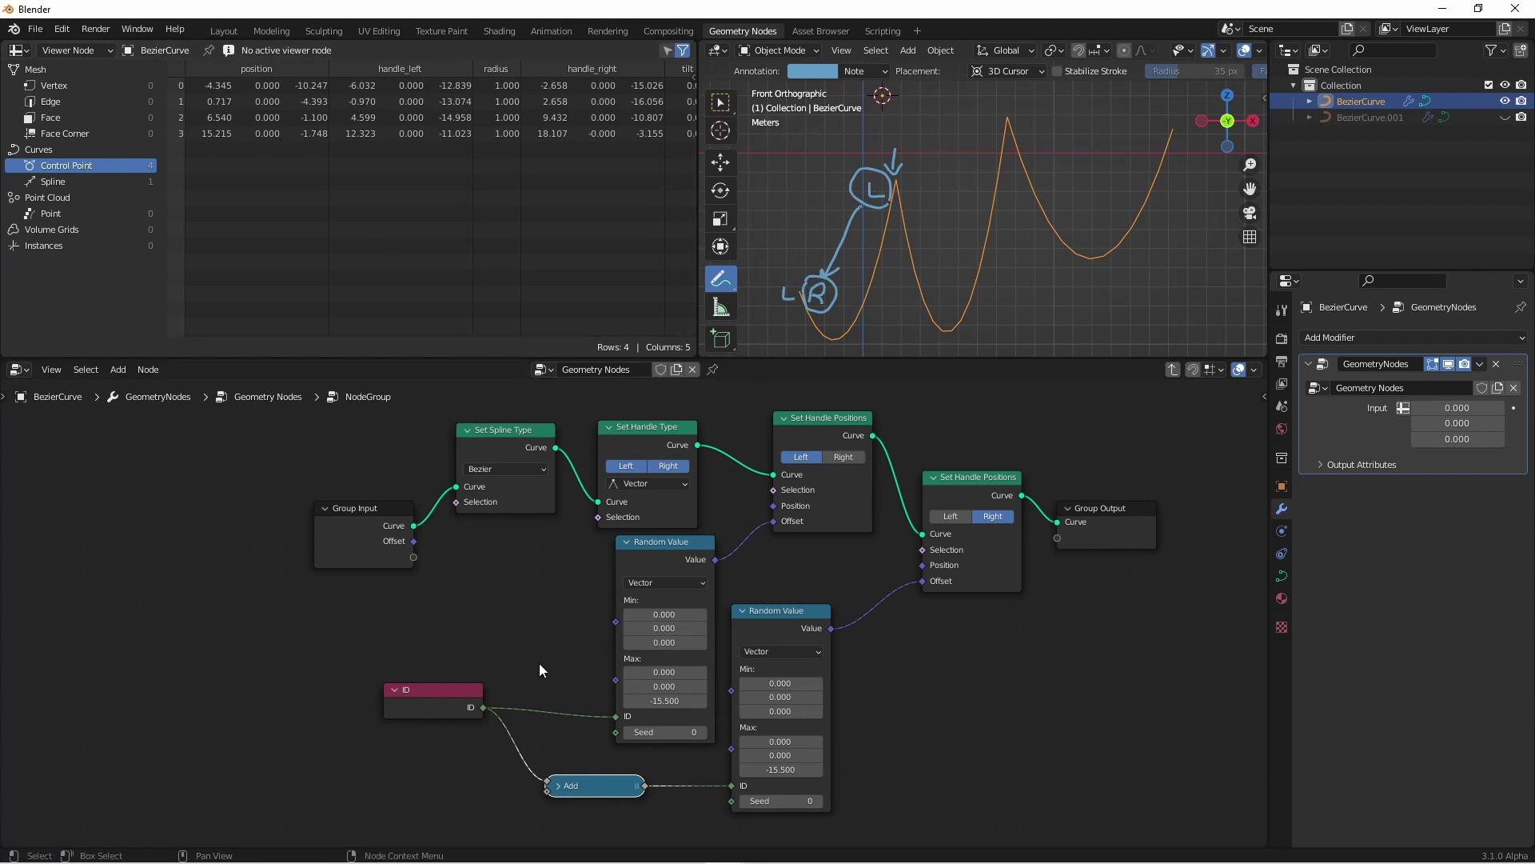
Move the Group Input node away from the chain and place a Transfer Attribute node in the space beneath the links
{"action": "scroll", "coordinate": [559, 668], "scroll_direction": "up", "scroll_amount": 1}
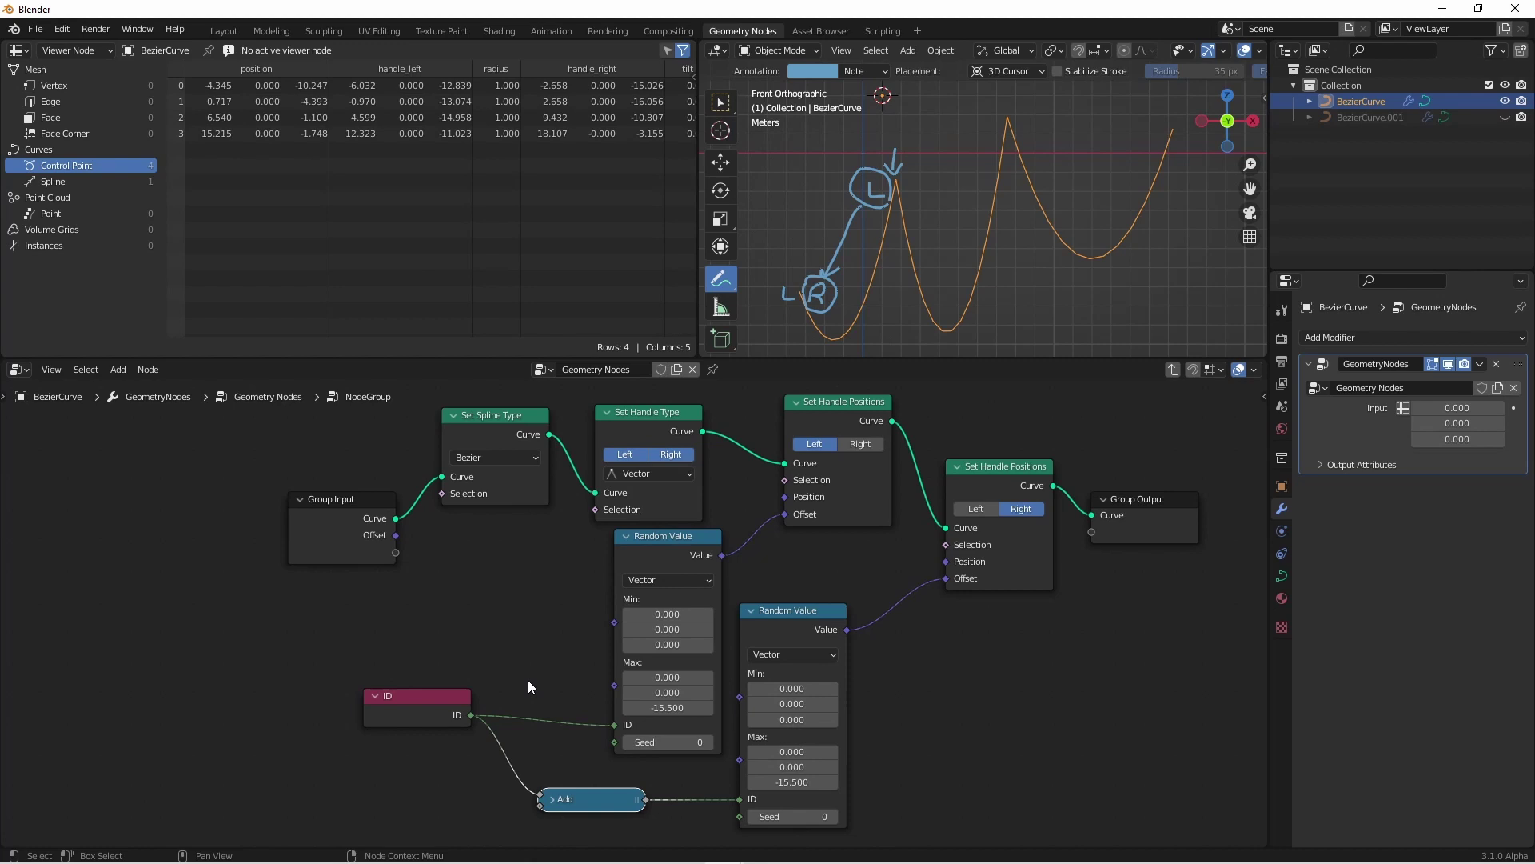
{"action": "scroll", "coordinate": [529, 680], "scroll_direction": "up", "scroll_amount": 1}
{"action": "left_click_drag", "start_coordinate": [437, 682], "coordinate": [439, 710]}
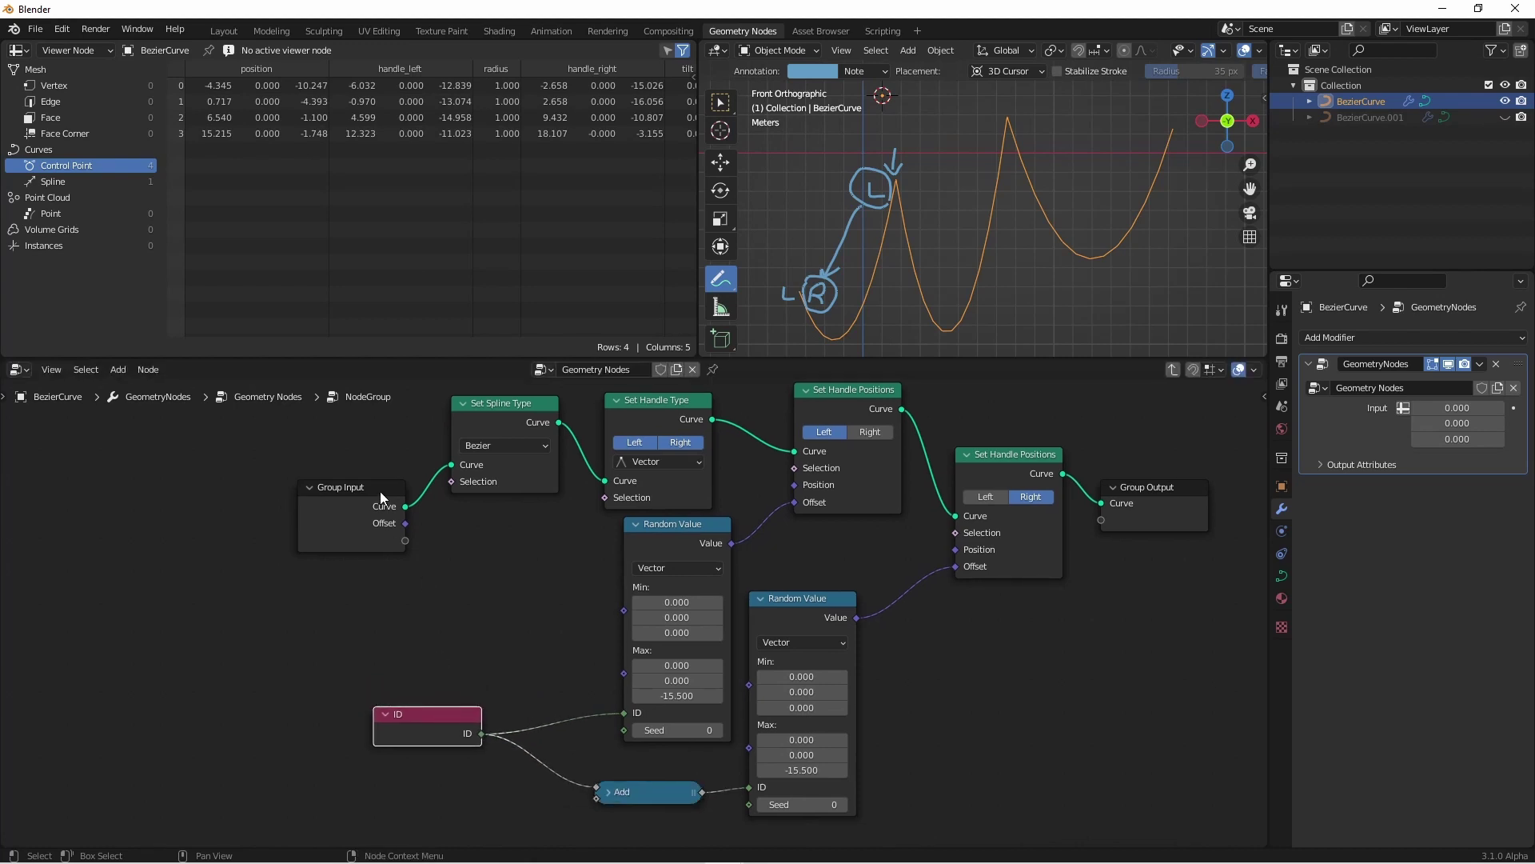
{"action": "left_click_drag", "start_coordinate": [380, 489], "coordinate": [184, 477]}
{"action": "key", "text": "shift+a"}
{"action": "mouse_move", "coordinate": [314, 488]}
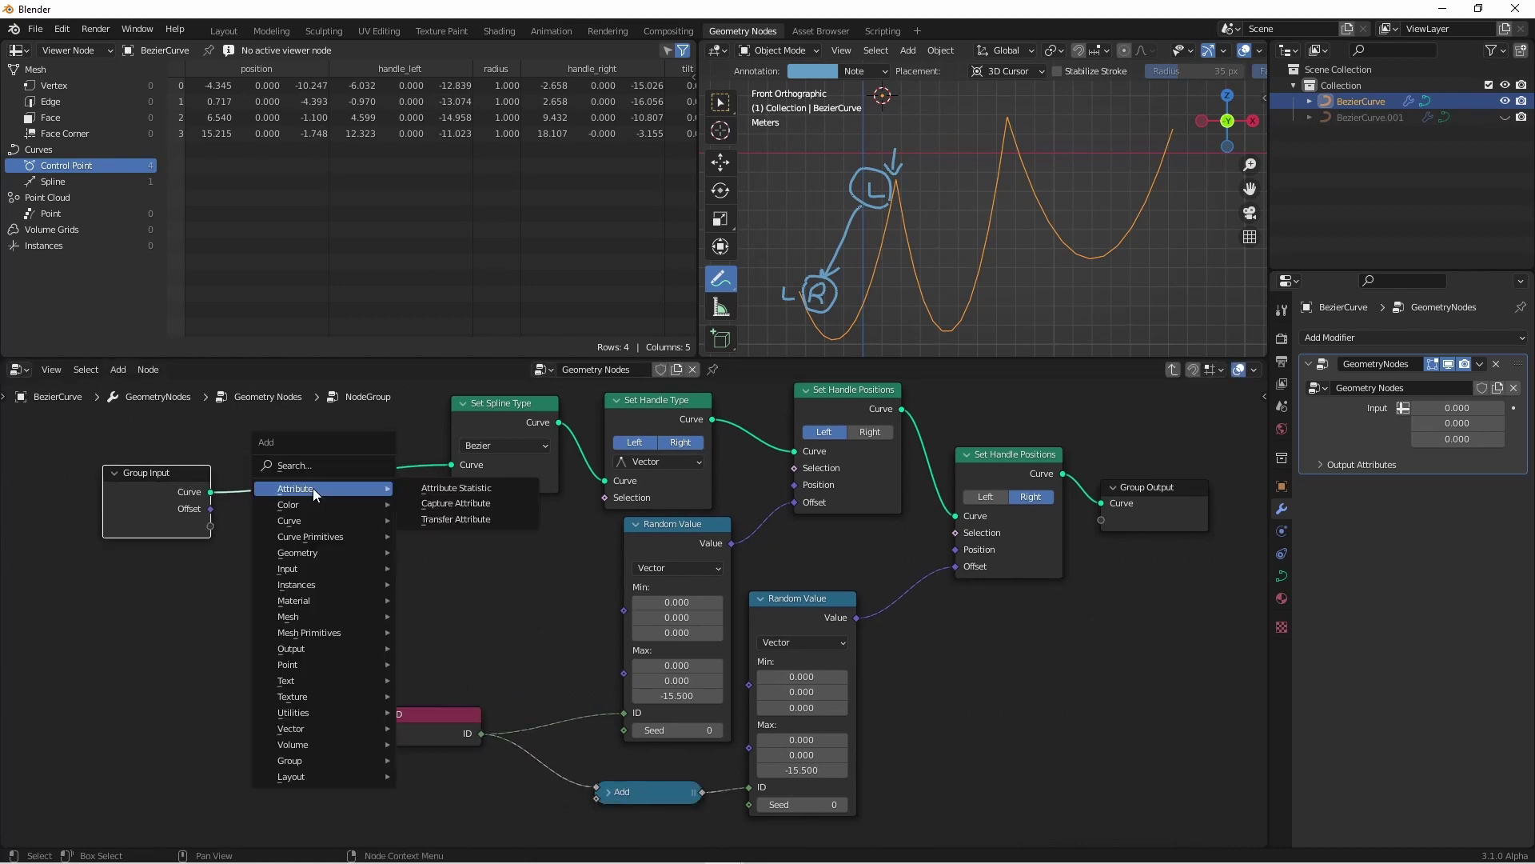
{"action": "left_click", "coordinate": [454, 521]}
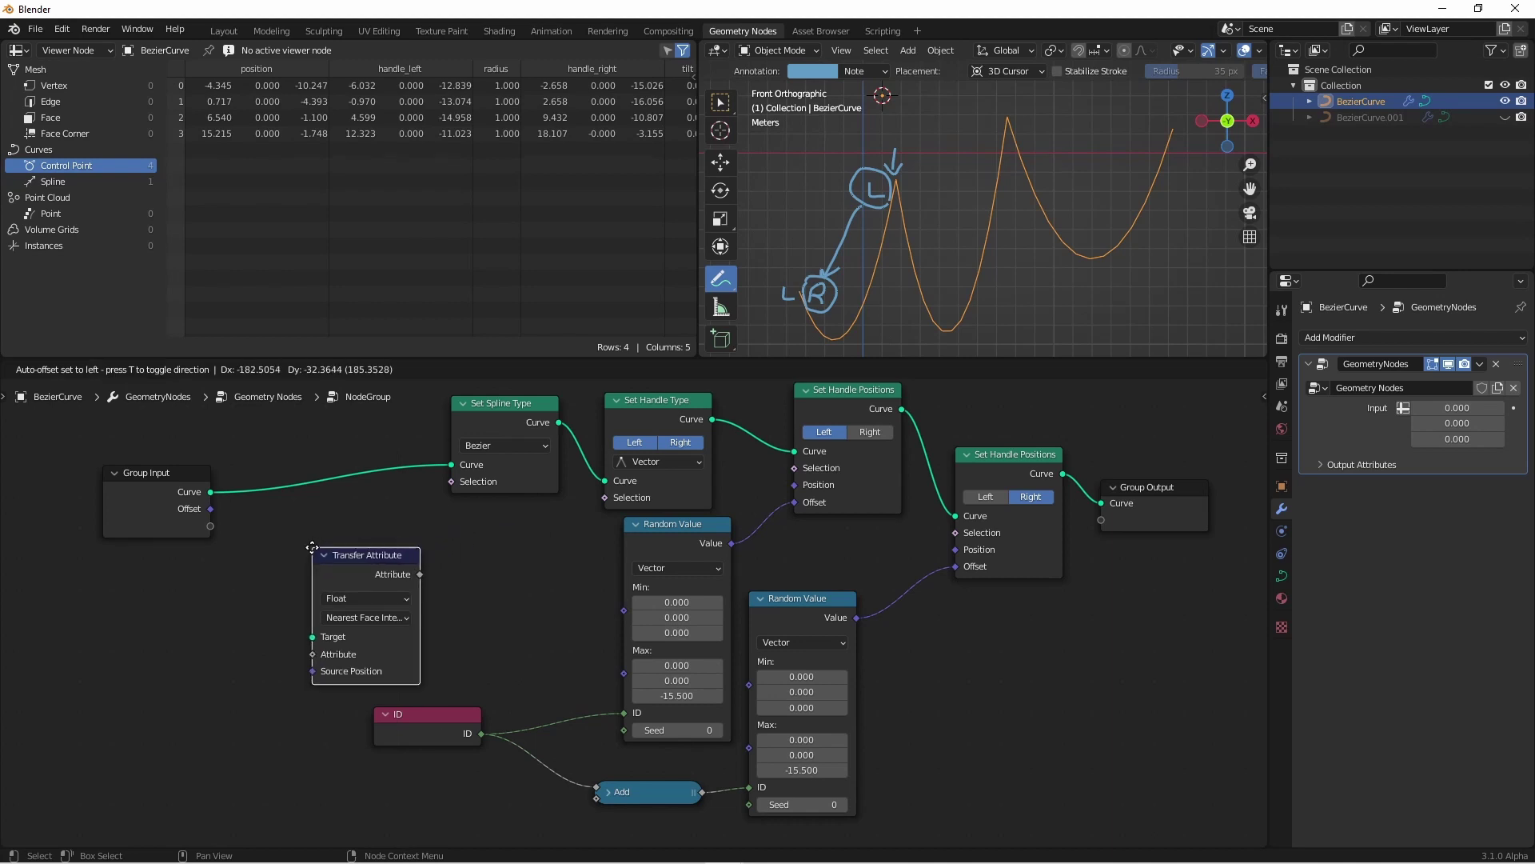
{"action": "left_click", "coordinate": [306, 547]}
Set the Transfer Attribute node to Index mapping and Integer type, with the Group Input's Curve as its Target
{"action": "left_click", "coordinate": [392, 618]}
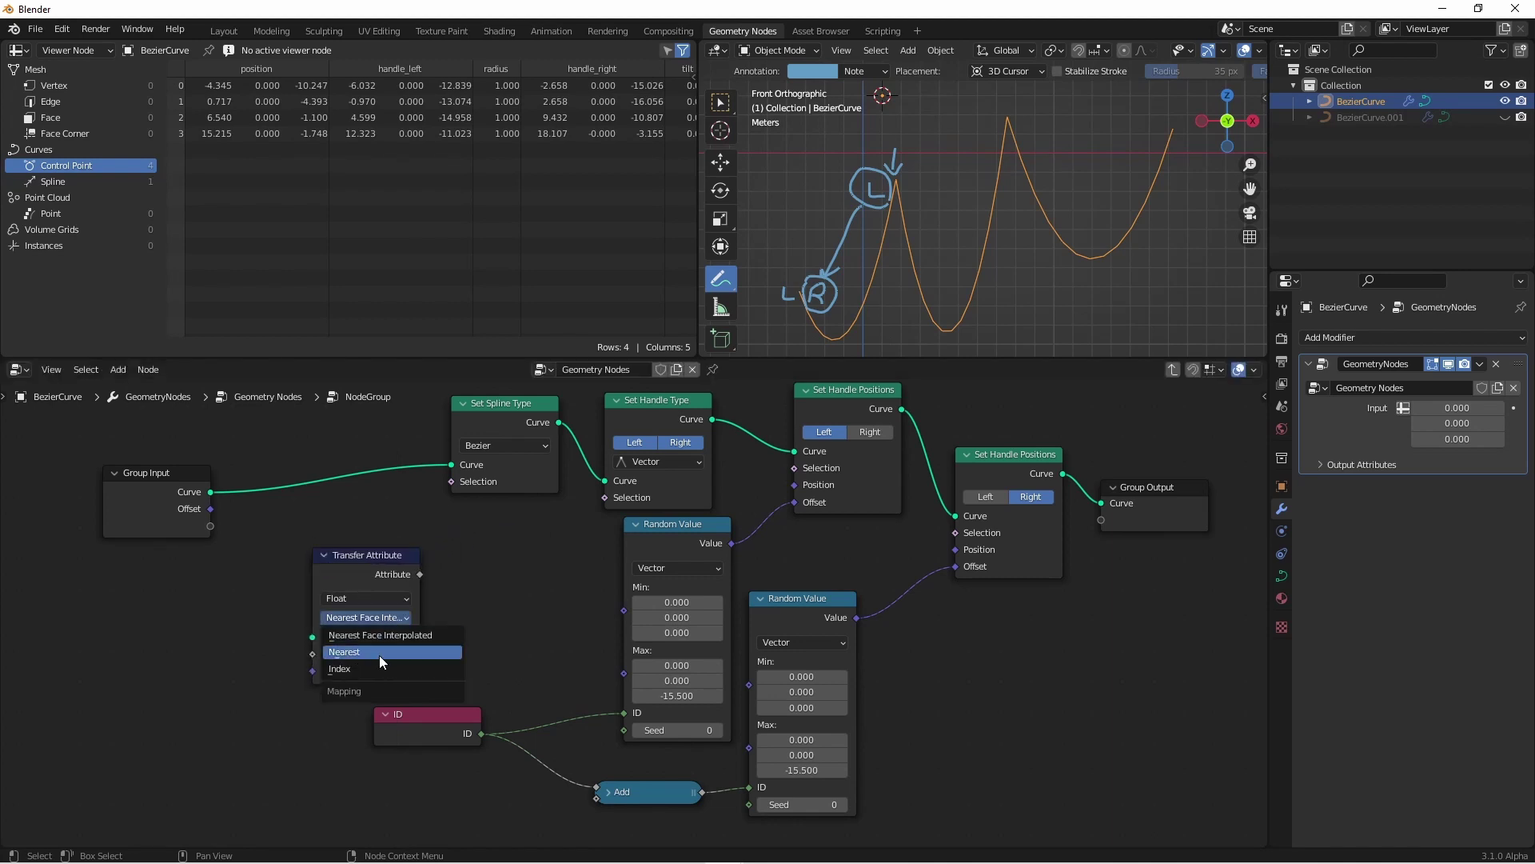
{"action": "left_click", "coordinate": [378, 668]}
{"action": "left_click", "coordinate": [371, 600]}
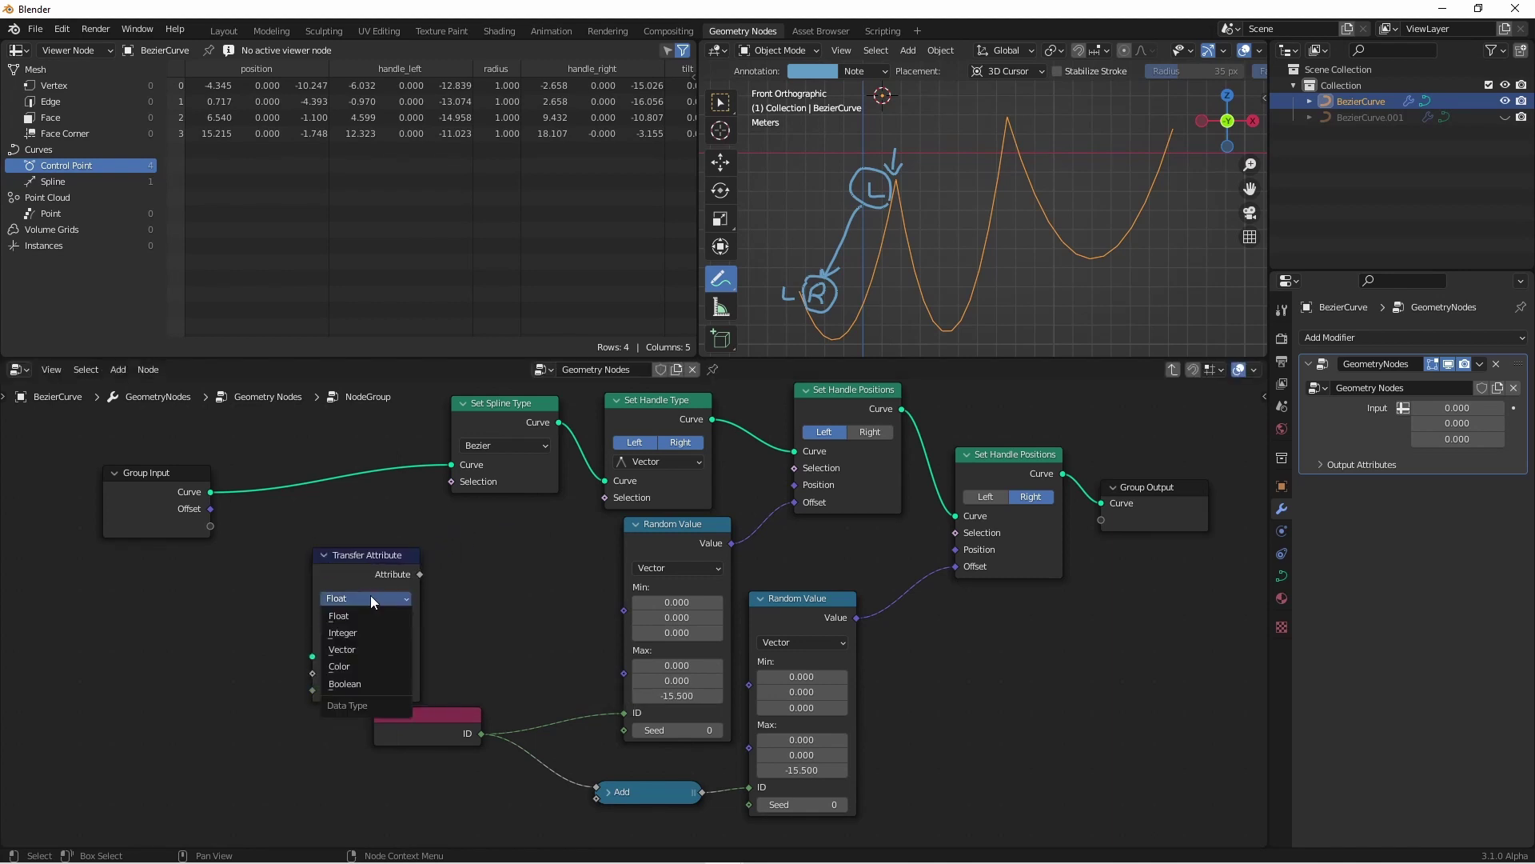
{"action": "left_click", "coordinate": [368, 634]}
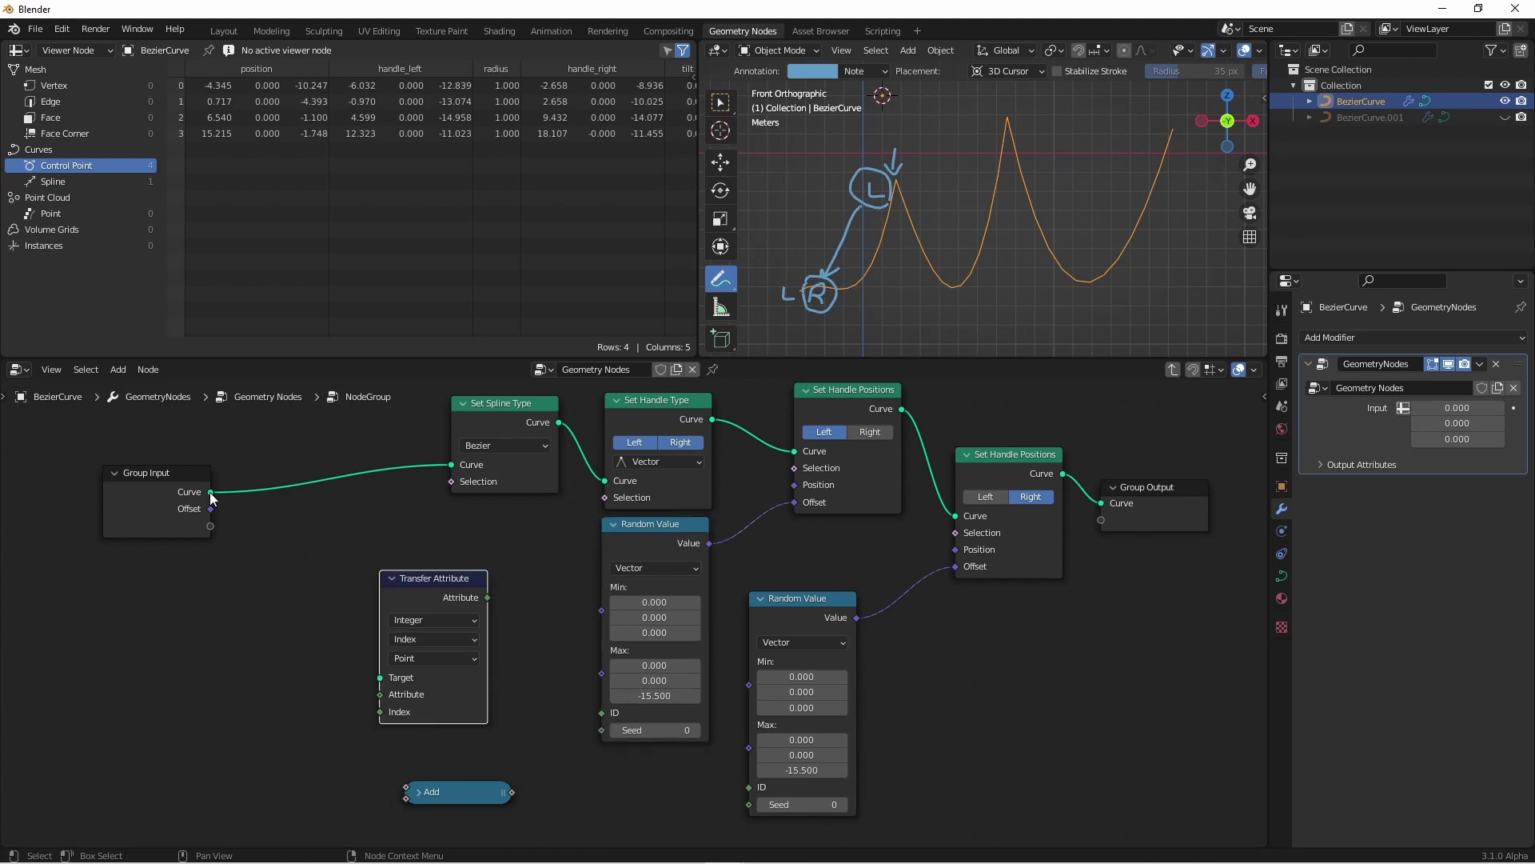
{"action": "left_click", "coordinate": [210, 493]}
{"action": "left_click_drag", "start_coordinate": [211, 493], "coordinate": [386, 679]}
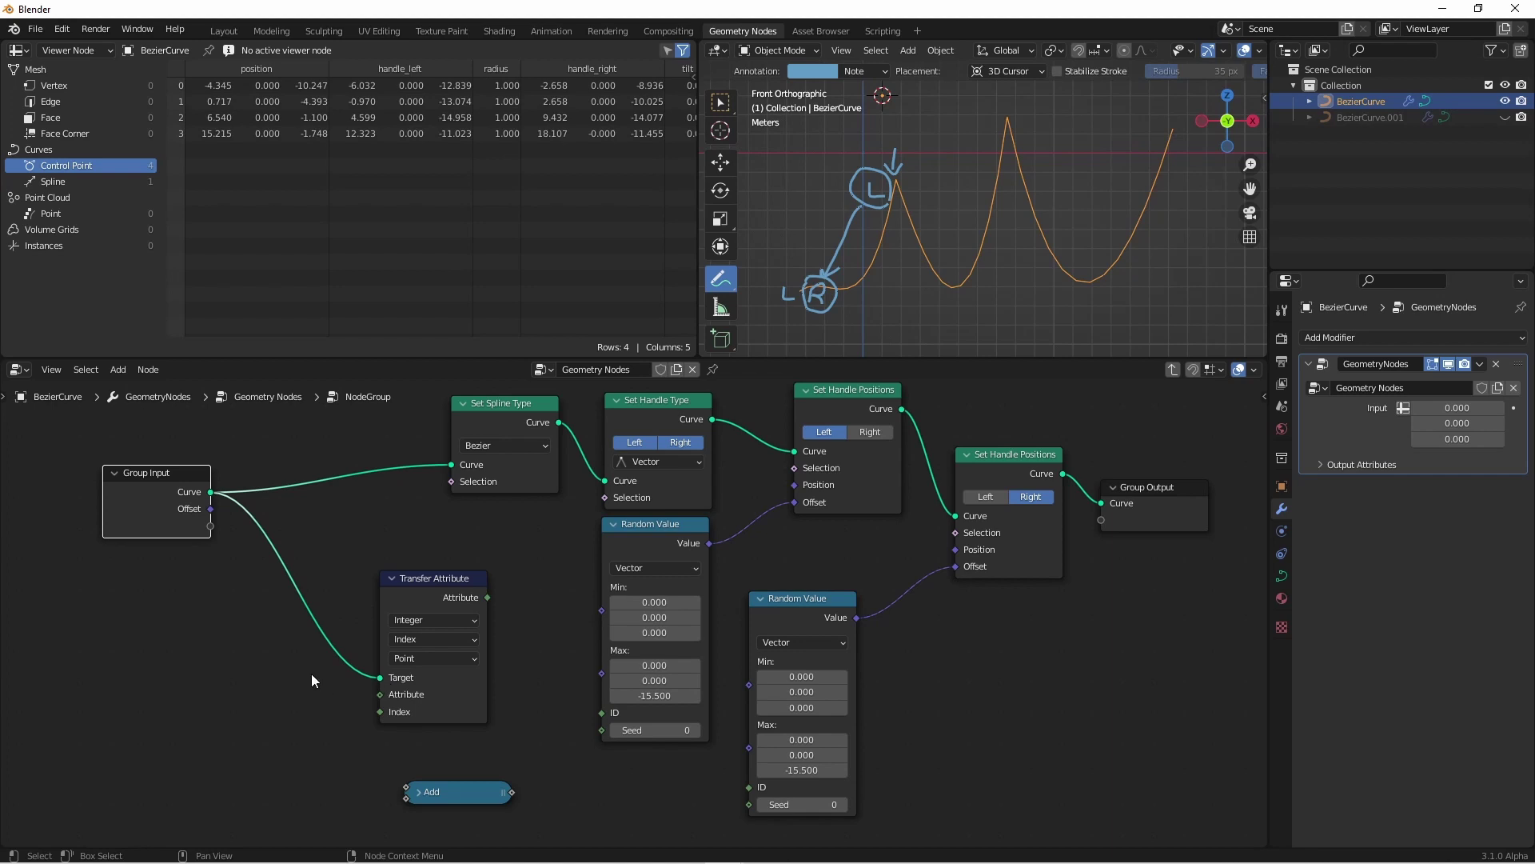
Add a new ID node and connect it to the Transfer Attribute node's Attribute input
{"action": "key", "text": "shift+a"}
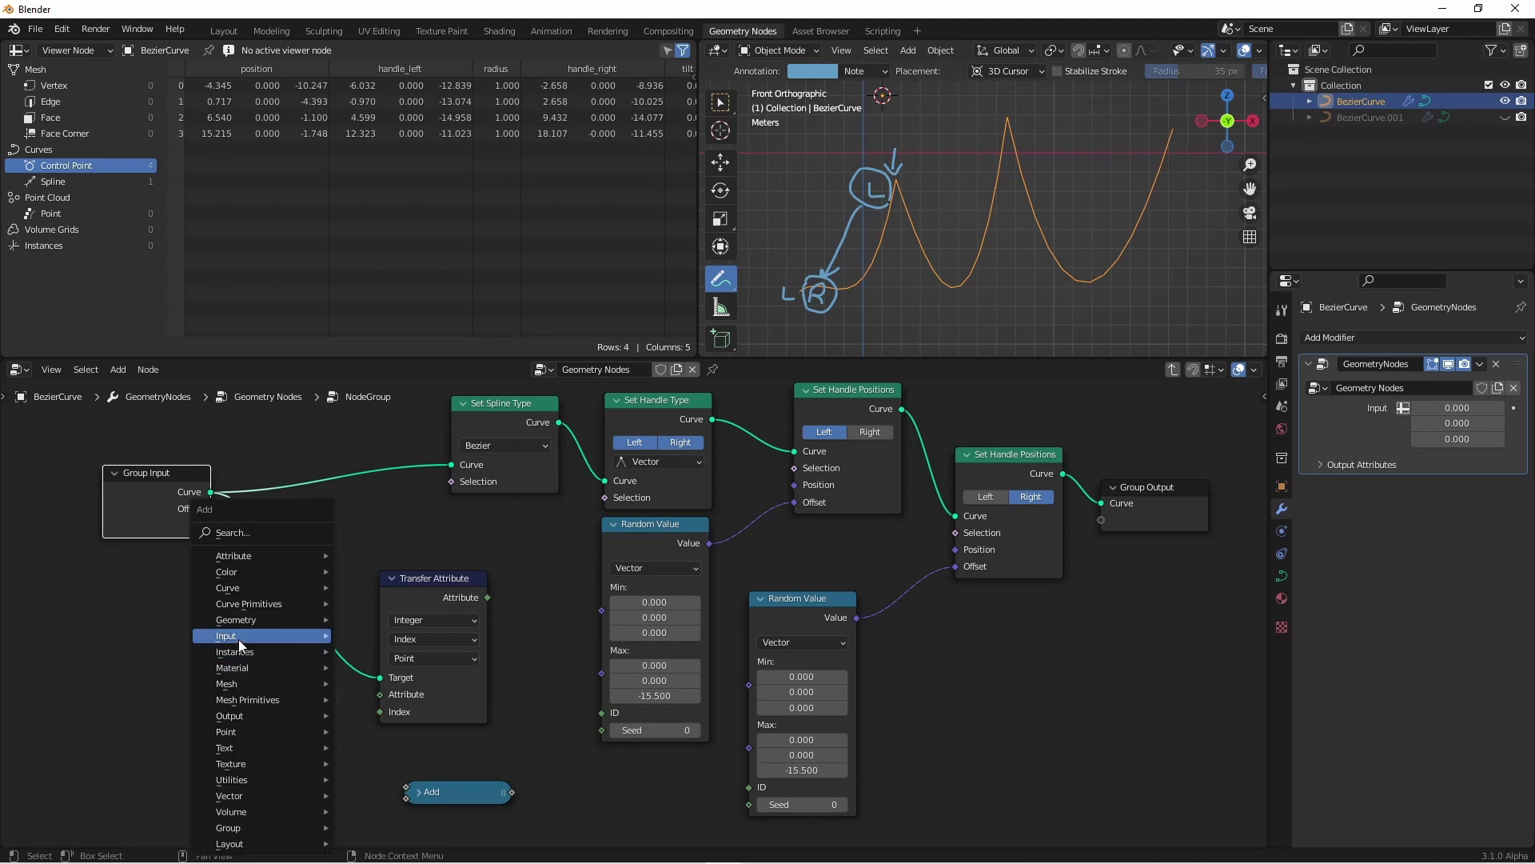
{"action": "mouse_move", "coordinate": [336, 636]}
{"action": "left_click", "coordinate": [364, 571]}
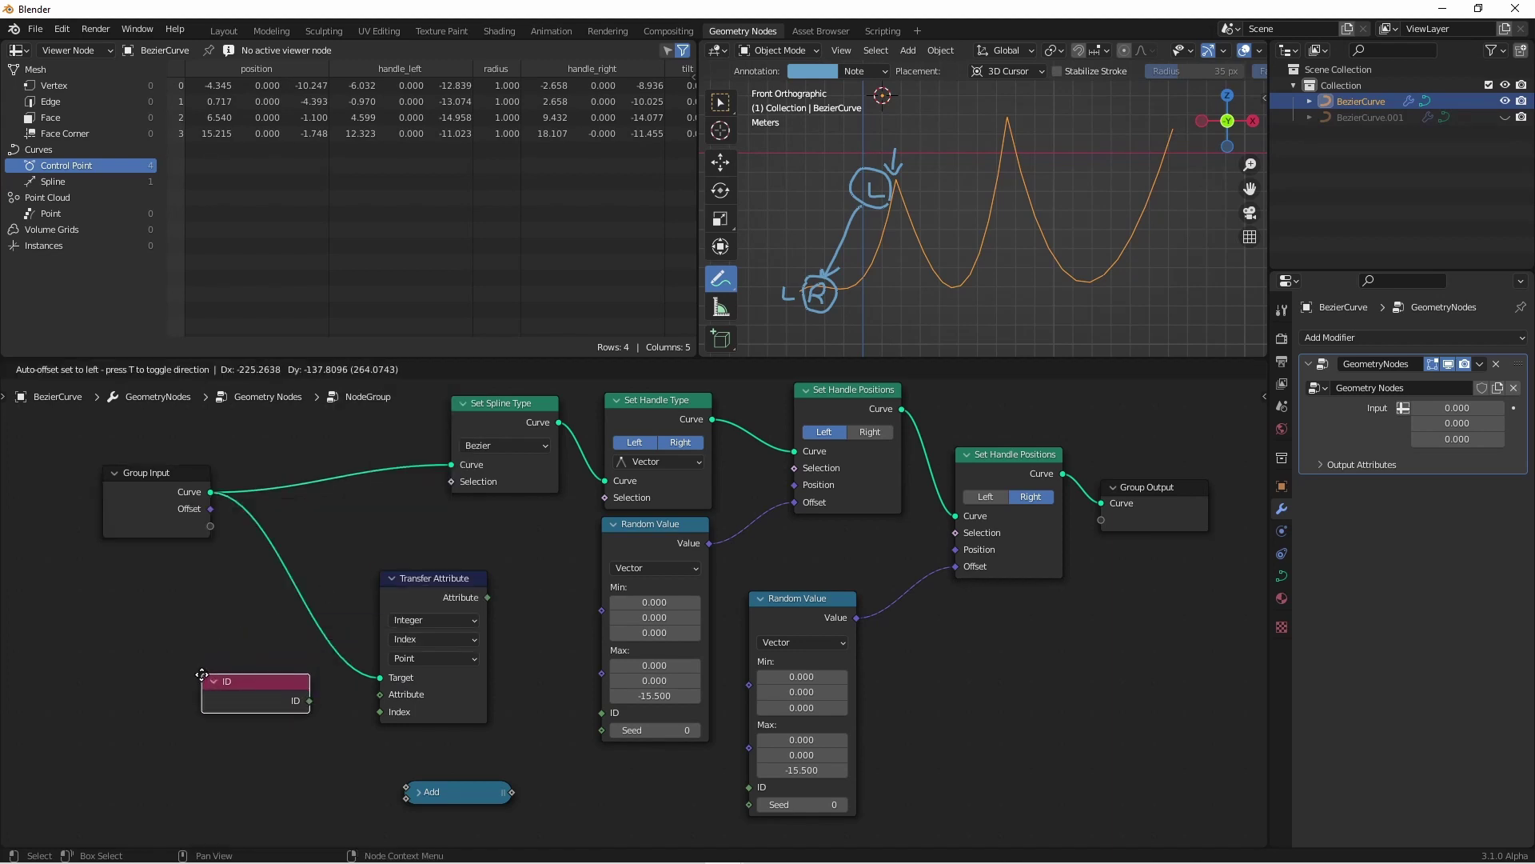
{"action": "left_click", "coordinate": [264, 693]}
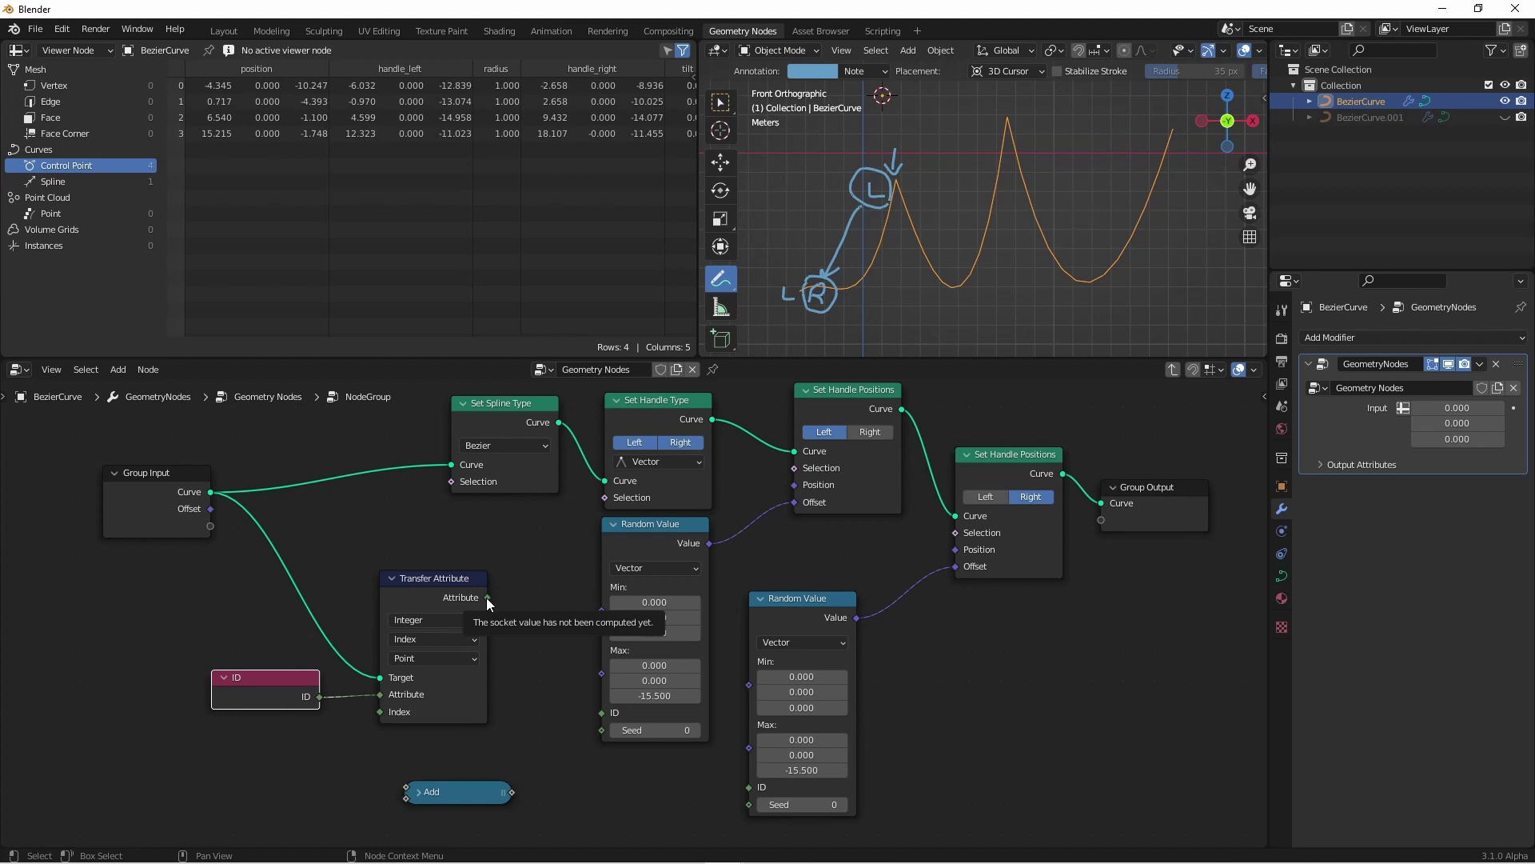
Connect the transferred attribute to the right-handle Random Value's ID and route the link below the other node with a reroute
{"action": "left_click_drag", "start_coordinate": [486, 597], "coordinate": [749, 786]}
{"action": "right_click_drag", "start_coordinate": [568, 616], "coordinate": [564, 639], "text": "shift"}
{"action": "key", "text": "g"}
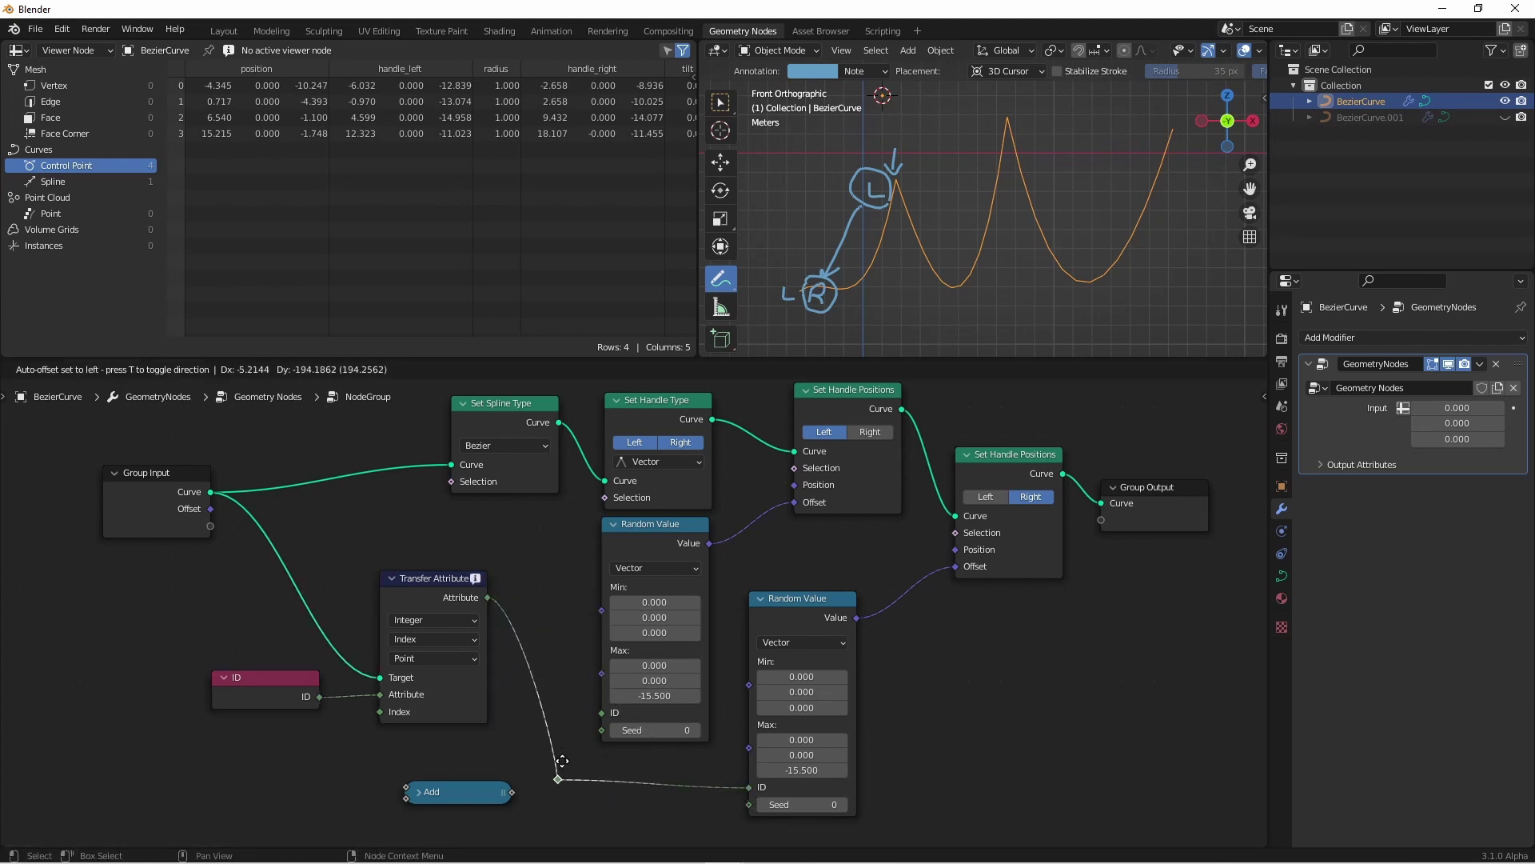
{"action": "left_click", "coordinate": [562, 762]}
Place the Add node below the ID node and feed an Index node through it into the Transfer Attribute's Index input
{"action": "mouse_move", "coordinate": [478, 580]}
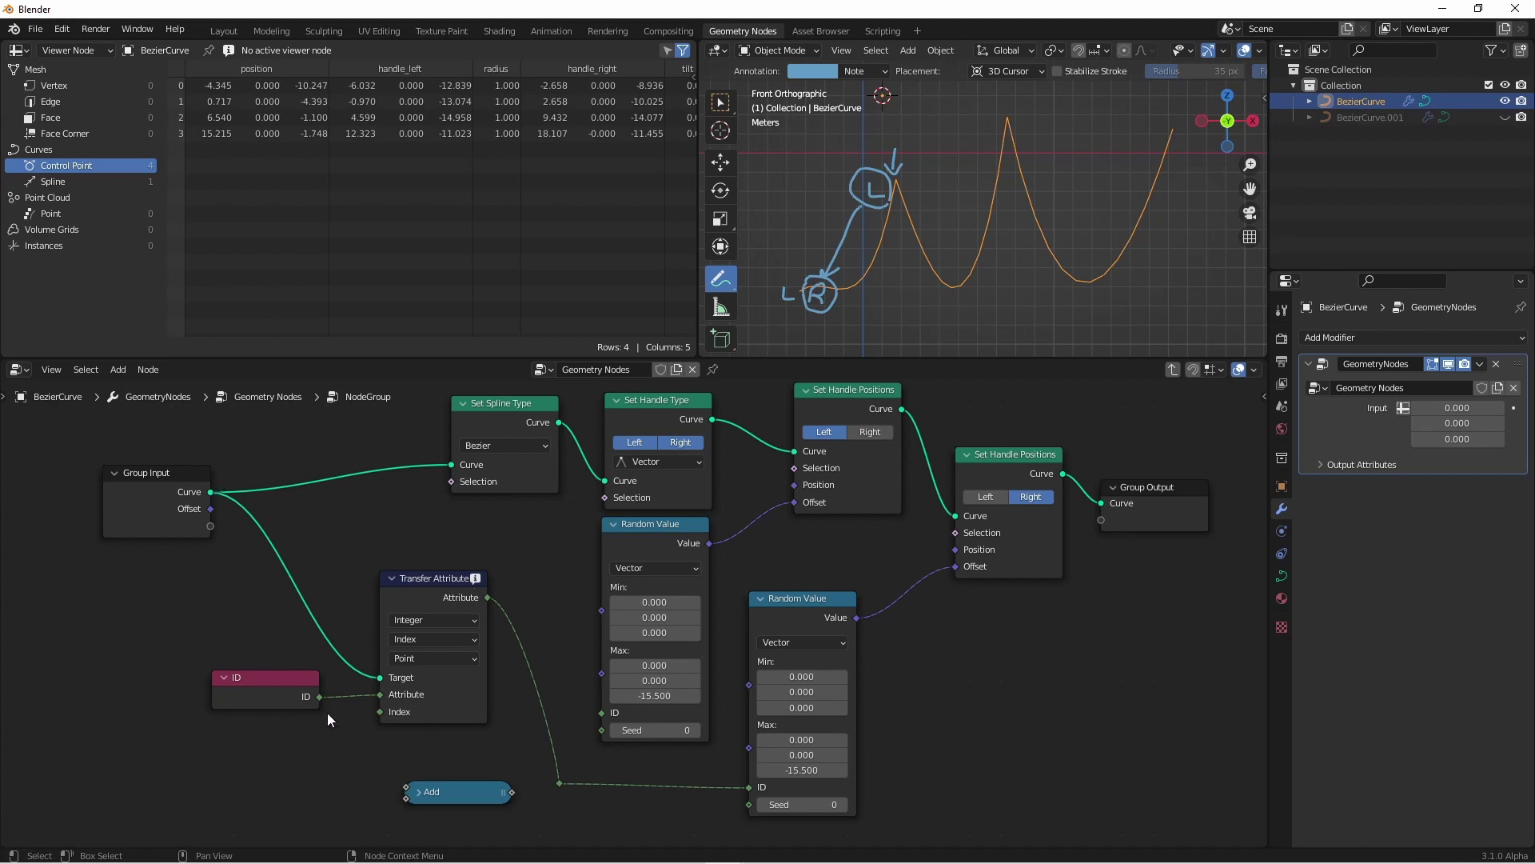
{"action": "left_click_drag", "start_coordinate": [288, 685], "coordinate": [288, 683]}
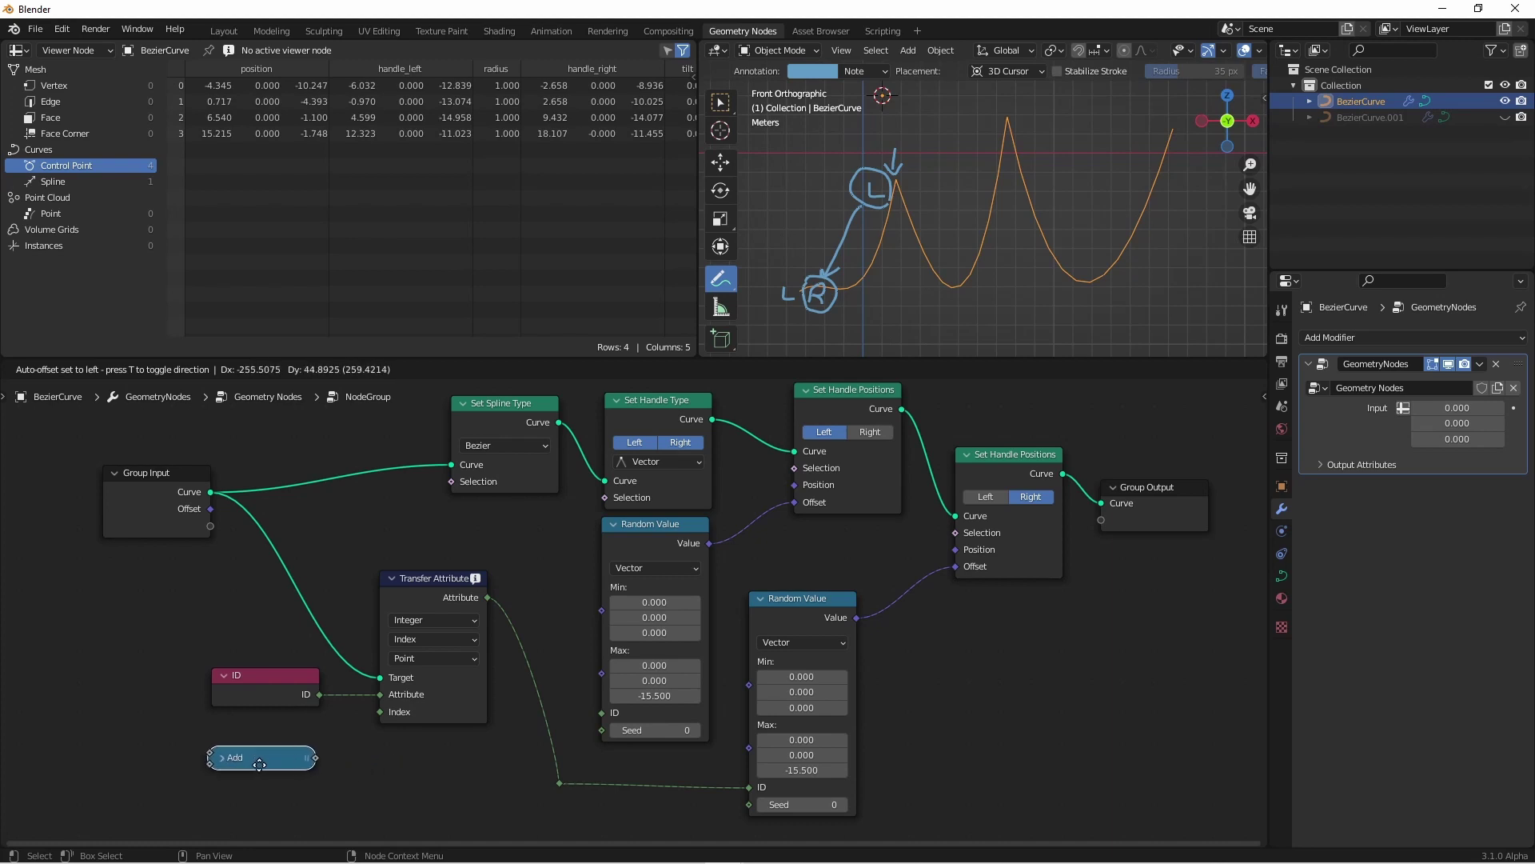
{"action": "left_click", "coordinate": [262, 761]}
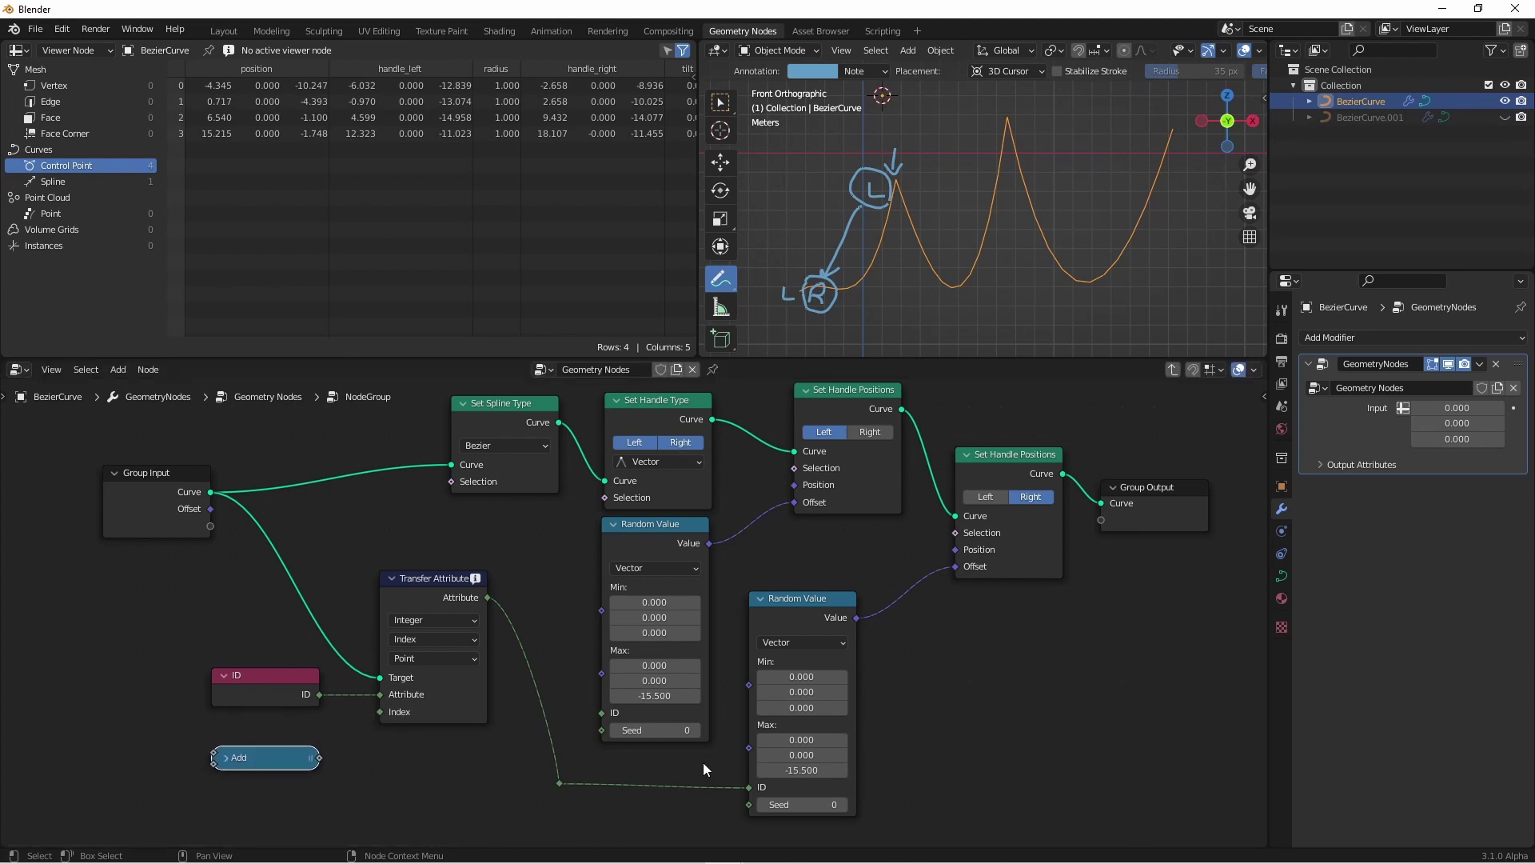
{"action": "key", "text": "shift+a"}
{"action": "mouse_move", "coordinate": [242, 604]}
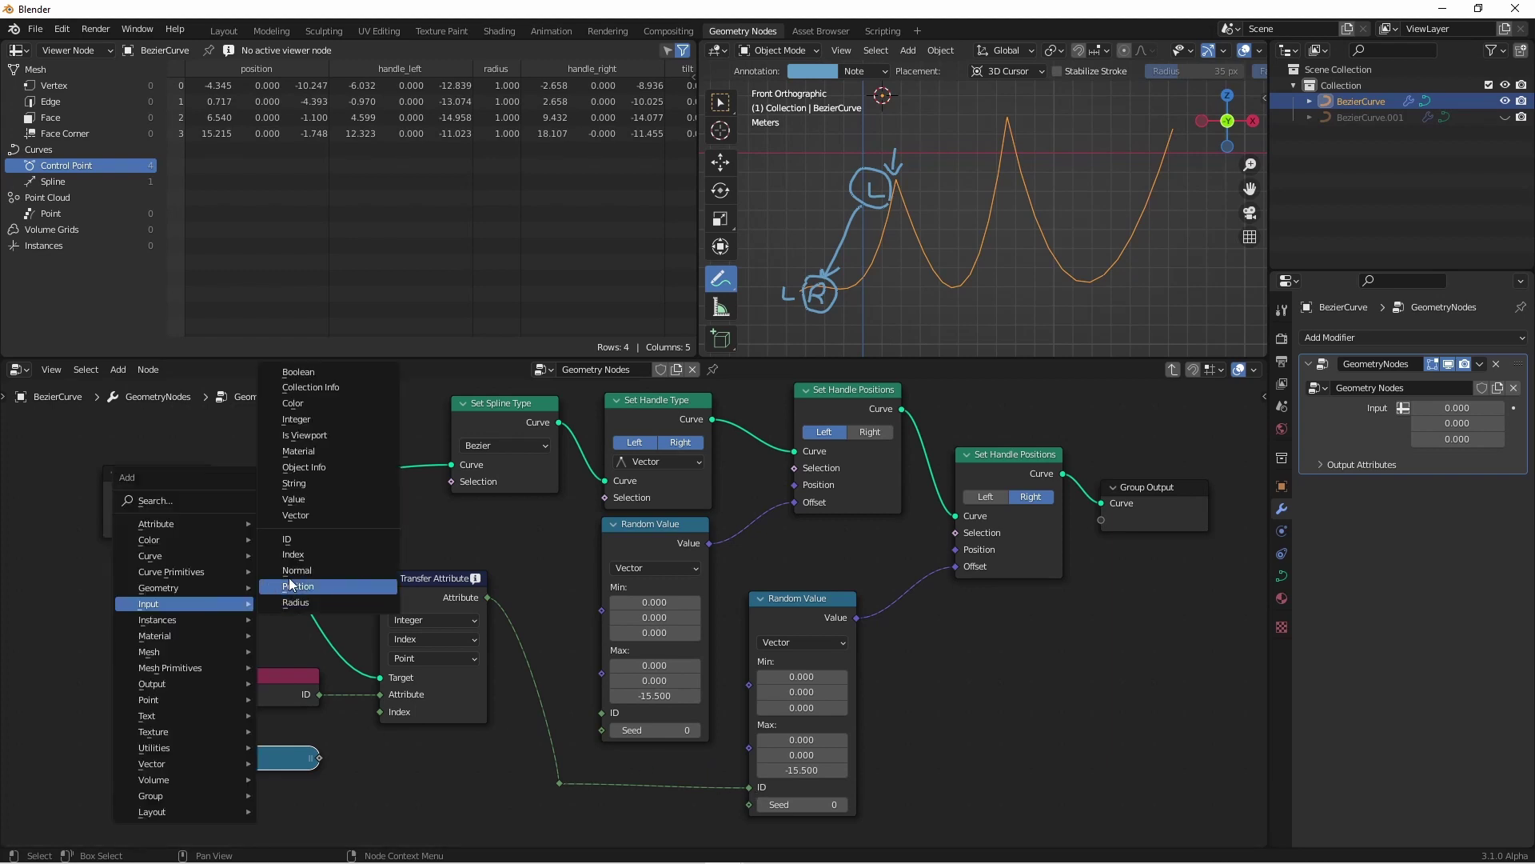
{"action": "left_click", "coordinate": [293, 555]}
{"action": "left_click", "coordinate": [64, 736]}
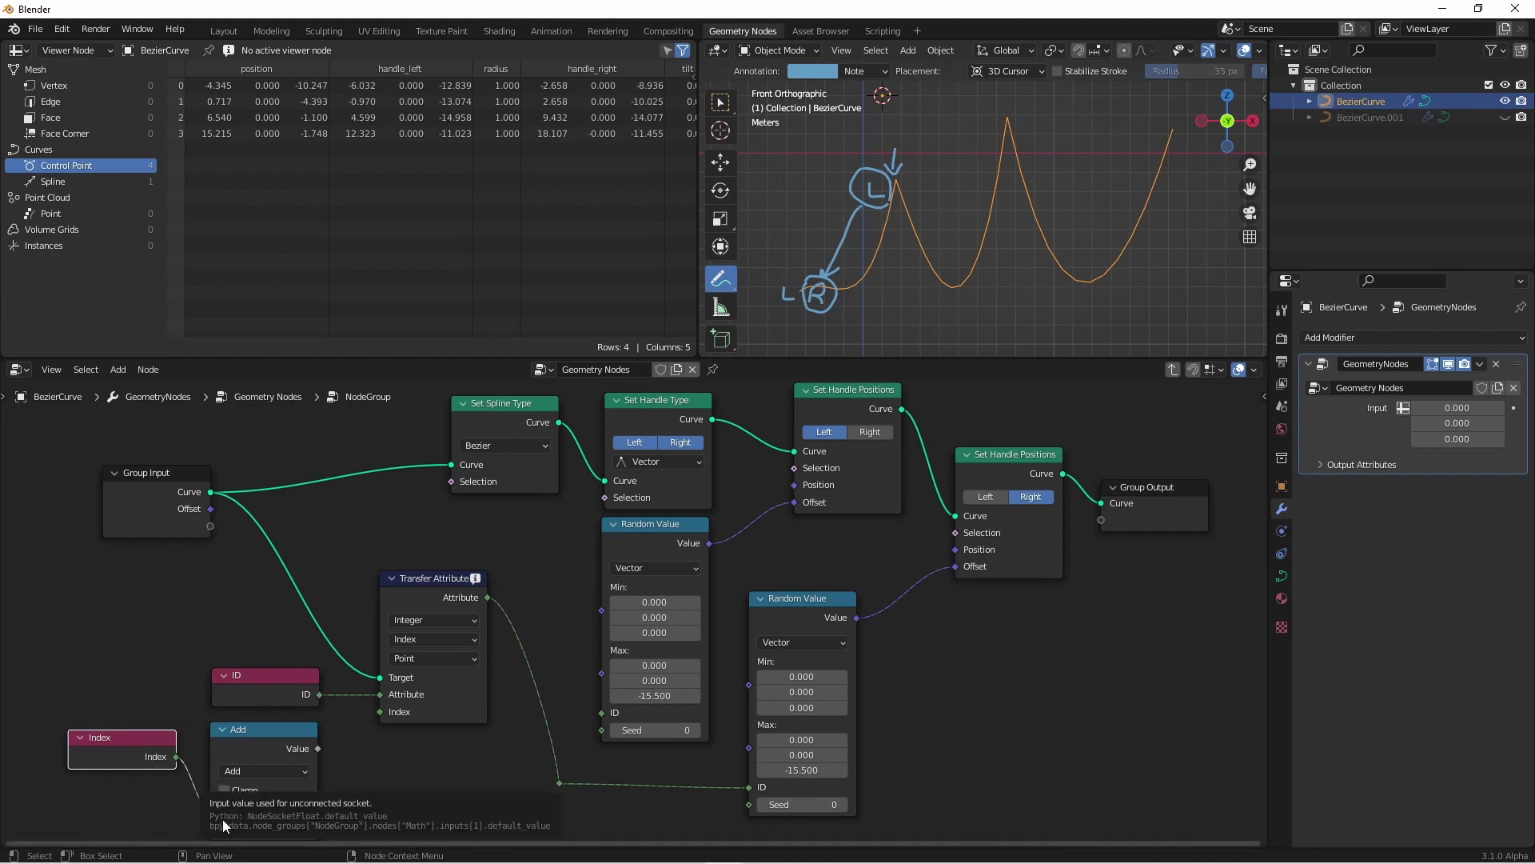
{"action": "left_click_drag", "start_coordinate": [318, 749], "coordinate": [378, 712]}
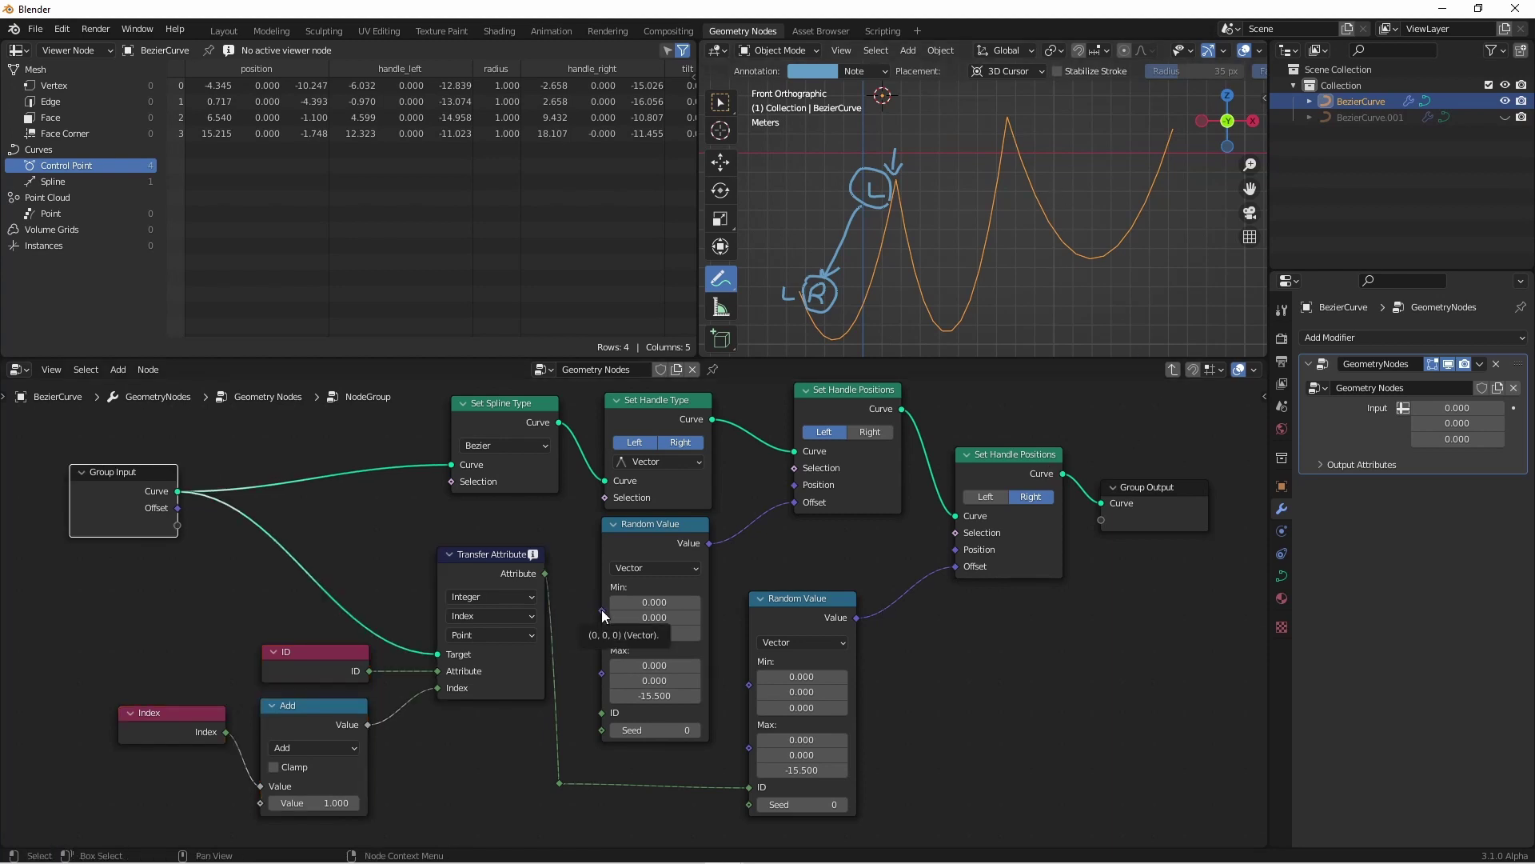
Connect both Random Value minimums to the group's Offset input and both maximums to a new Max group input
{"action": "left_click_drag", "start_coordinate": [602, 609], "coordinate": [177, 509]}
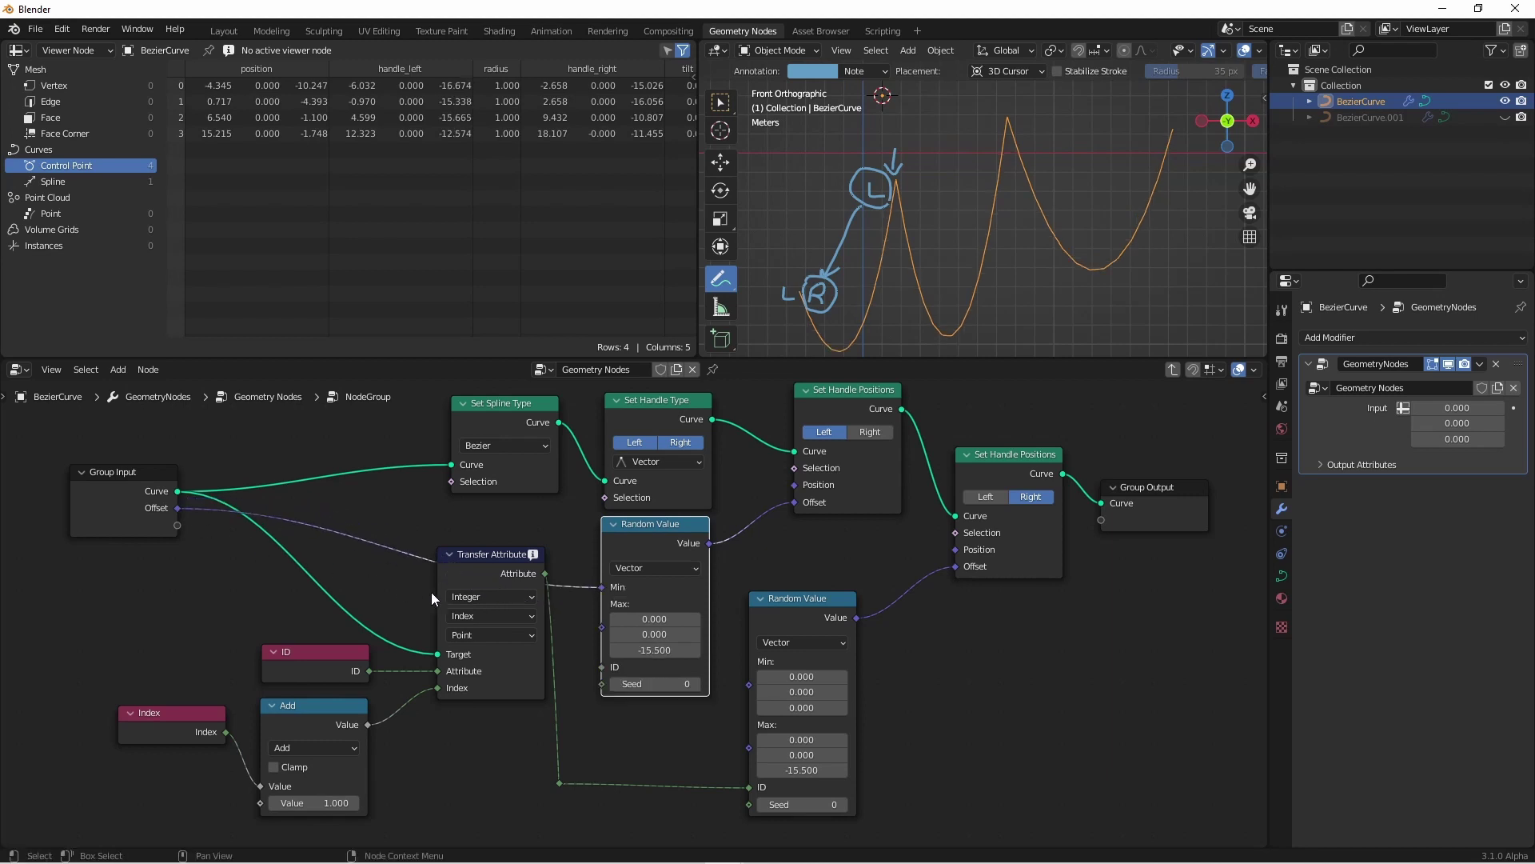
{"action": "left_click_drag", "start_coordinate": [749, 684], "coordinate": [176, 509]}
{"action": "left_click_drag", "start_coordinate": [601, 628], "coordinate": [177, 526]}
{"action": "left_click_drag", "start_coordinate": [748, 701], "coordinate": [177, 525]}
Move the Transfer Attribute node below the Offset wires and route the Offset links to both Random Value nodes through two reroutes
{"action": "left_click_drag", "start_coordinate": [478, 560], "coordinate": [468, 673]}
{"action": "key", "text": "g"}
{"action": "right_click_drag", "start_coordinate": [435, 548], "coordinate": [392, 646], "text": "shift"}
{"action": "left_click", "coordinate": [617, 692]}
{"action": "key", "text": "g"}
{"action": "left_click", "coordinate": [423, 545]}
Route the Max links to both Random Value nodes through two reroutes running alongside the Offset ones
{"action": "right_click_drag", "start_coordinate": [444, 567], "coordinate": [410, 608], "text": "shift"}
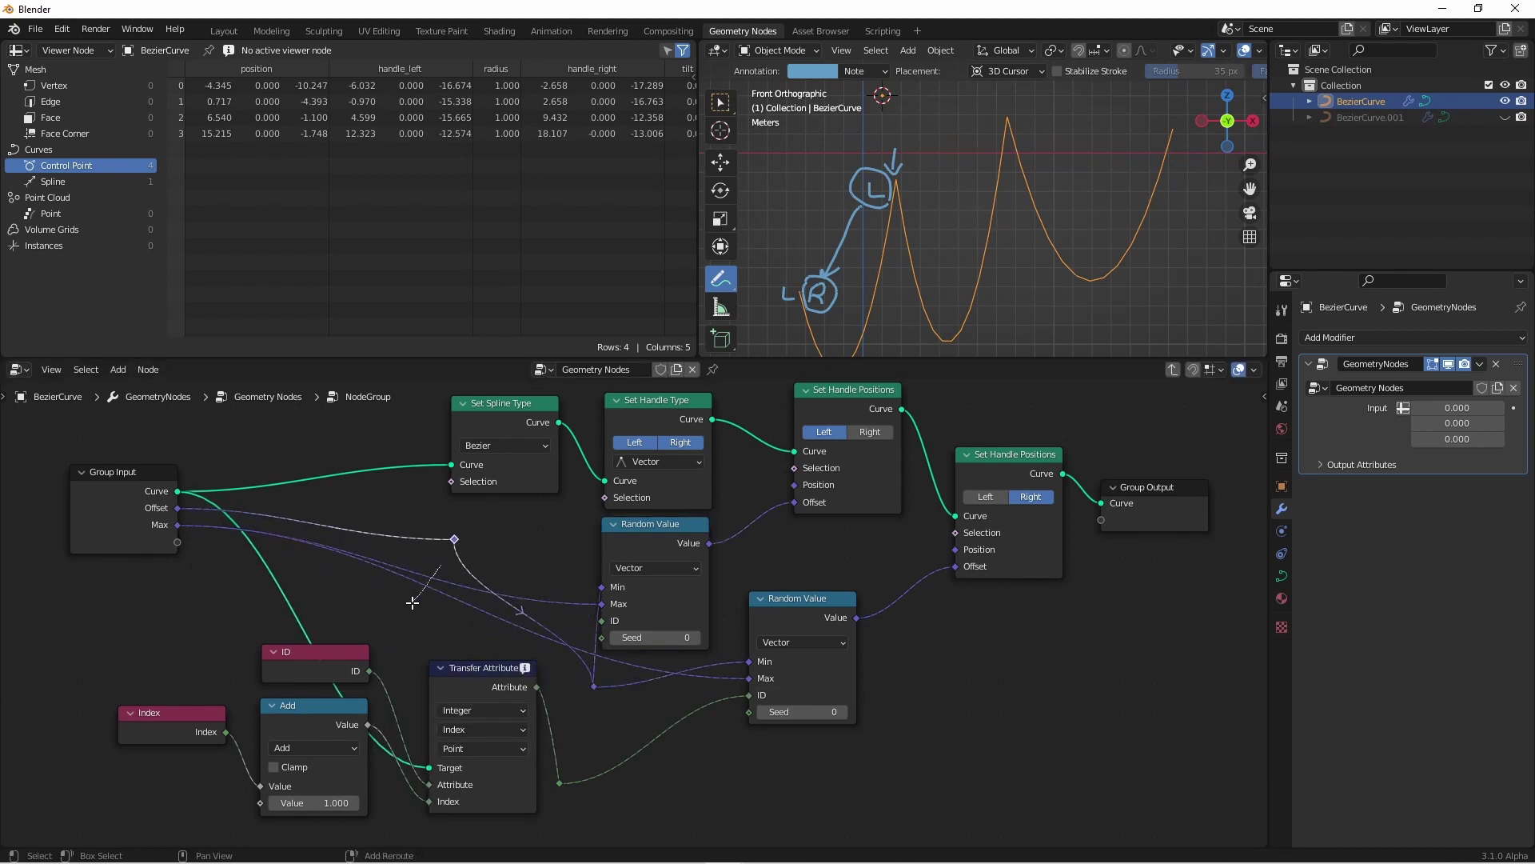
{"action": "key", "text": "g"}
{"action": "left_click", "coordinate": [432, 579]}
{"action": "right_click_drag", "start_coordinate": [544, 588], "coordinate": [516, 639], "text": "shift"}
{"action": "key", "text": "g"}
{"action": "left_click", "coordinate": [564, 704]}
Shift the upper Random Value node aside, add a reroute on the Transfer Attribute's Target link, and leave the node group
{"action": "left_click_drag", "start_coordinate": [640, 583], "coordinate": [663, 589]}
{"action": "right_click_drag", "start_coordinate": [275, 633], "coordinate": [328, 616], "text": "shift"}
{"action": "key", "text": "g"}
{"action": "left_click", "coordinate": [428, 628]}
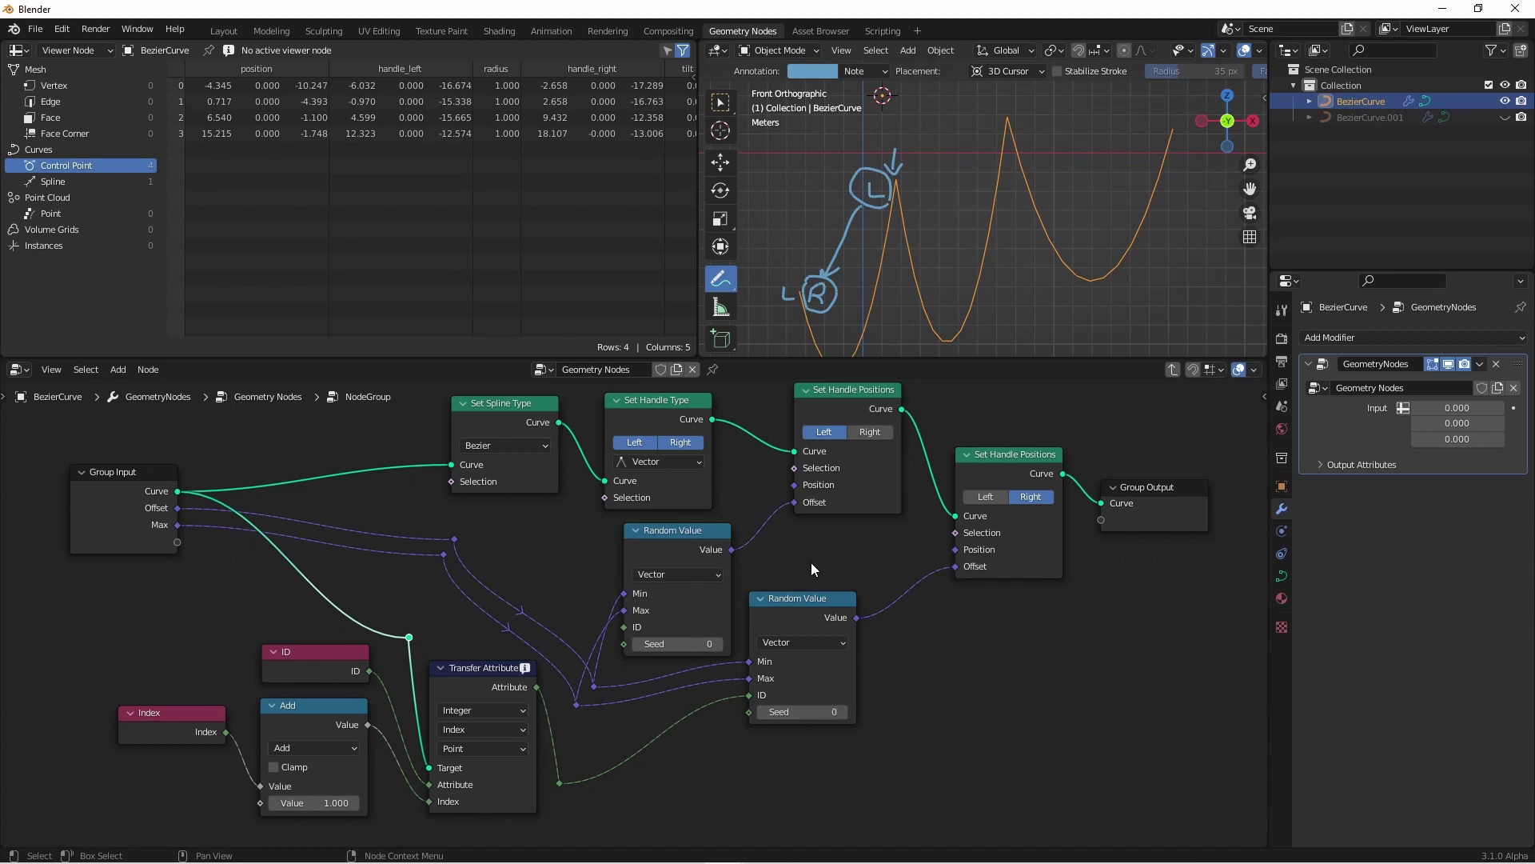
{"action": "key", "text": "Tab"}
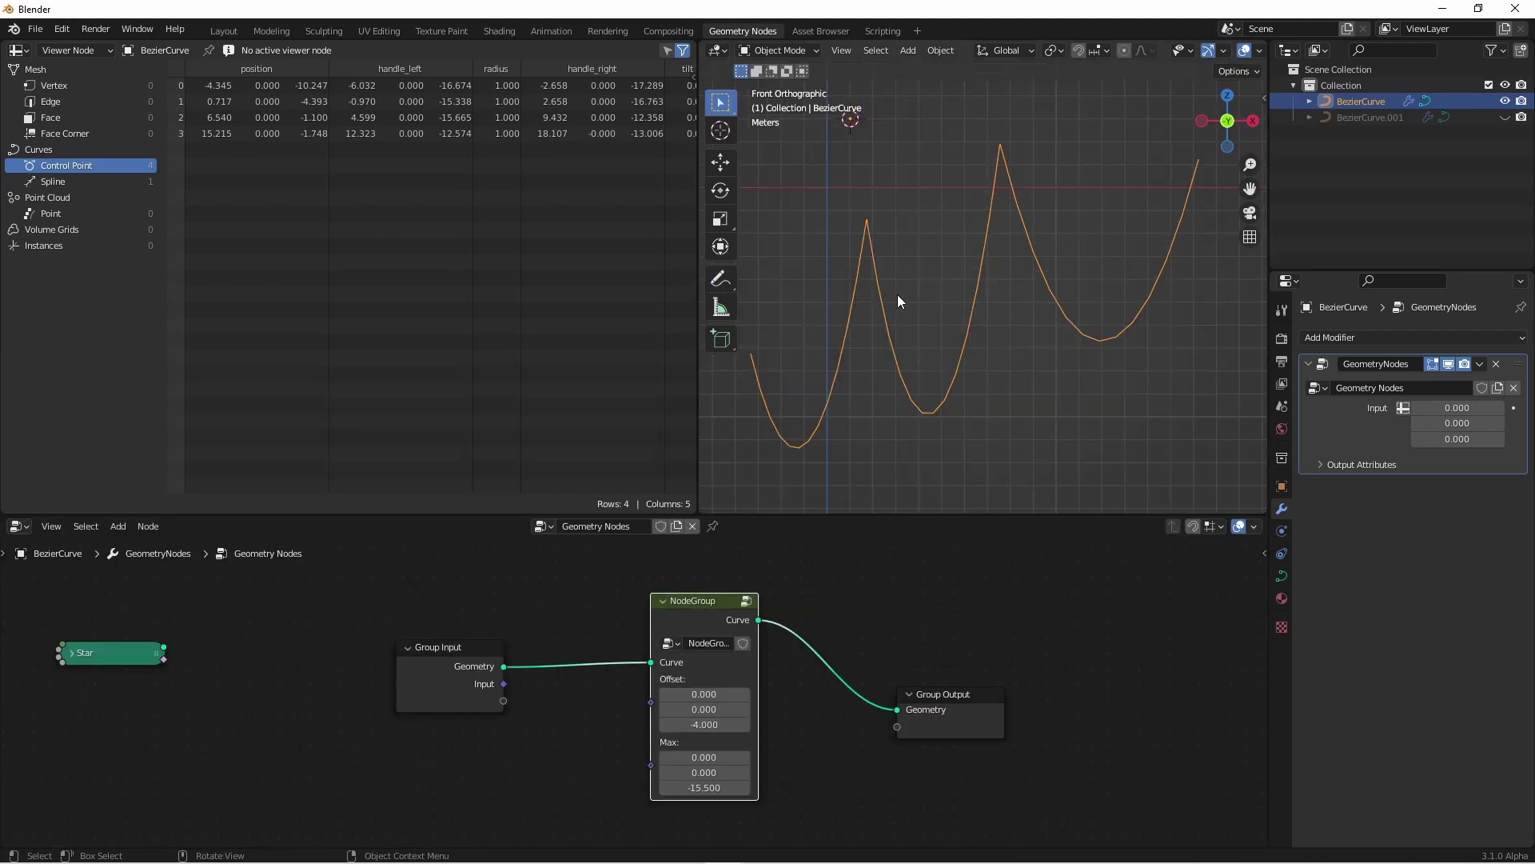
Scale all curve control points along Z until nearly level, and set the group's Offset Z to 1.6 and Max Z to -10.9
{"action": "key", "text": "Tab"}
{"action": "key", "text": "a"}
{"action": "key", "text": "s"}
{"action": "key", "text": "z"}
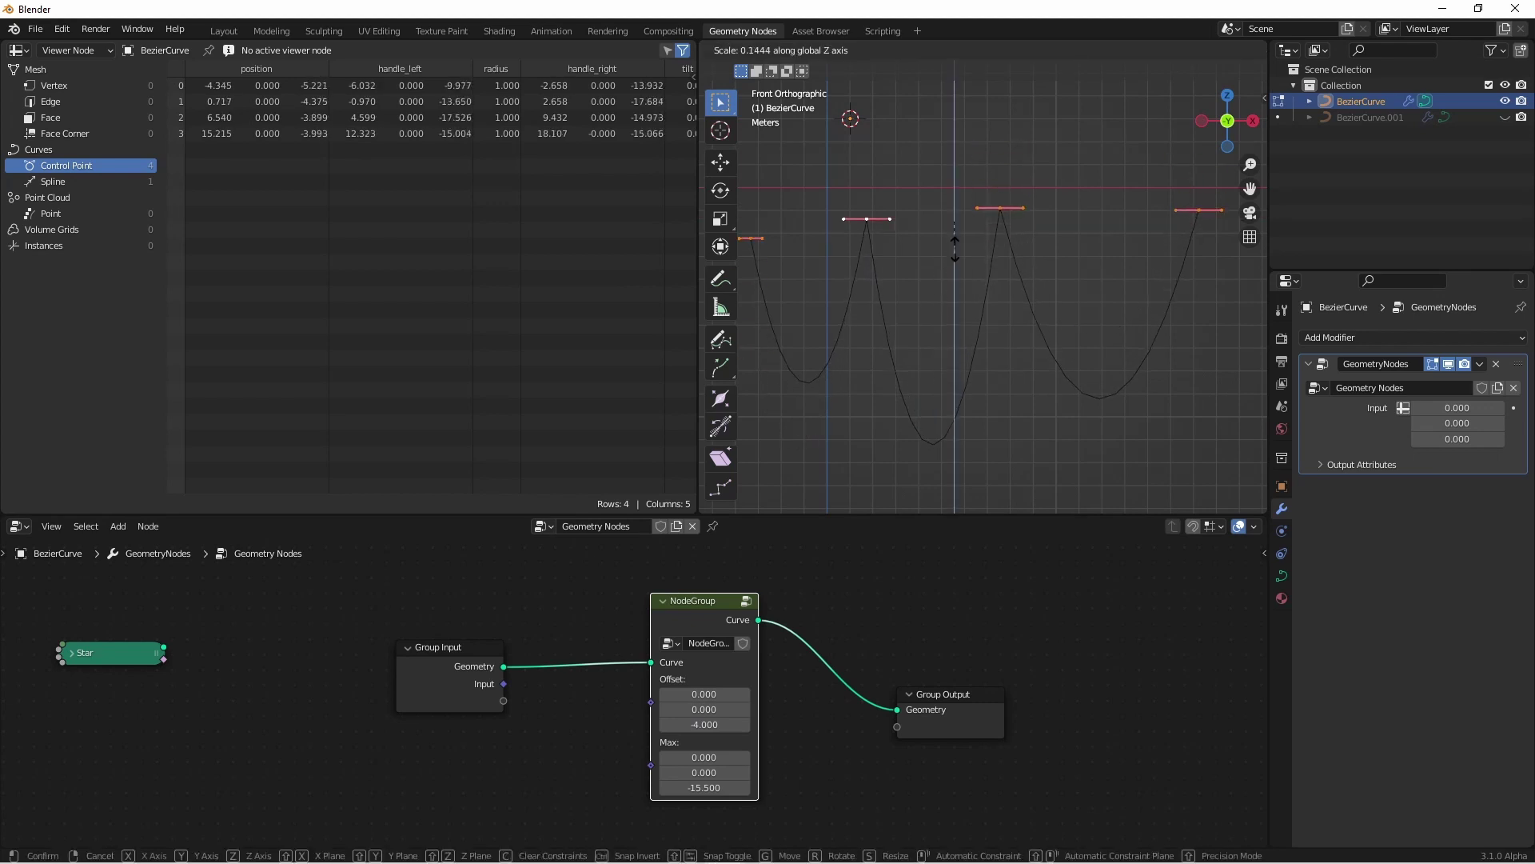
{"action": "left_click", "coordinate": [950, 224]}
{"action": "key", "text": "Tab"}
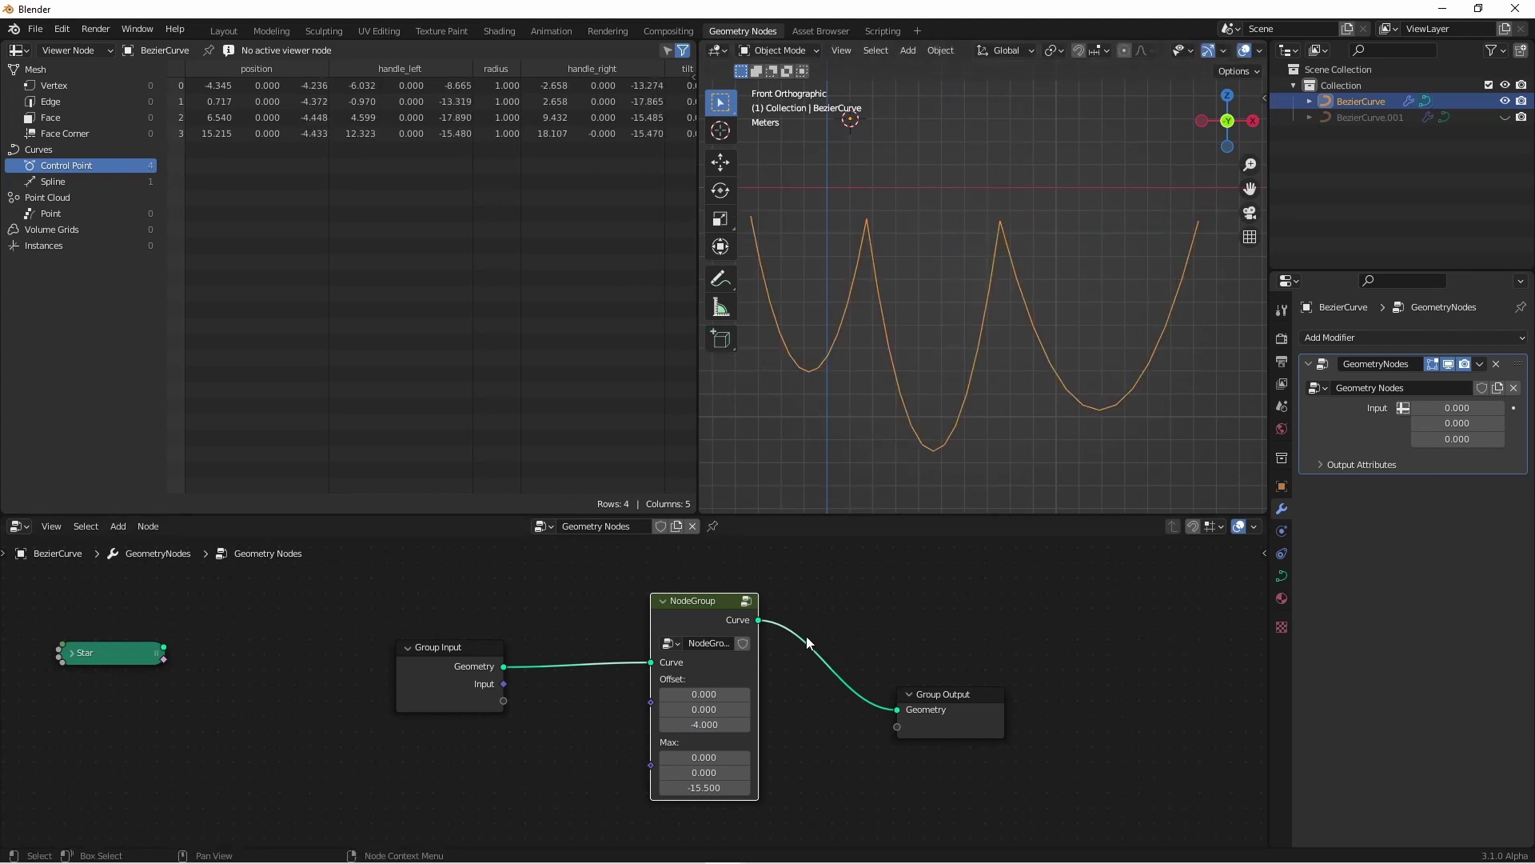
{"action": "left_click_drag", "start_coordinate": [704, 724], "coordinate": [688, 724]}
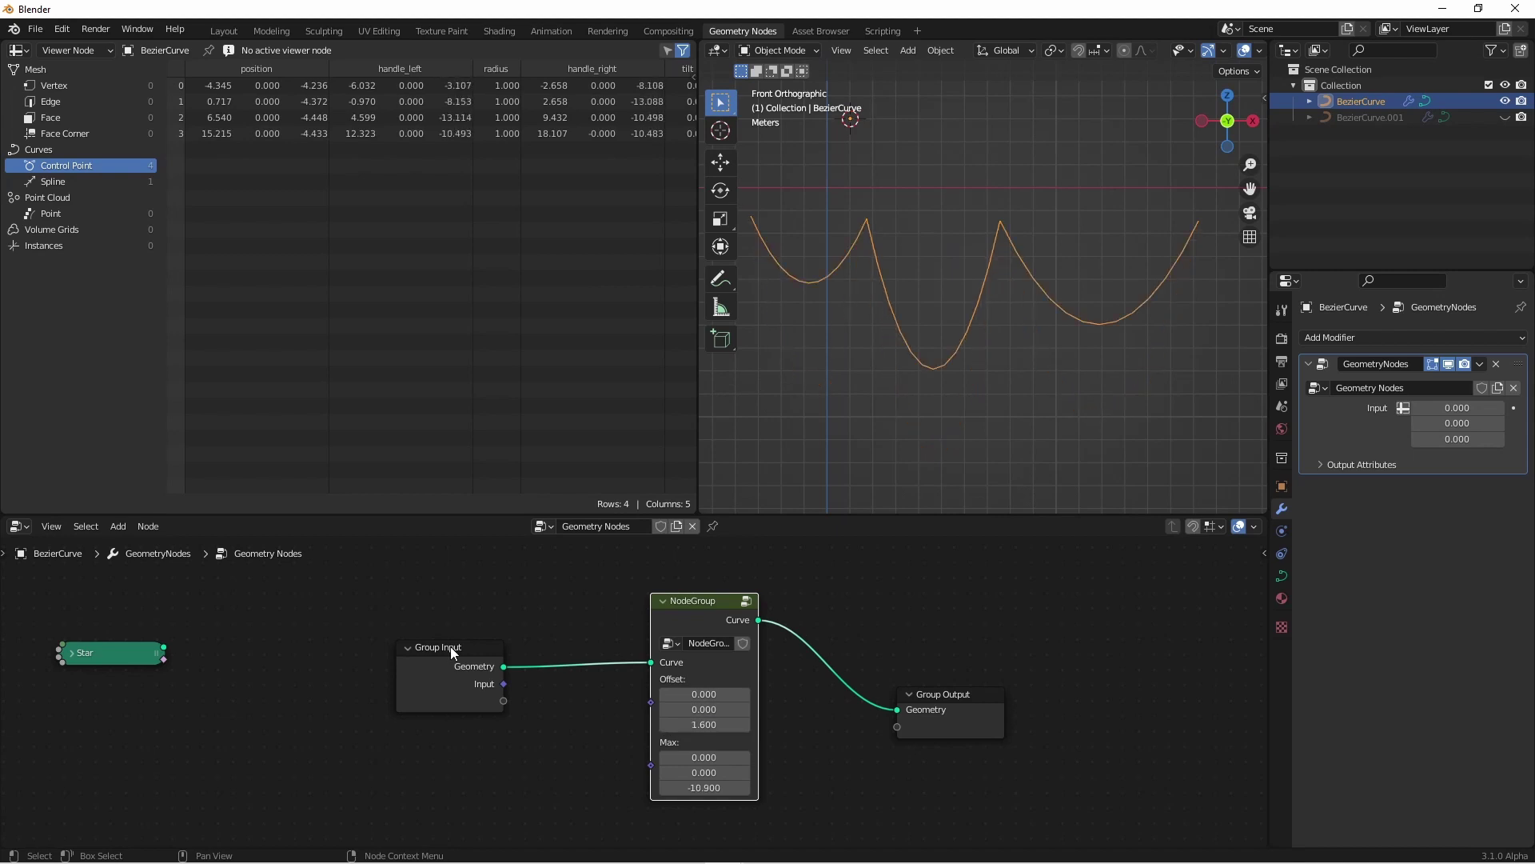
Put Instance on Points before the node group, with the Star as Points and the Group Input geometry as Instance
{"action": "left_click_drag", "start_coordinate": [459, 642], "coordinate": [358, 681]}
{"action": "scroll", "coordinate": [380, 664], "scroll_direction": "down", "scroll_amount": 4}
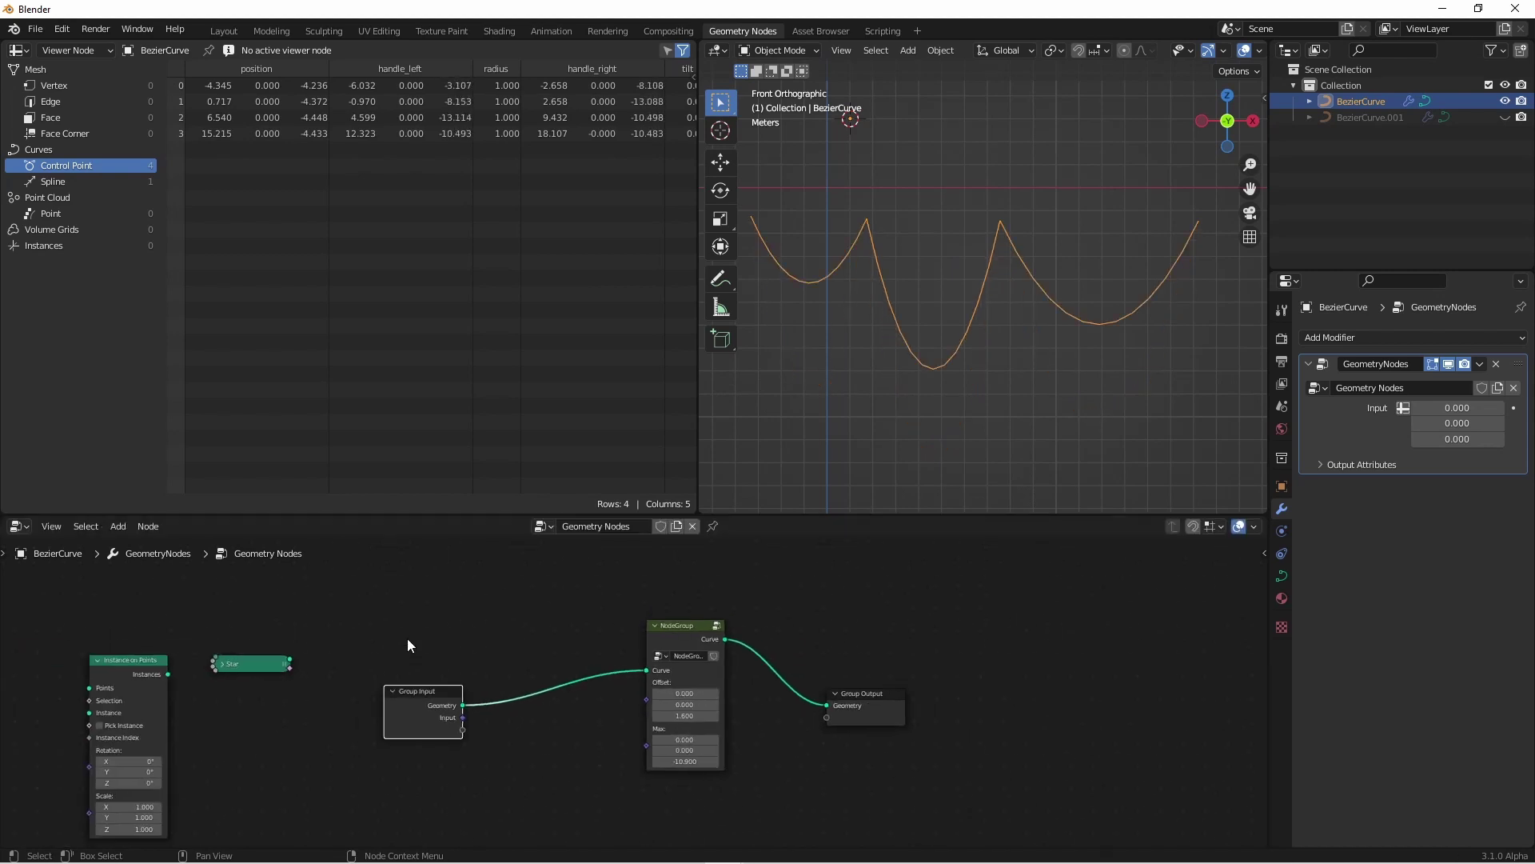
{"action": "left_click_drag", "start_coordinate": [152, 659], "coordinate": [515, 648]}
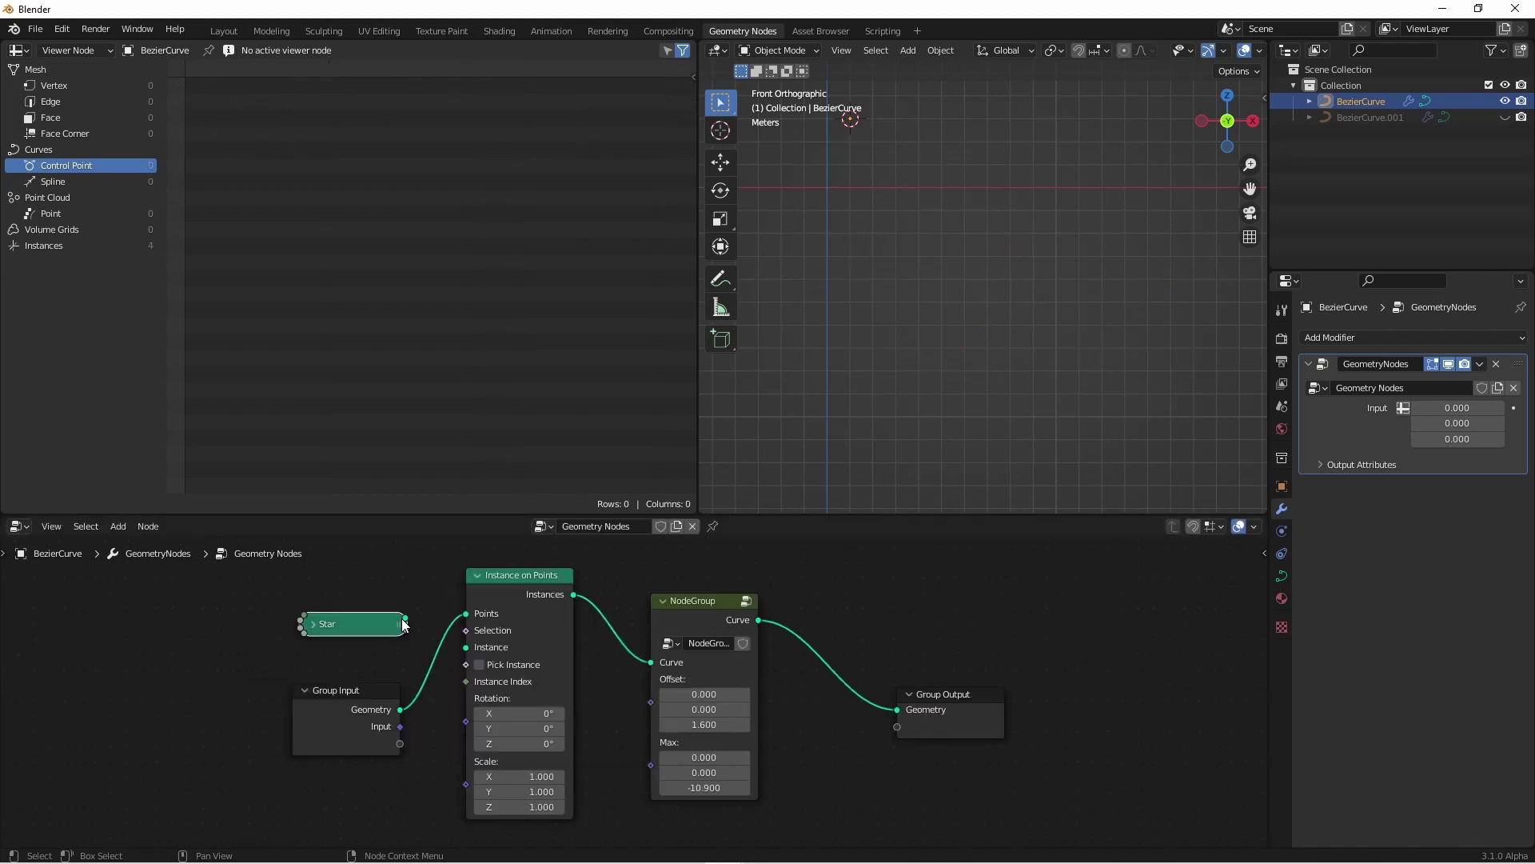
{"action": "left_click_drag", "start_coordinate": [405, 618], "coordinate": [468, 617]}
{"action": "left_click_drag", "start_coordinate": [400, 710], "coordinate": [468, 647]}
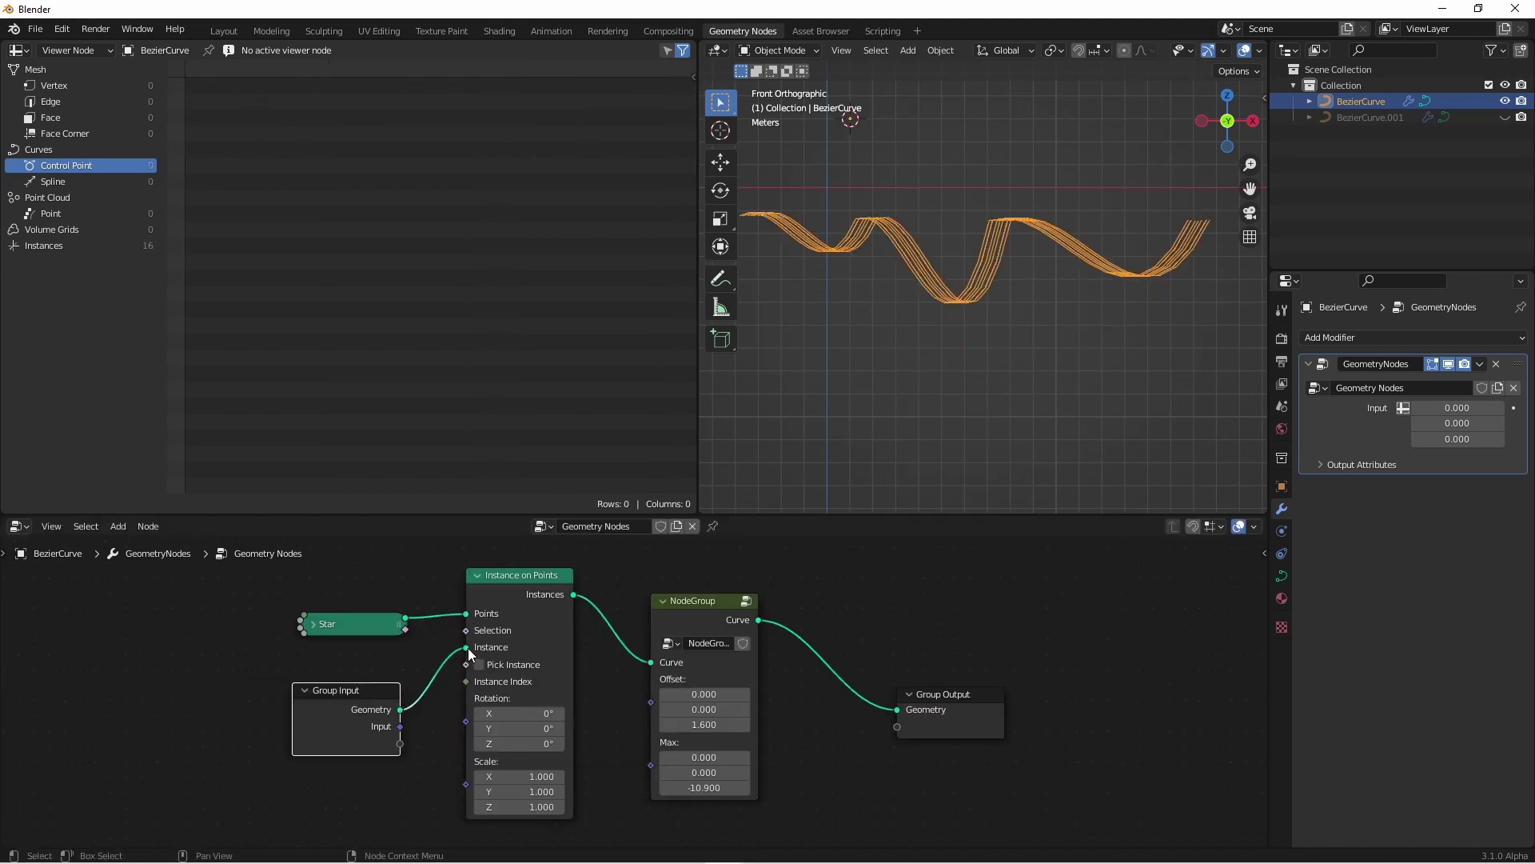
{"action": "left_click_drag", "start_coordinate": [675, 654], "coordinate": [747, 654]}
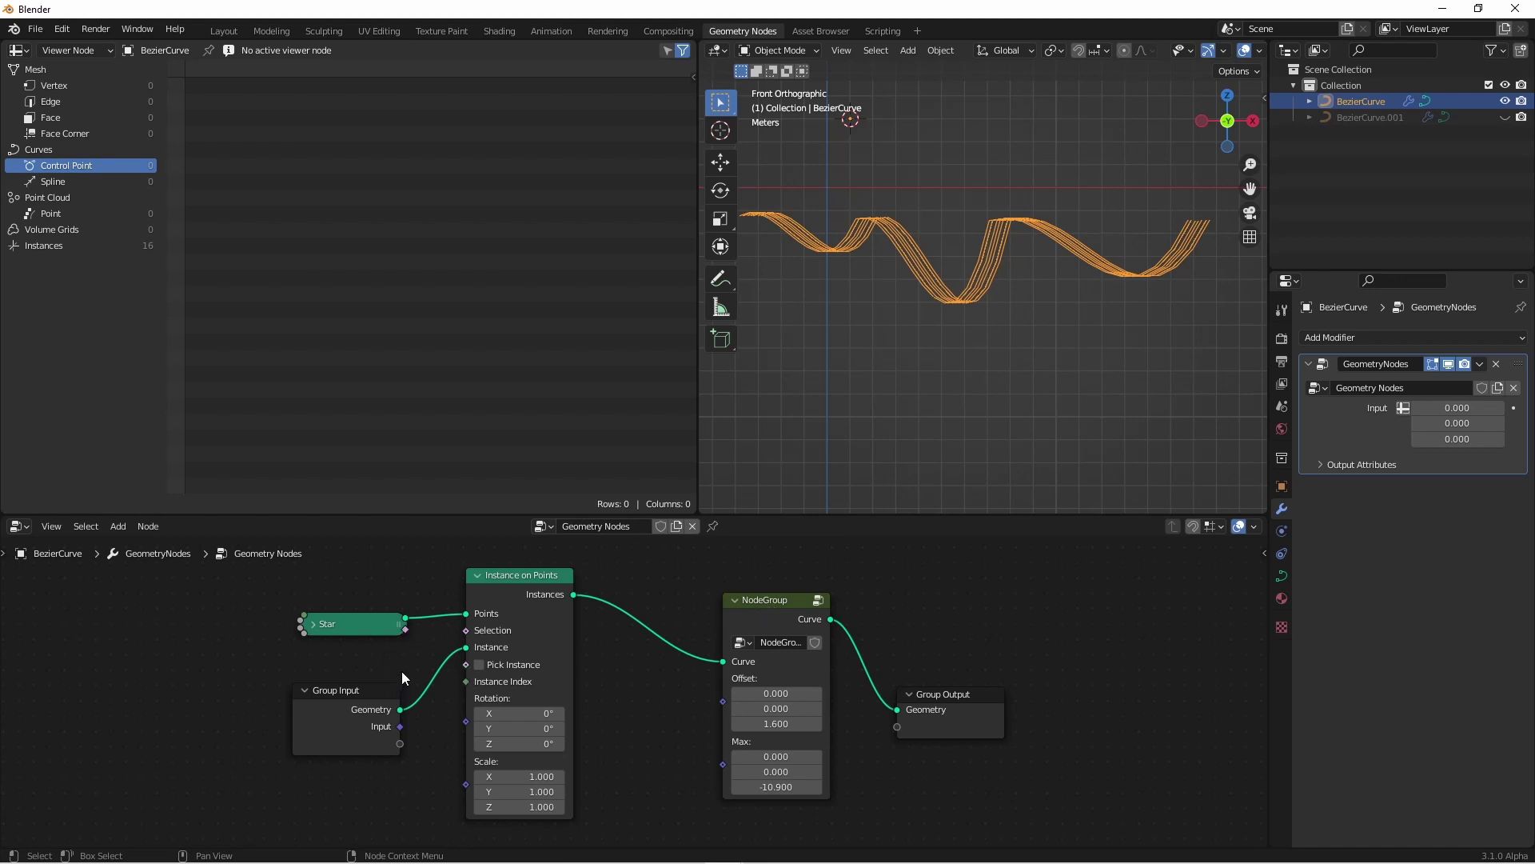
{"action": "middle_click_drag", "start_coordinate": [847, 208], "coordinate": [955, 269]}
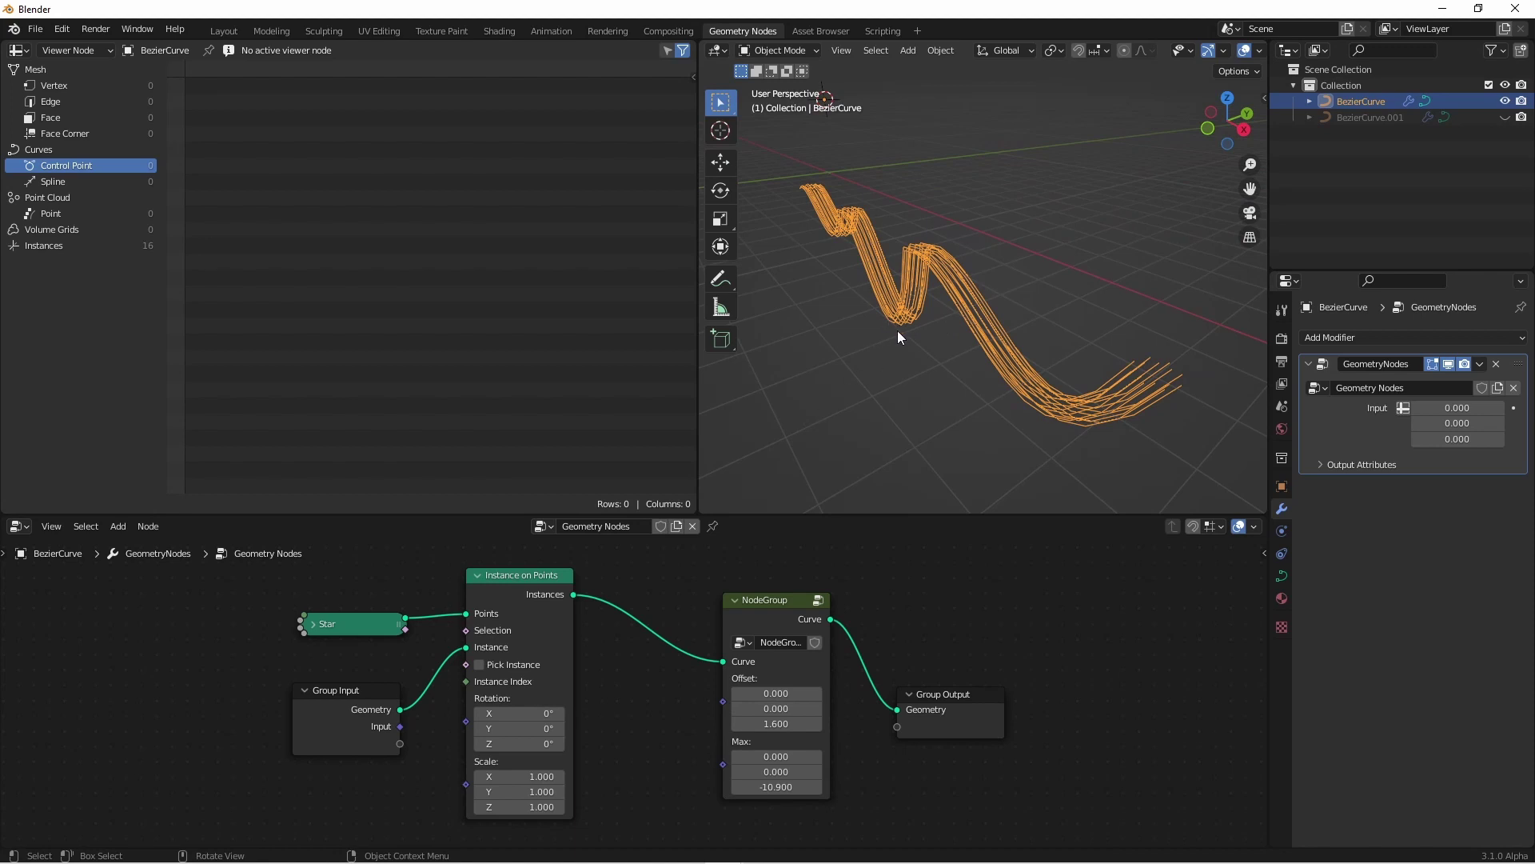
{"action": "key", "text": "KP_1"}
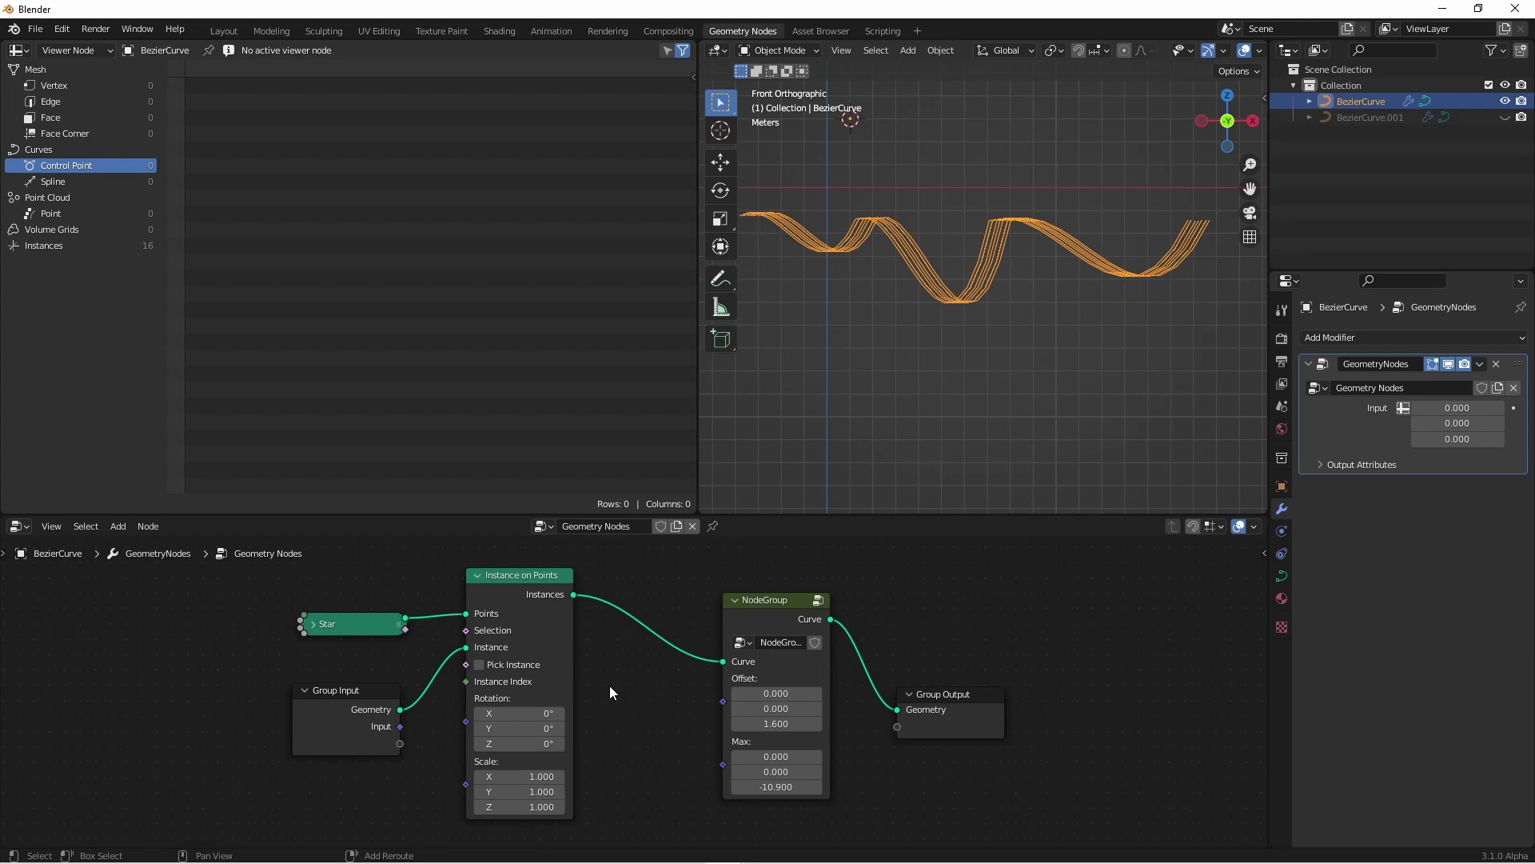
Insert a Realize Instances node between Instance on Points and the node group, and set the group's Offset Z to -8.5
{"action": "key", "text": "shift+a"}
{"action": "mouse_move", "coordinate": [608, 651]}
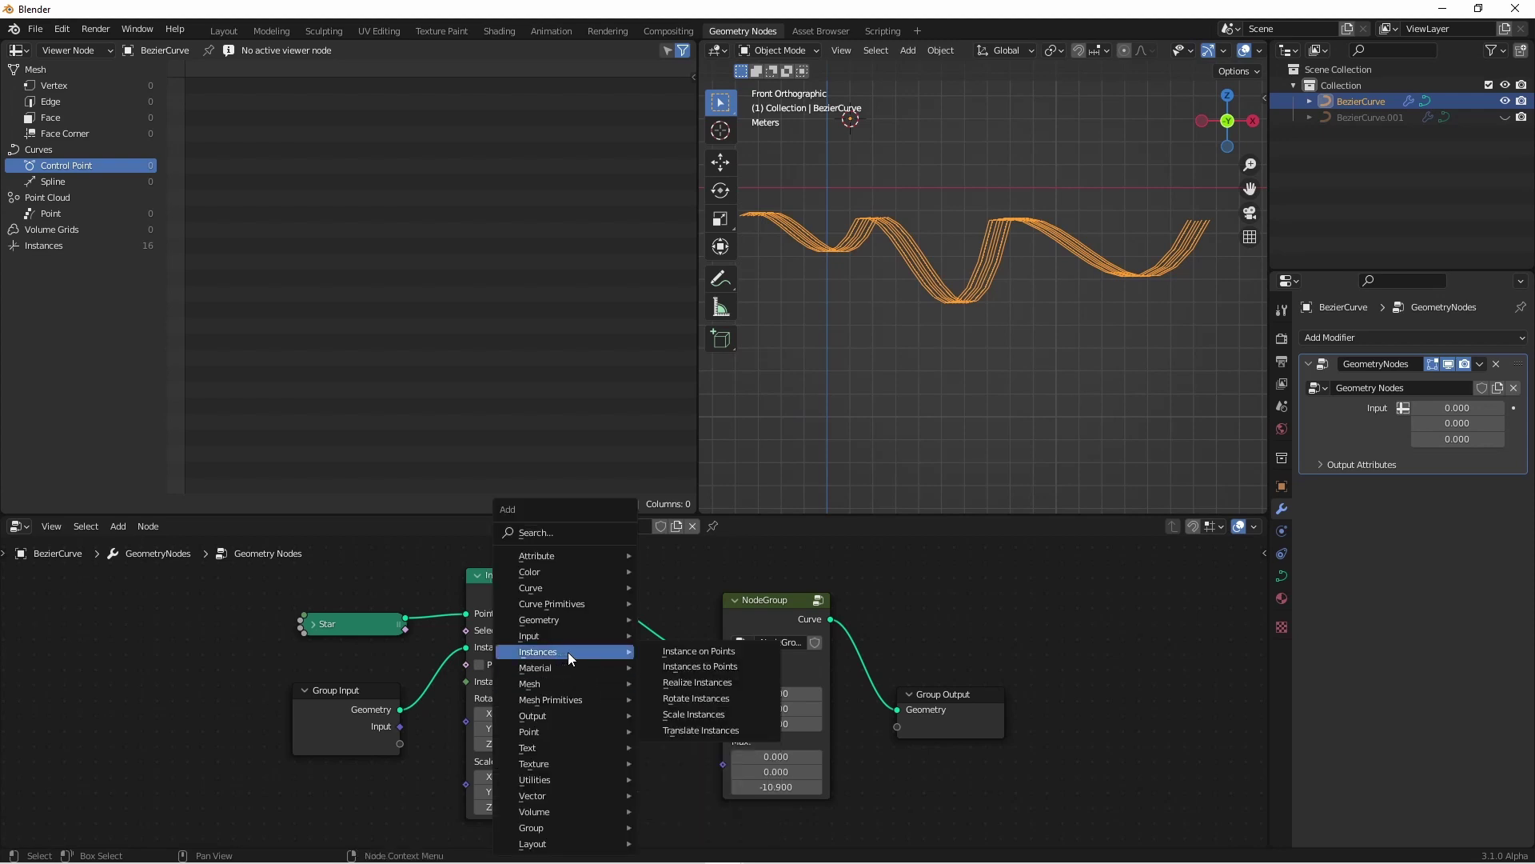
{"action": "left_click", "coordinate": [707, 682]}
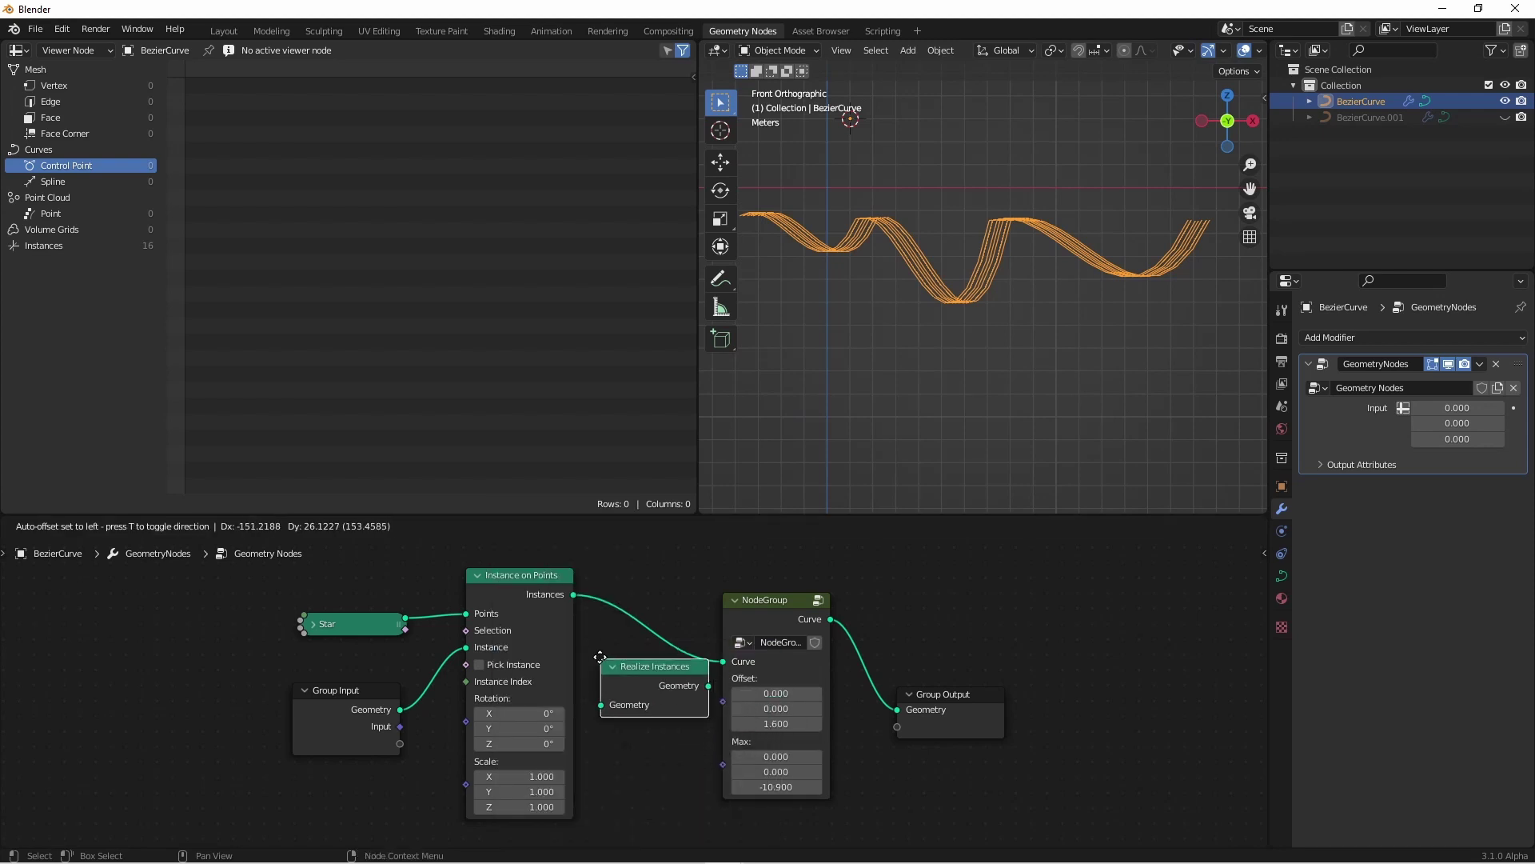
{"action": "left_click", "coordinate": [596, 594]}
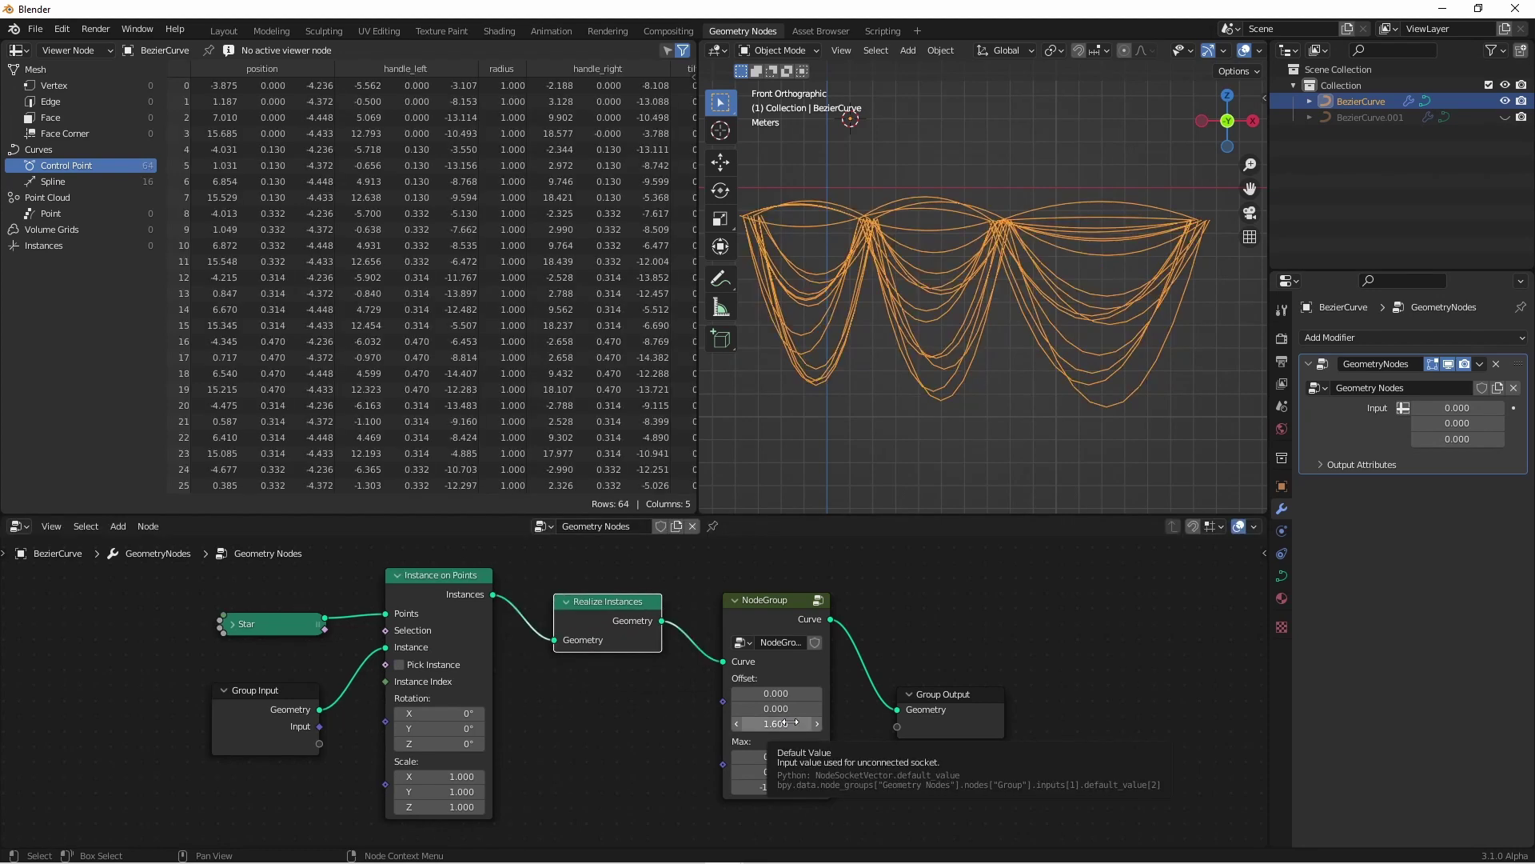
{"action": "left_click_drag", "start_coordinate": [792, 724], "coordinate": [607, 724]}
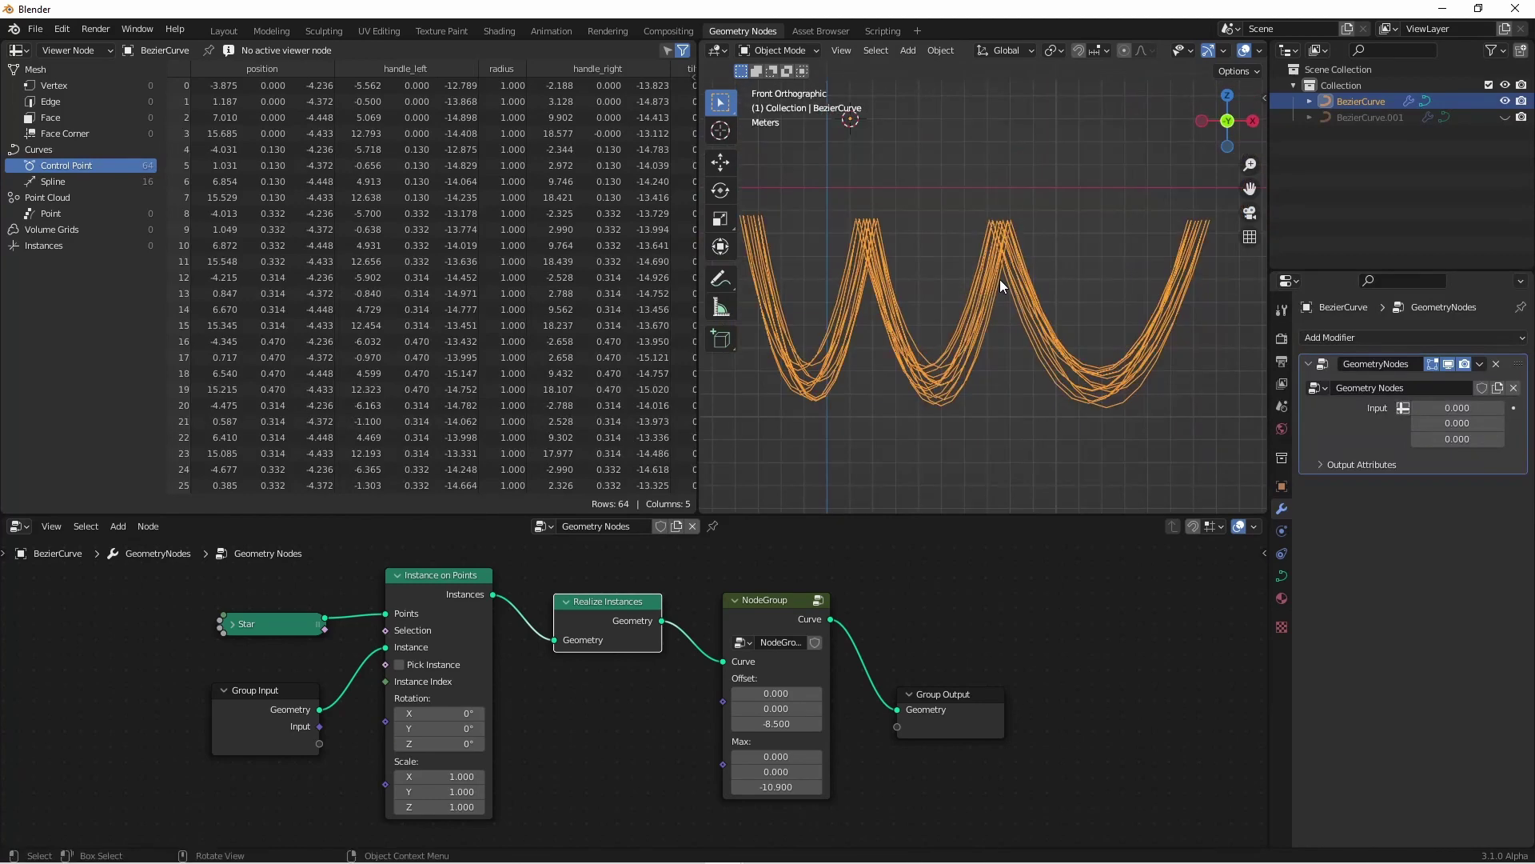
Move control points of the curve to uneven heights and extrude two new points beyond its right end
{"action": "key", "text": "Tab"}
{"action": "scroll", "coordinate": [1000, 280], "scroll_direction": "down", "scroll_amount": 2}
{"action": "left_click", "coordinate": [995, 241]}
{"action": "key", "text": "g"}
{"action": "left_click", "coordinate": [983, 158]}
{"action": "left_click", "coordinate": [819, 235]}
{"action": "key", "text": "g"}
{"action": "left_click", "coordinate": [819, 343]}
{"action": "key", "text": "e"}
{"action": "left_click", "coordinate": [1214, 123]}
{"action": "left_click", "coordinate": [818, 343]}
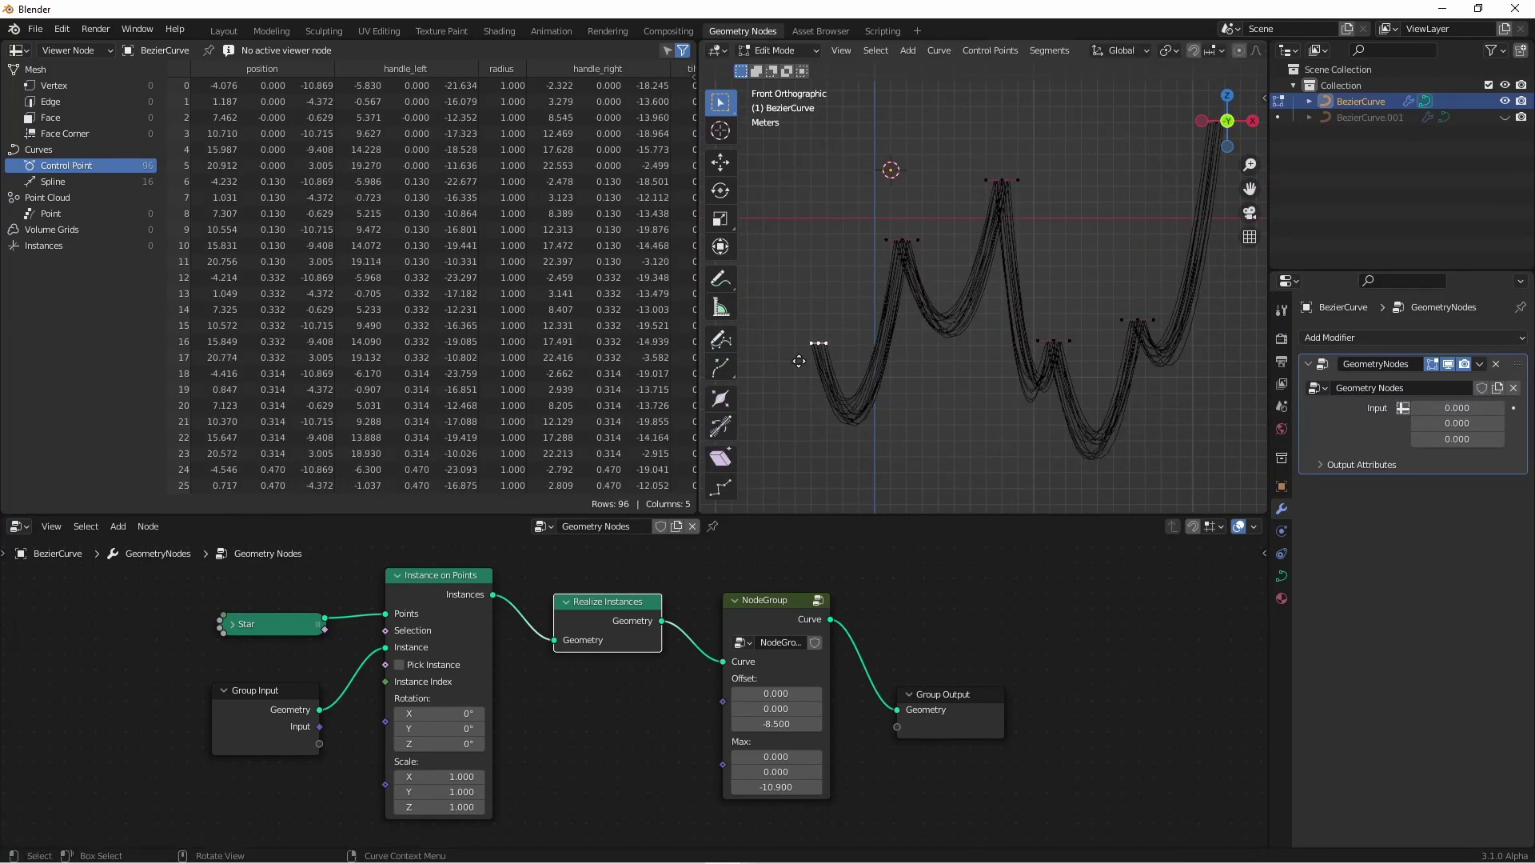
Extrude one more point from the curve's left end and move two inner control points in opposite directions along Y
{"action": "key", "text": "e"}
{"action": "left_click", "coordinate": [775, 387]}
{"action": "middle_click_drag", "start_coordinate": [888, 328], "coordinate": [960, 272]}
{"action": "key", "text": "g"}
{"action": "key", "text": "Tab"}
{"action": "middle_click_drag", "start_coordinate": [1027, 335], "coordinate": [1049, 326]}
{"action": "scroll", "coordinate": [992, 347], "scroll_direction": "up", "scroll_amount": 4}
{"action": "left_click", "coordinate": [957, 376]}
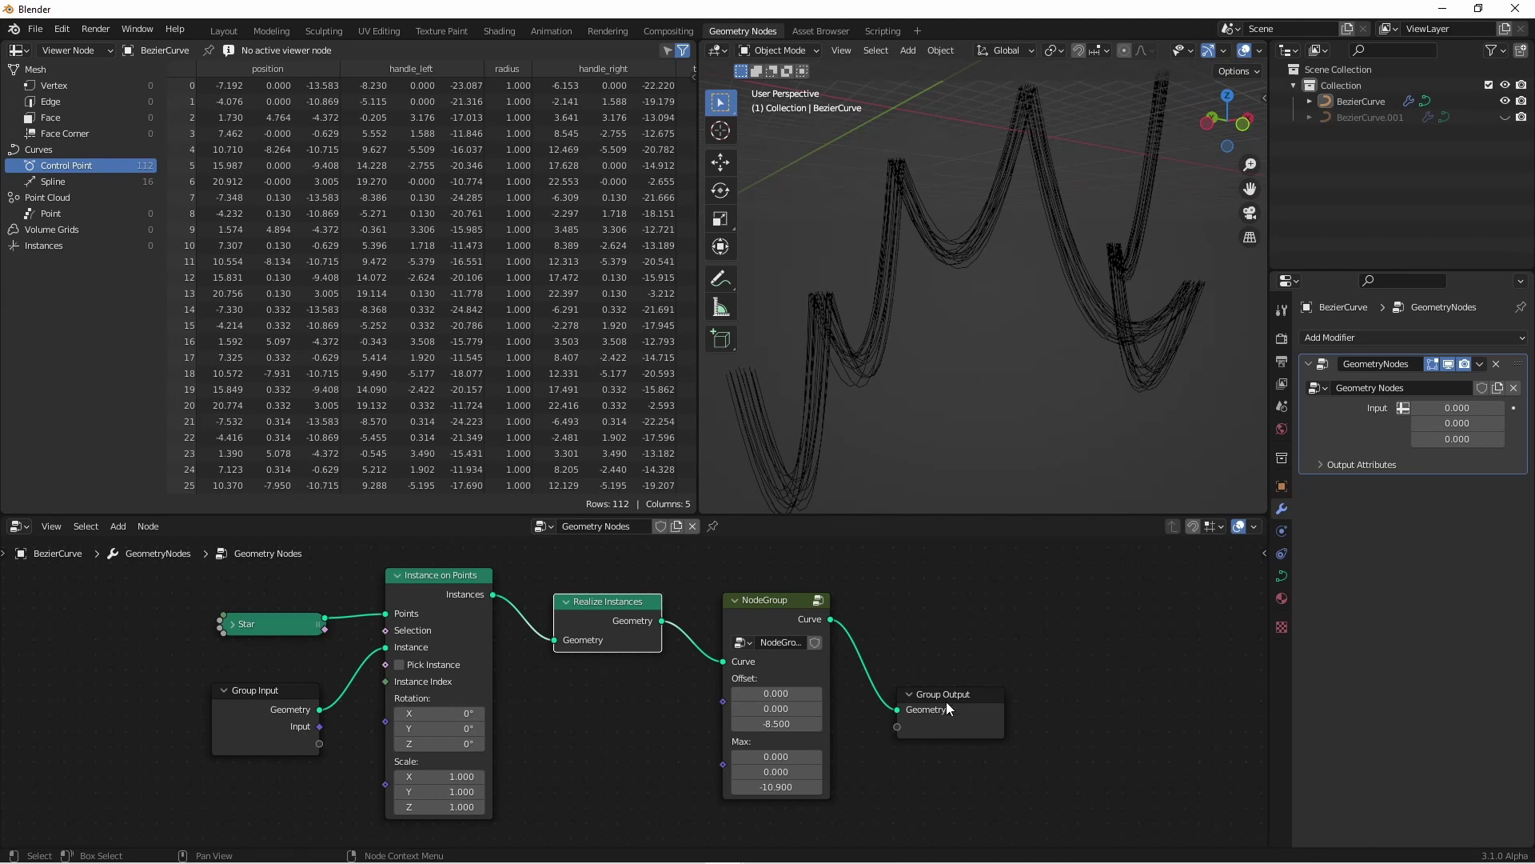
Insert a Curve to Mesh node between the node group and the Group Output
{"action": "left_click_drag", "start_coordinate": [947, 702], "coordinate": [1101, 669]}
{"action": "key", "text": "shift+a"}
{"action": "mouse_move", "coordinate": [931, 632]}
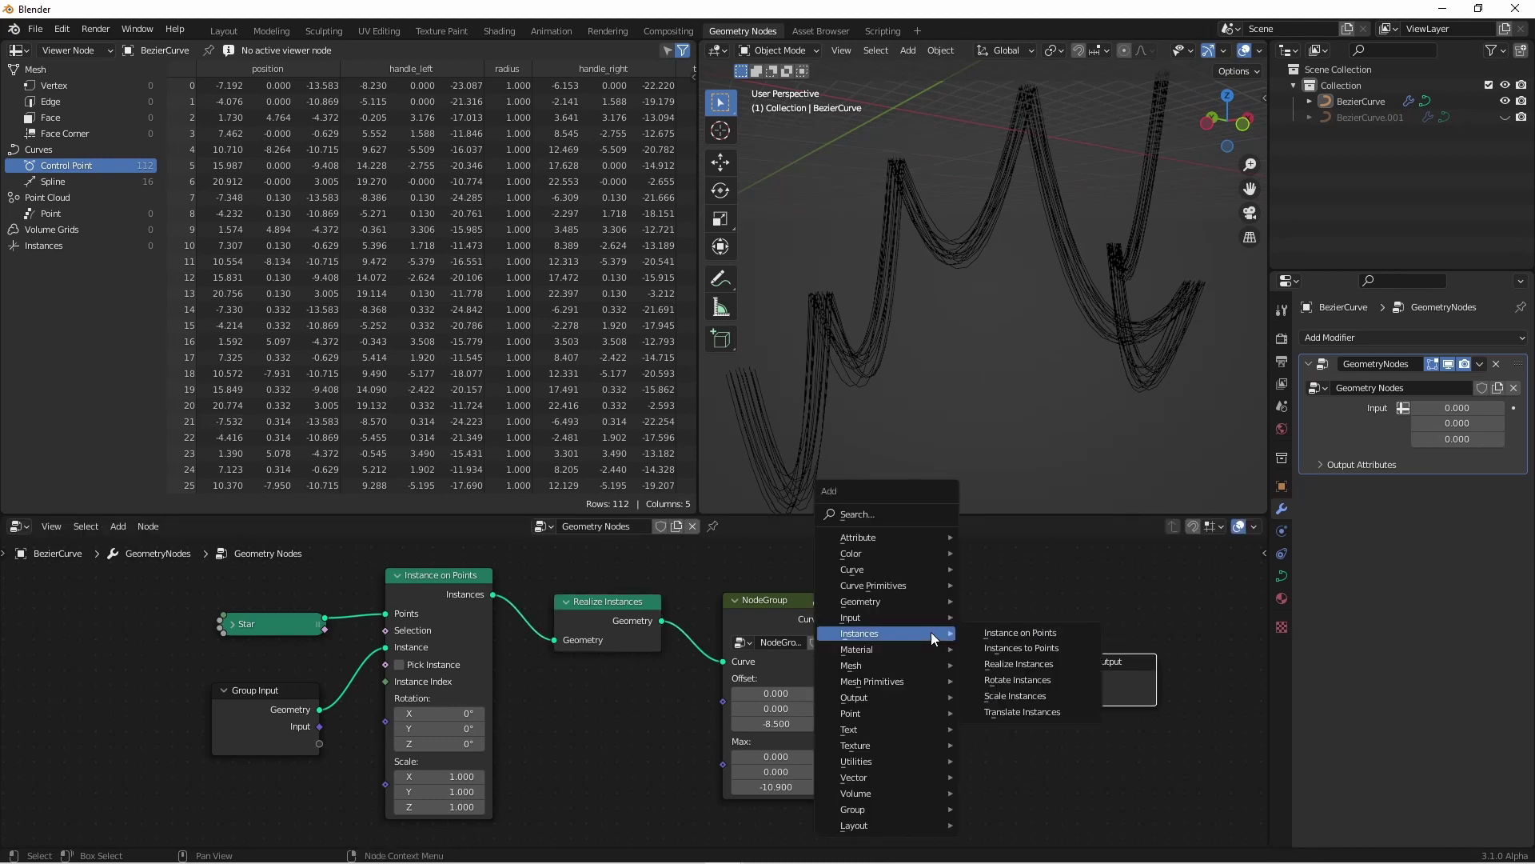
{"action": "mouse_move", "coordinate": [870, 564]}
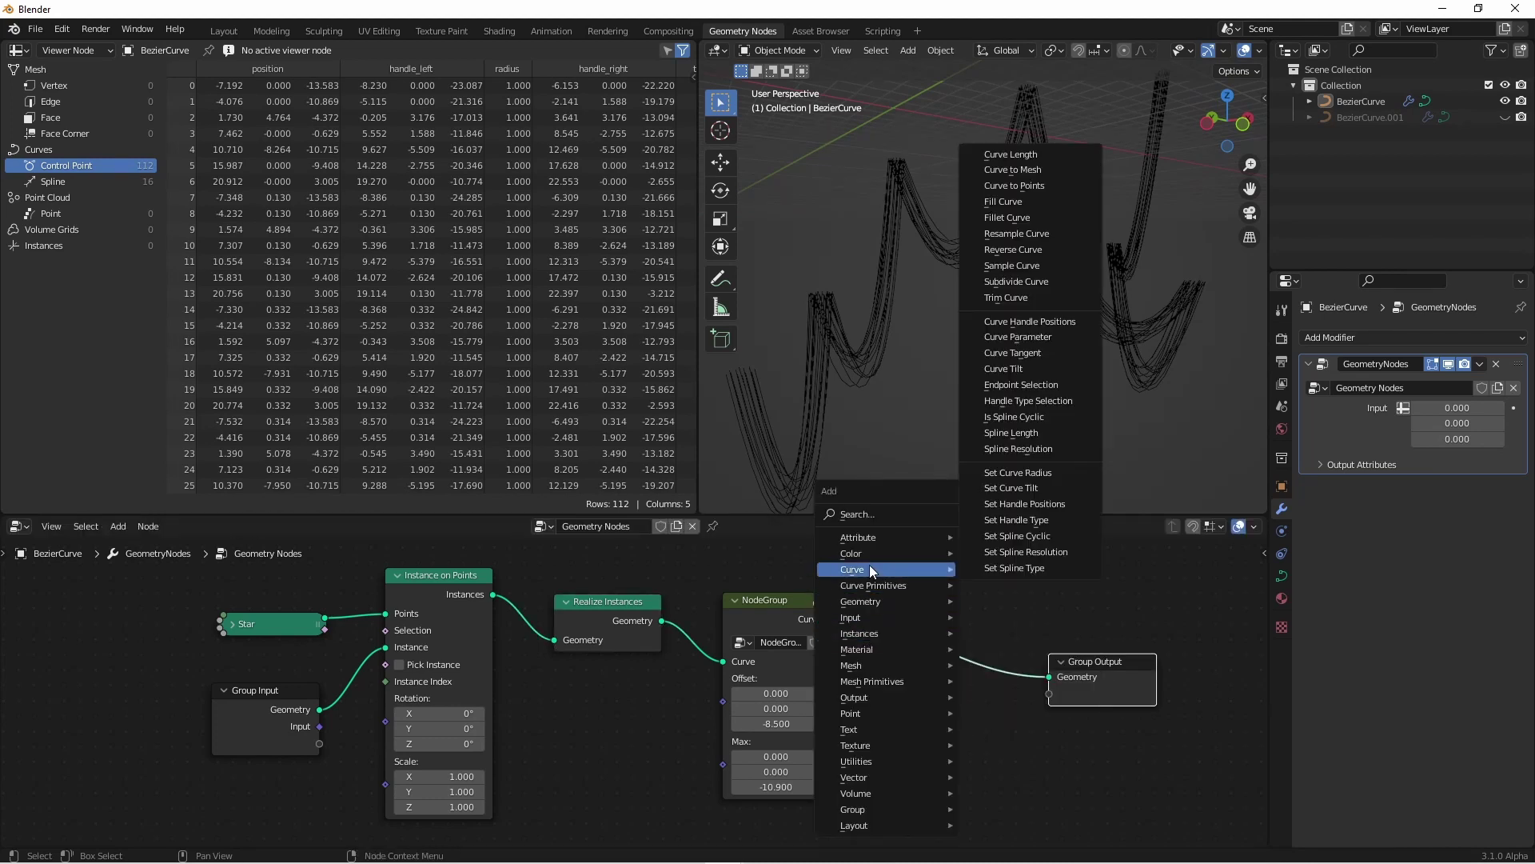
{"action": "left_click", "coordinate": [1032, 169]}
{"action": "left_click", "coordinate": [877, 625]}
Add a Curve Circle with a 0.05 m radius as the Curve to Mesh profile and place it beside that node
{"action": "key", "text": "shift+a"}
{"action": "mouse_move", "coordinate": [888, 597]}
{"action": "left_click", "coordinate": [1031, 616]}
{"action": "left_click", "coordinate": [875, 733]}
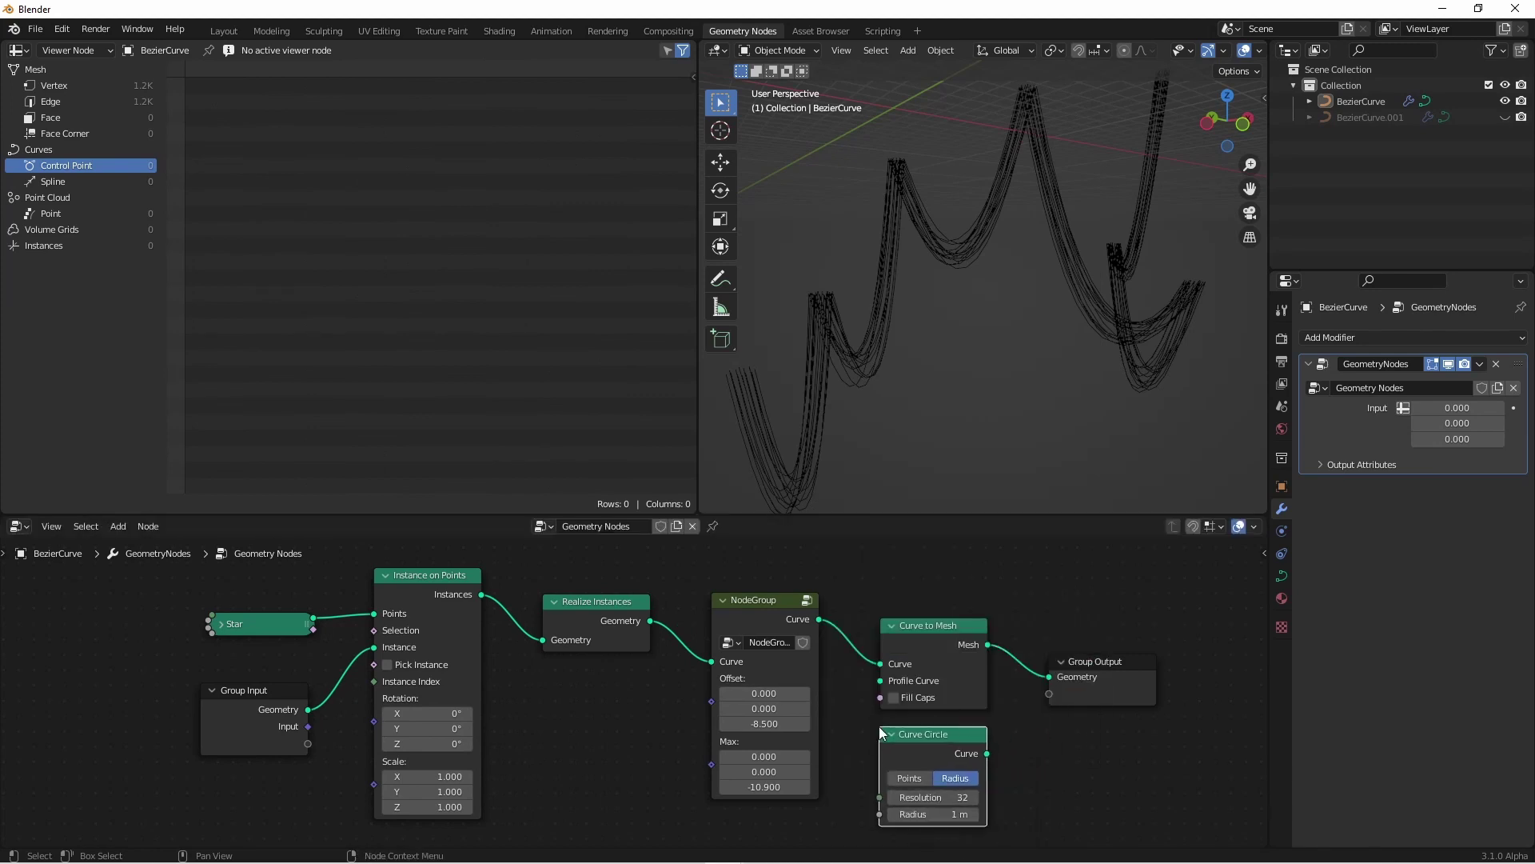
{"action": "left_click_drag", "start_coordinate": [984, 754], "coordinate": [881, 681]}
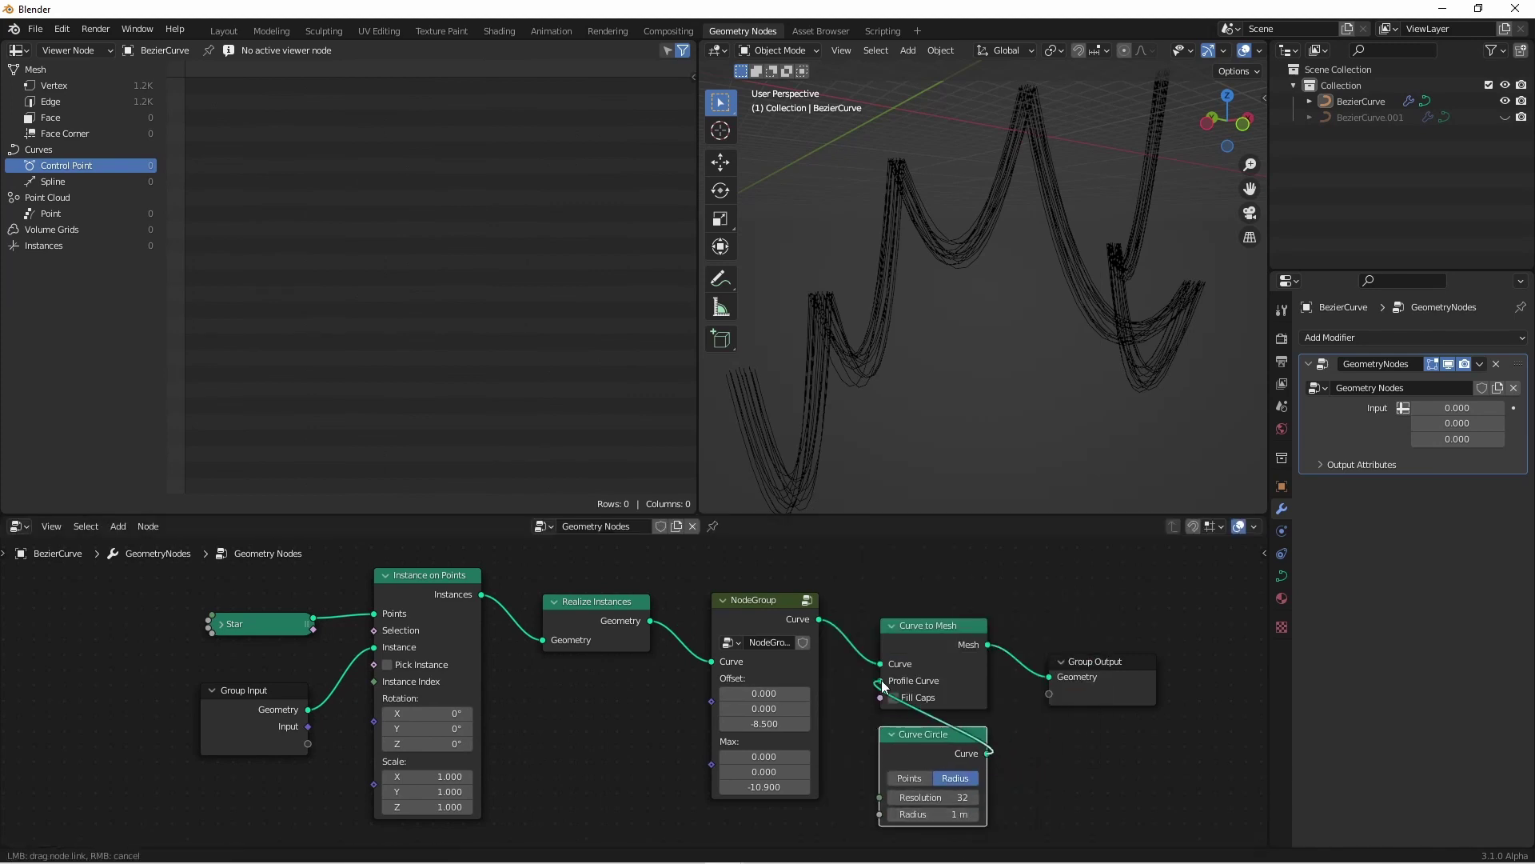
{"action": "left_click", "coordinate": [933, 815]}
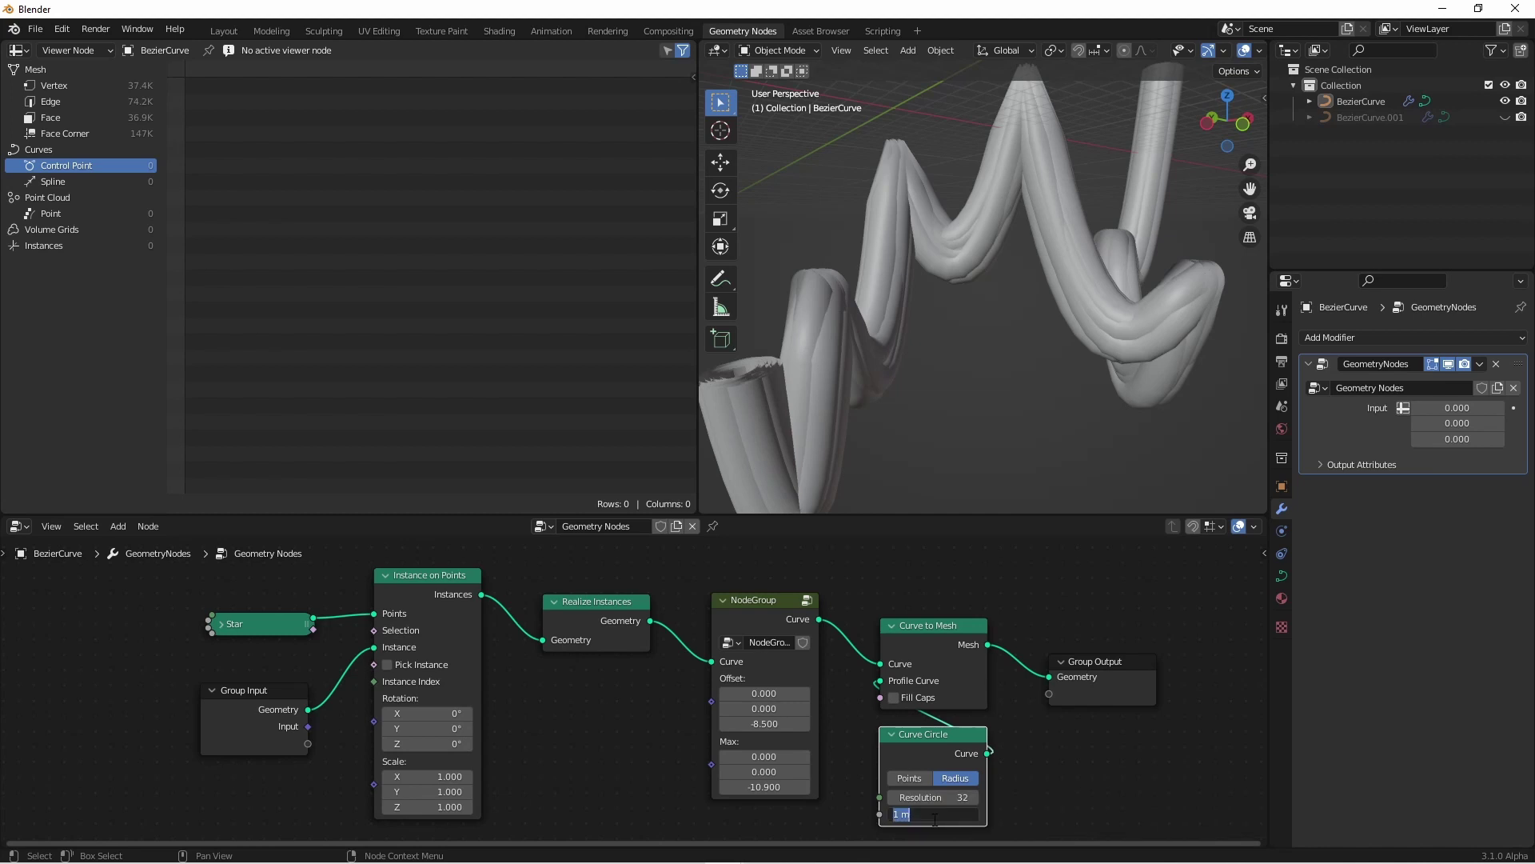
{"action": "type", "text": "0.05"}
{"action": "key", "text": "Return"}
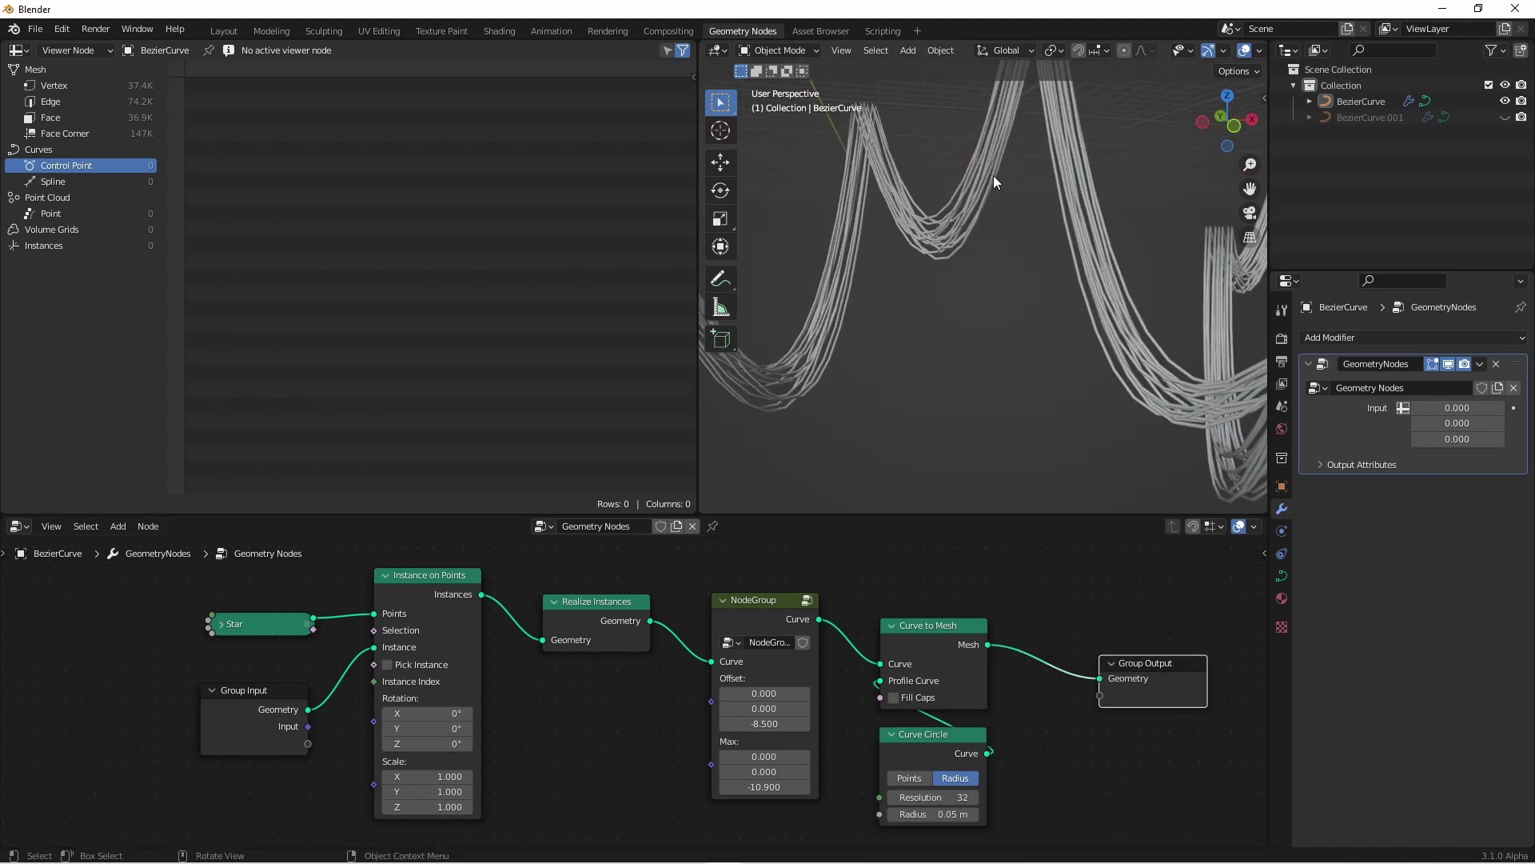
{"action": "left_click_drag", "start_coordinate": [960, 734], "coordinate": [907, 715]}
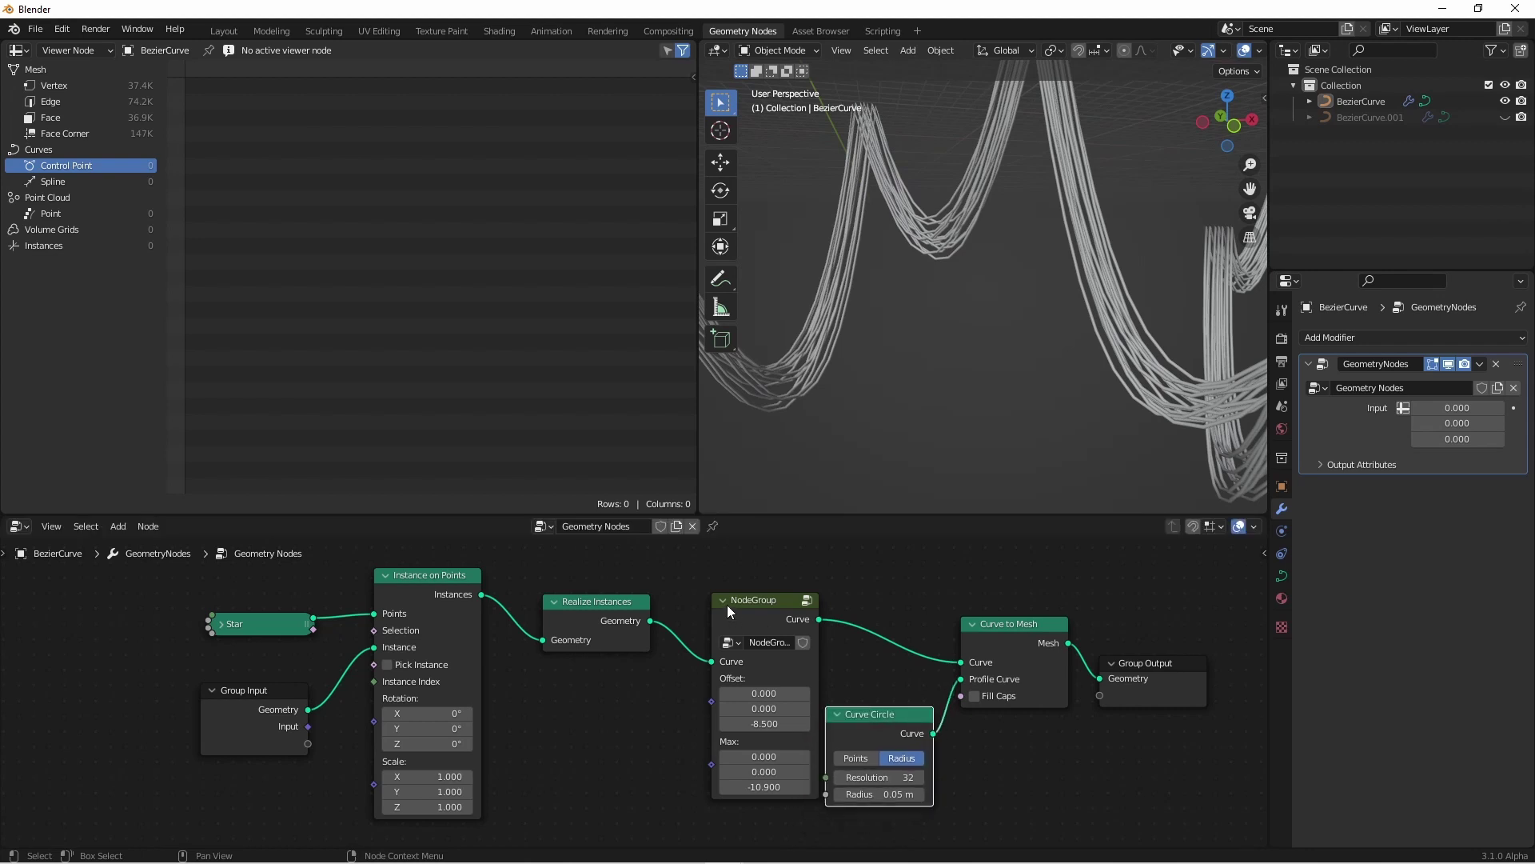
Collapse the node group and insert a Set Spline Resolution node before it with the resolution set to 62
{"action": "left_click", "coordinate": [725, 601]}
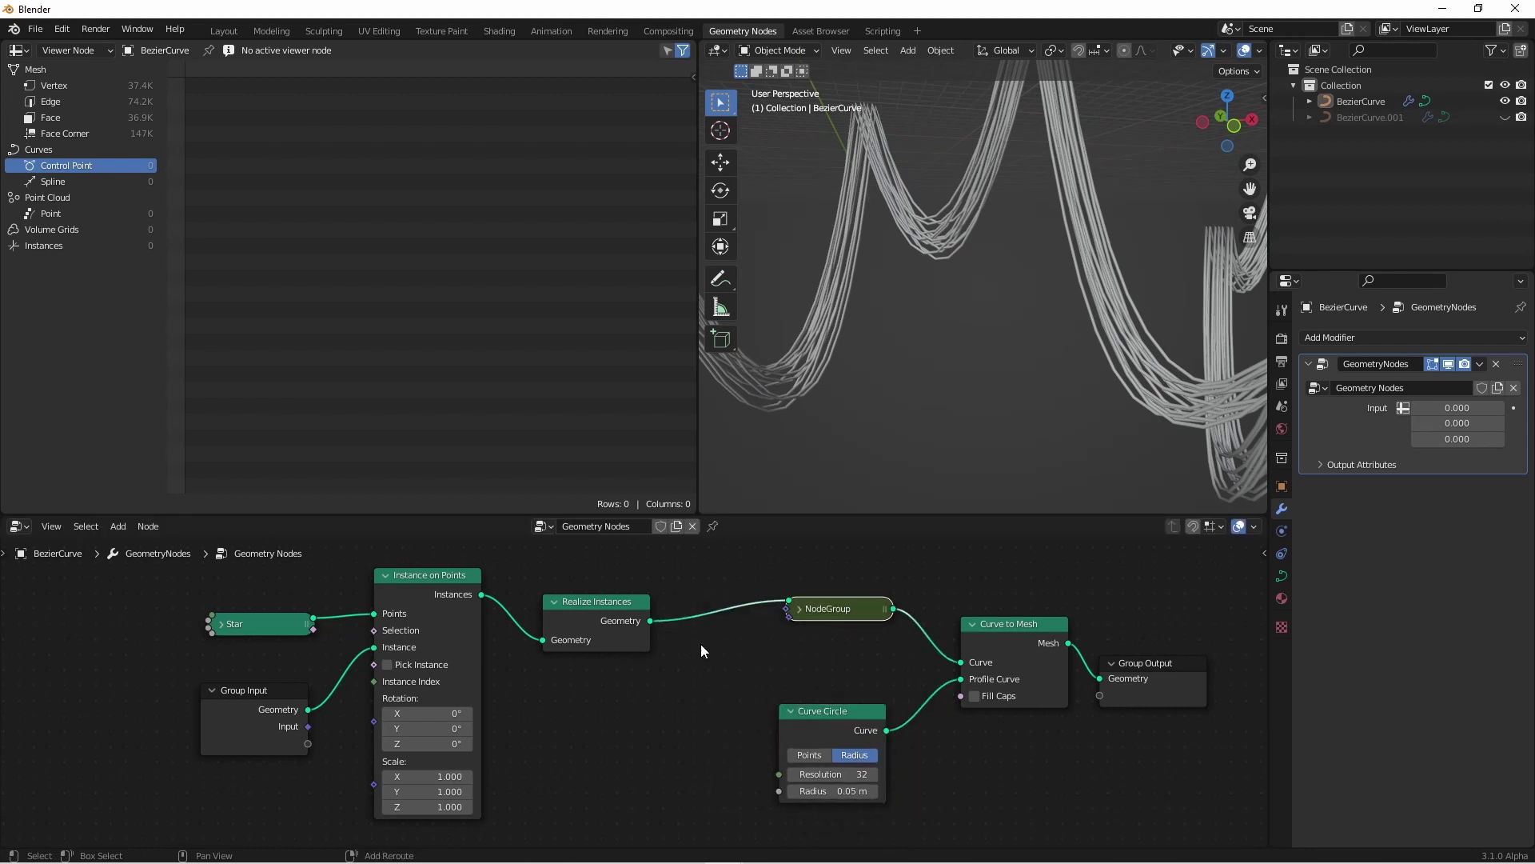
{"action": "key", "text": "shift+a"}
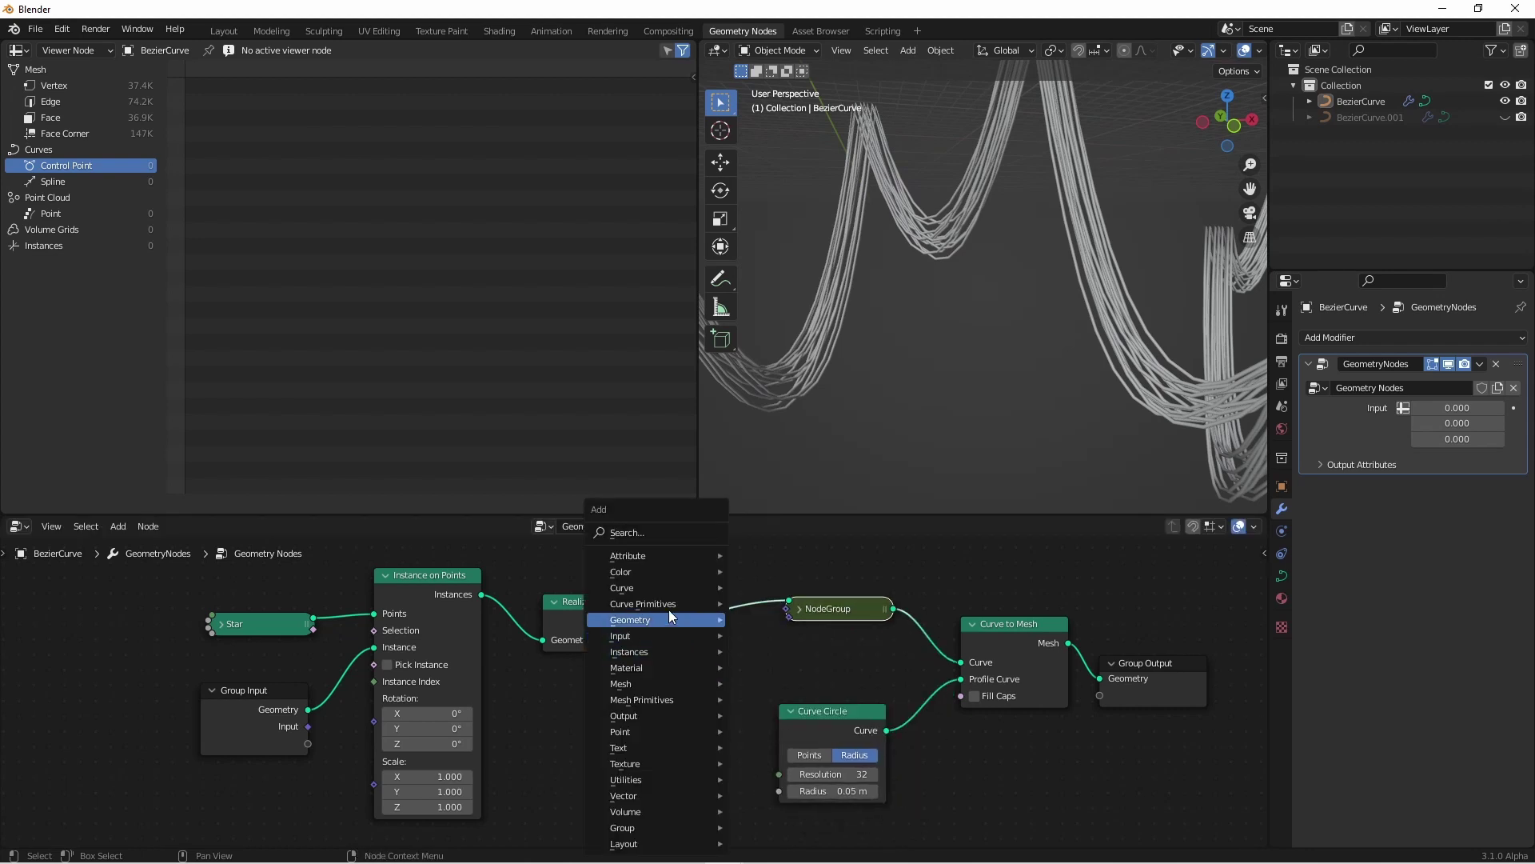
{"action": "mouse_move", "coordinate": [704, 588]}
{"action": "left_click", "coordinate": [756, 571]}
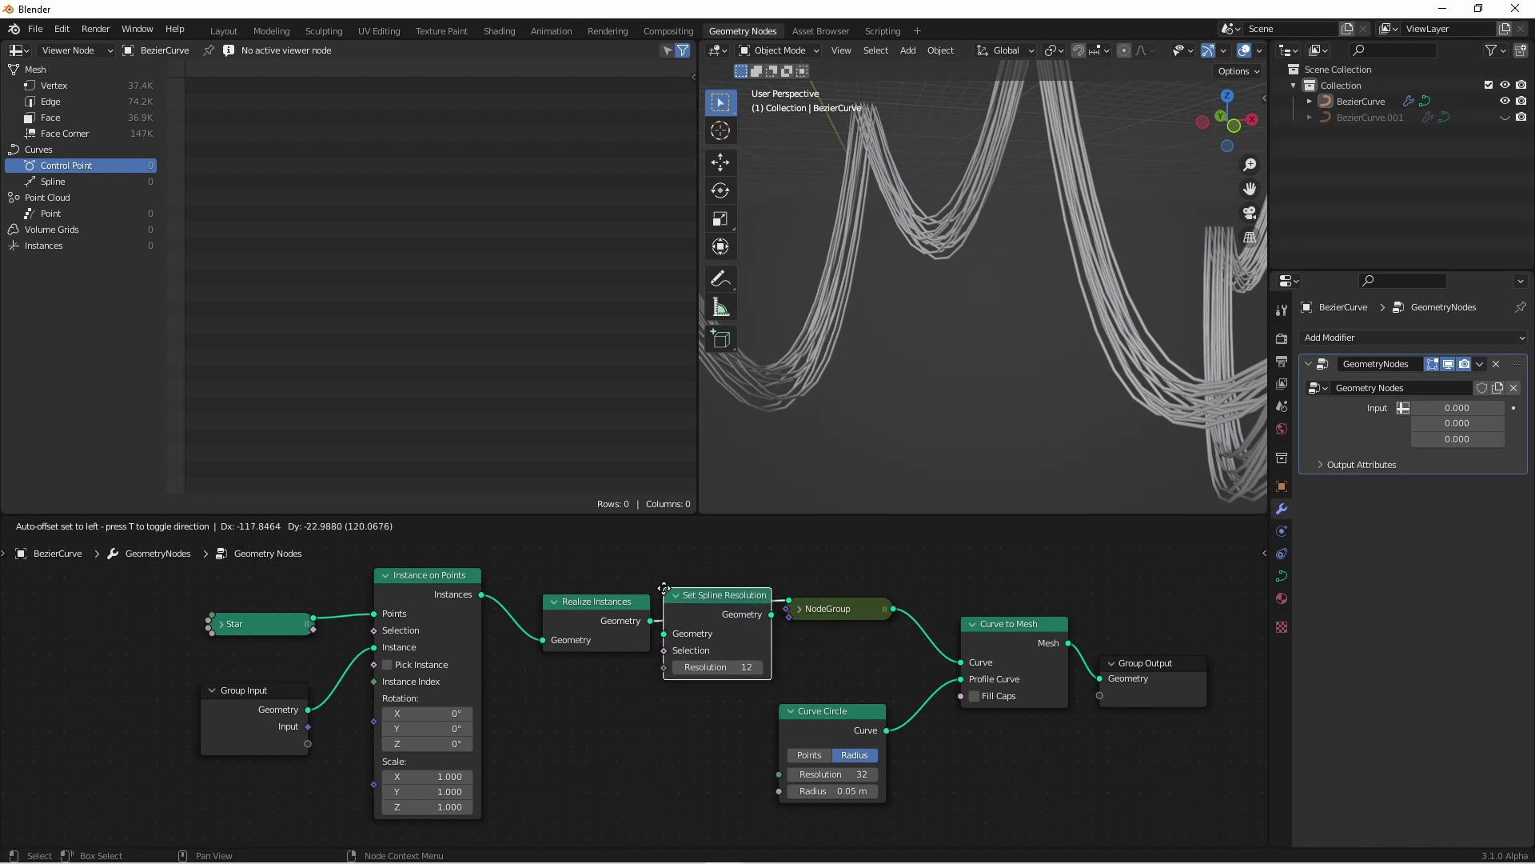
{"action": "left_click", "coordinate": [664, 589]}
{"action": "left_click_drag", "start_coordinate": [671, 667], "coordinate": [710, 667]}
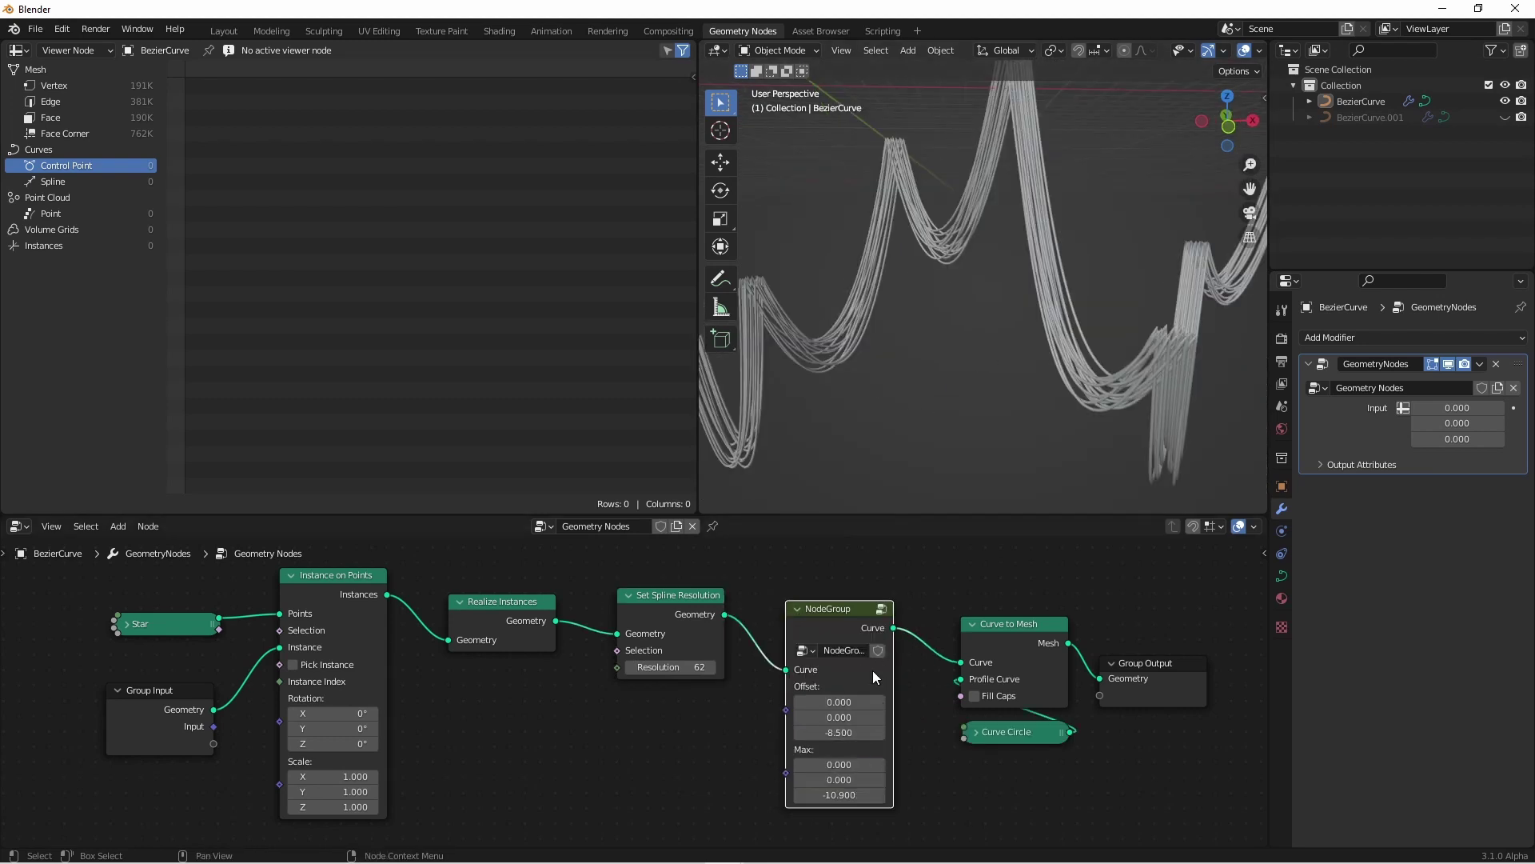
Set the node group's Max Z to -15.5 and Offset Z to -4.8 to vary the cable sag more
{"action": "left_click_drag", "start_coordinate": [840, 795], "coordinate": [776, 795]}
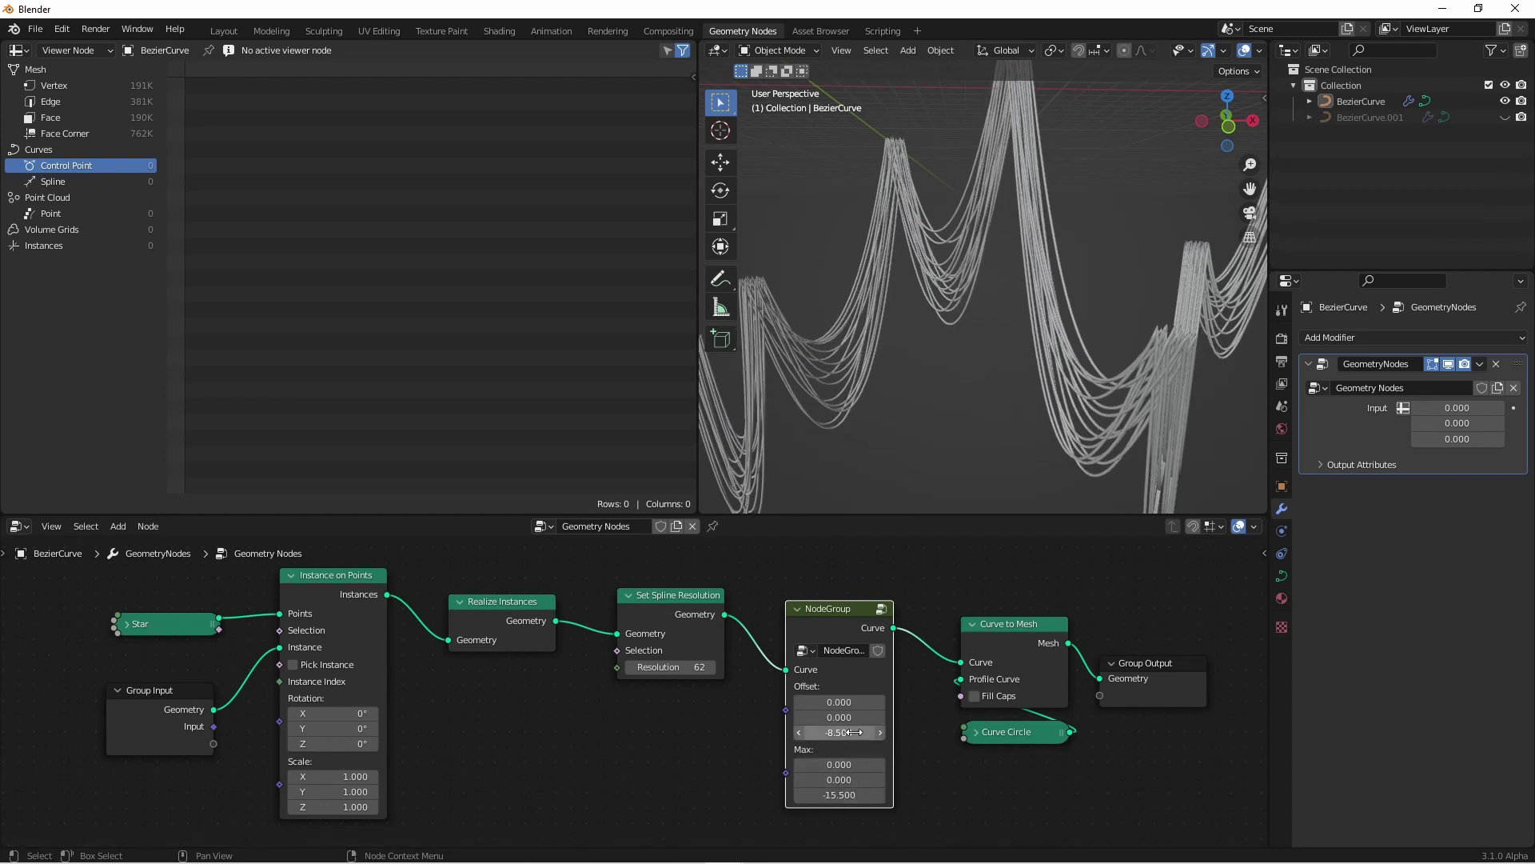
{"action": "left_click_drag", "start_coordinate": [849, 732], "coordinate": [880, 732]}
{"action": "middle_click_drag", "start_coordinate": [960, 344], "coordinate": [1058, 309]}
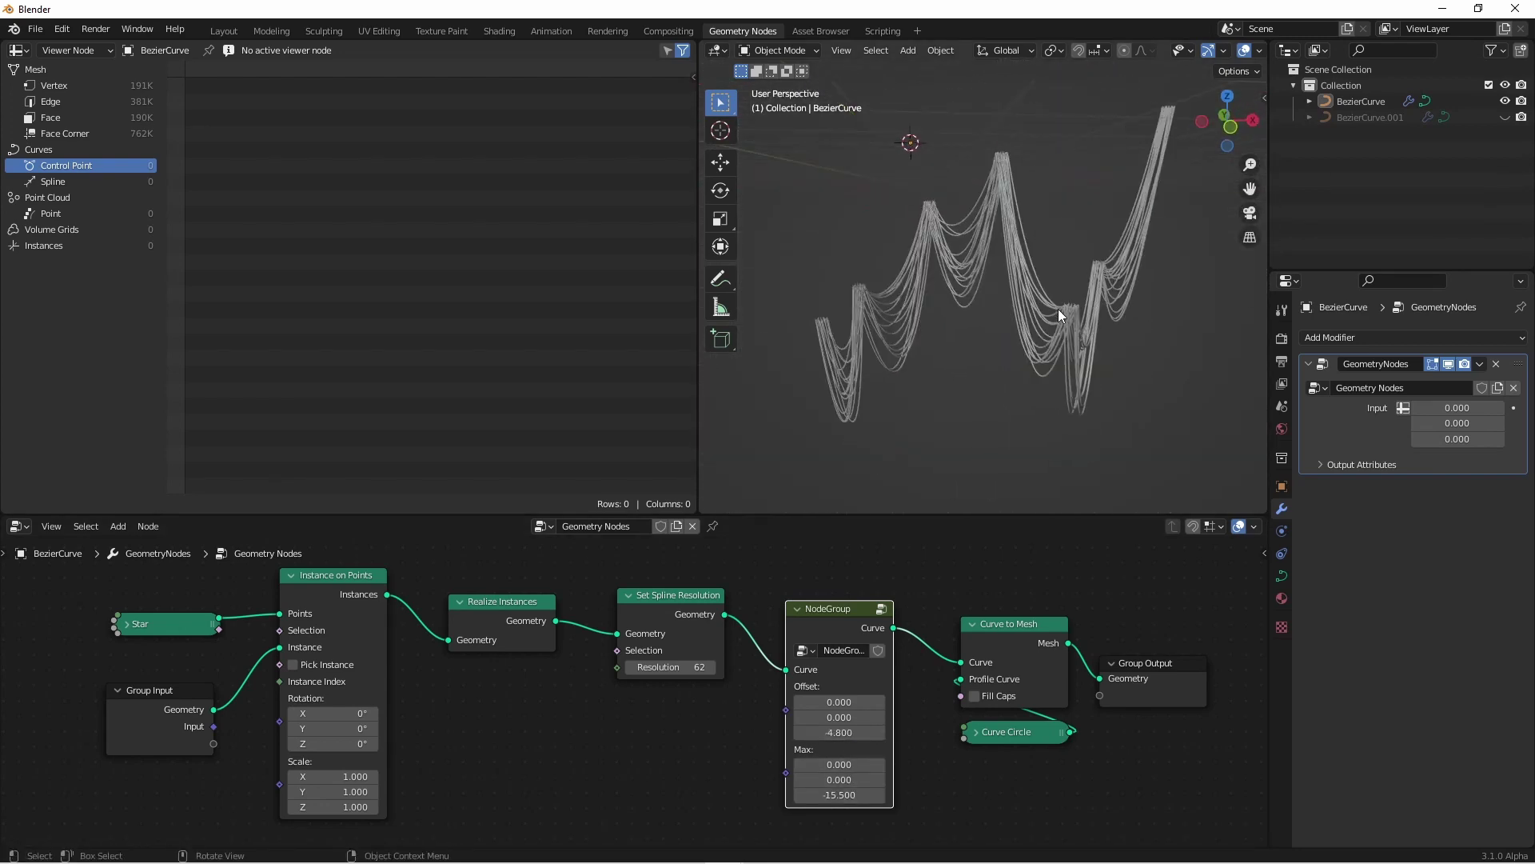